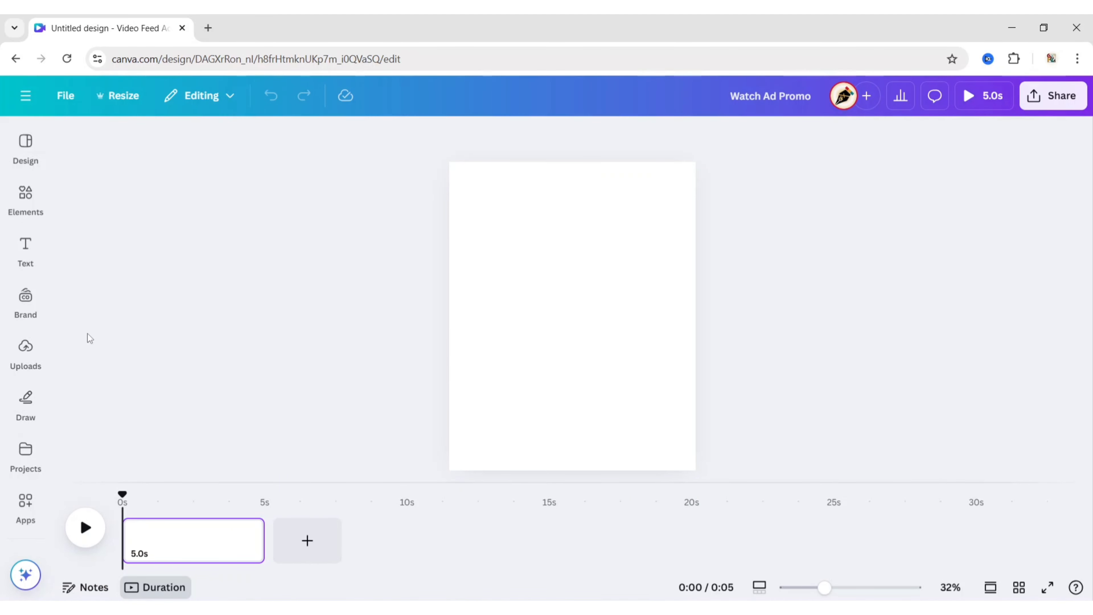
Add the black wristwatch photo from the recently used photos to the page.
scroll(17, 351, down, 5)
click(17, 354)
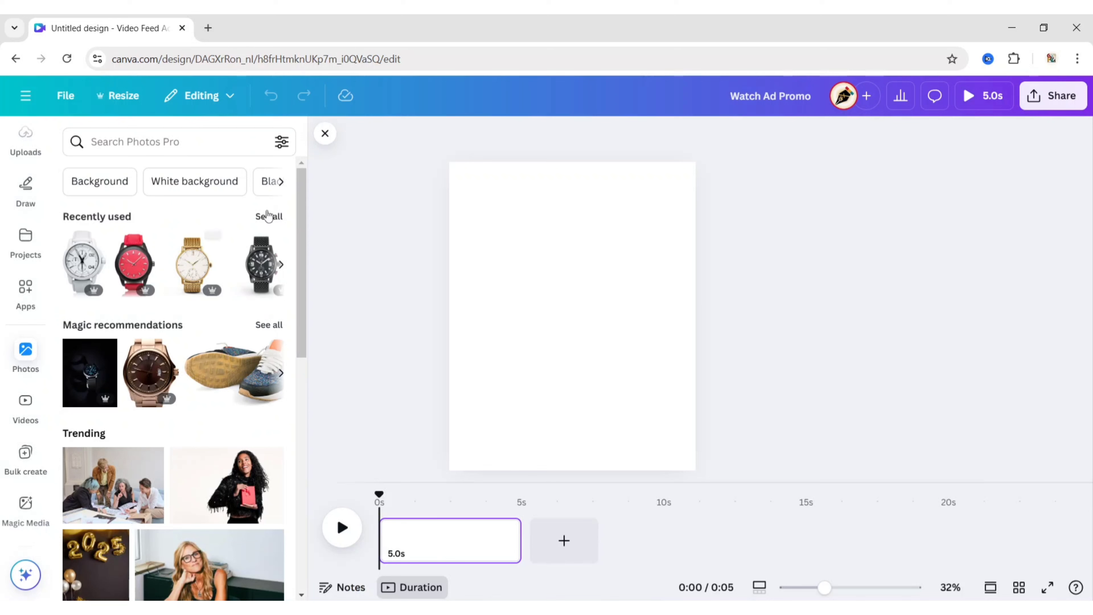
click(268, 216)
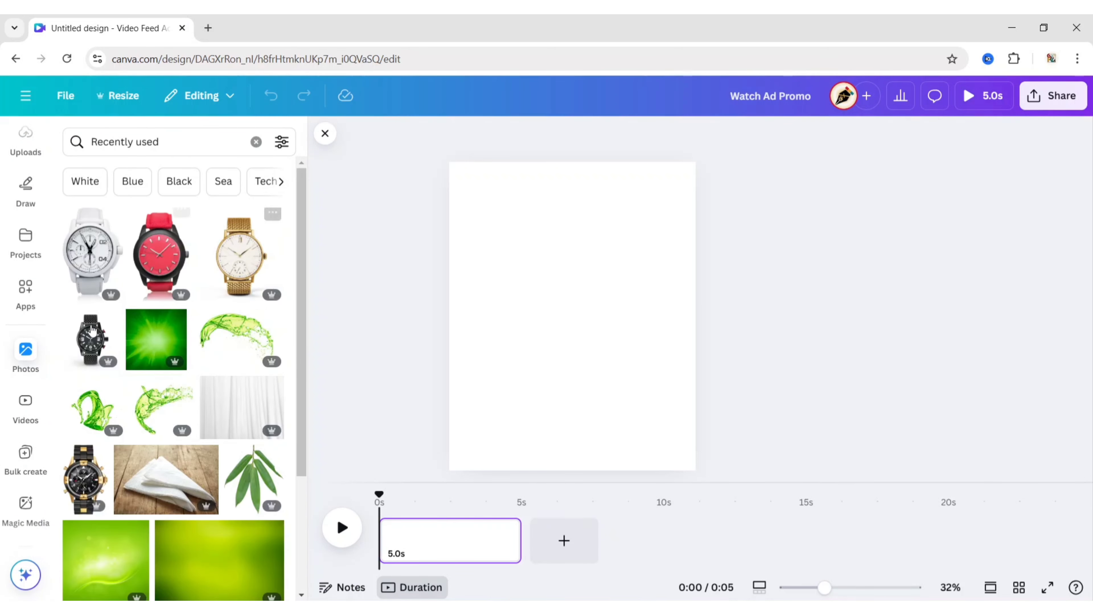
click(86, 342)
click(325, 133)
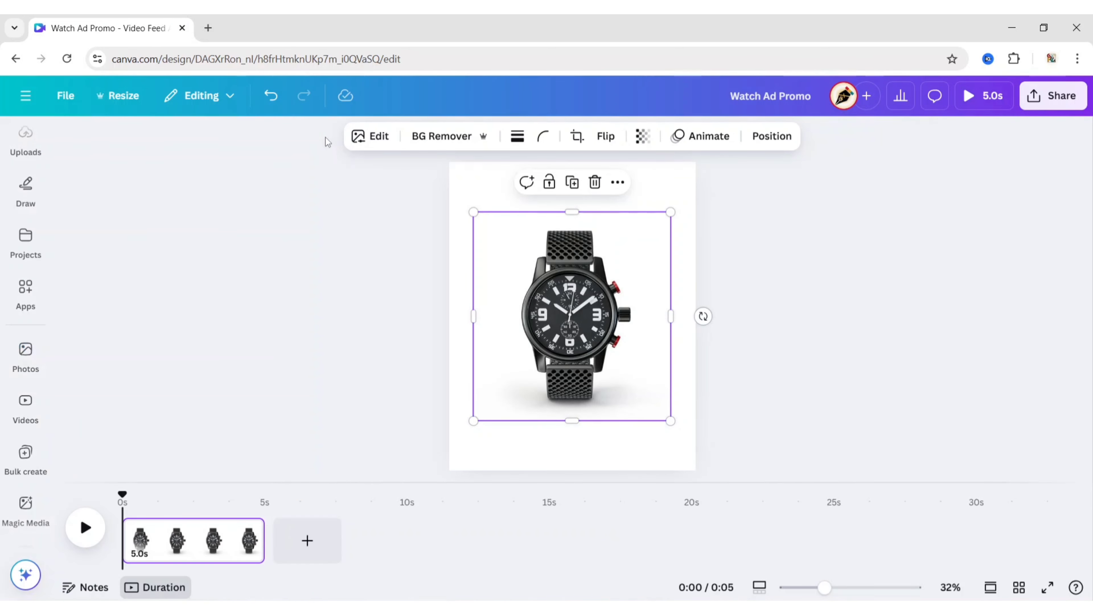
Shrink the watch photo to about half the page width and centre it slightly below the middle of the page.
click(301, 337)
click(665, 218)
drag(671, 211, 620, 315)
drag(548, 367, 587, 344)
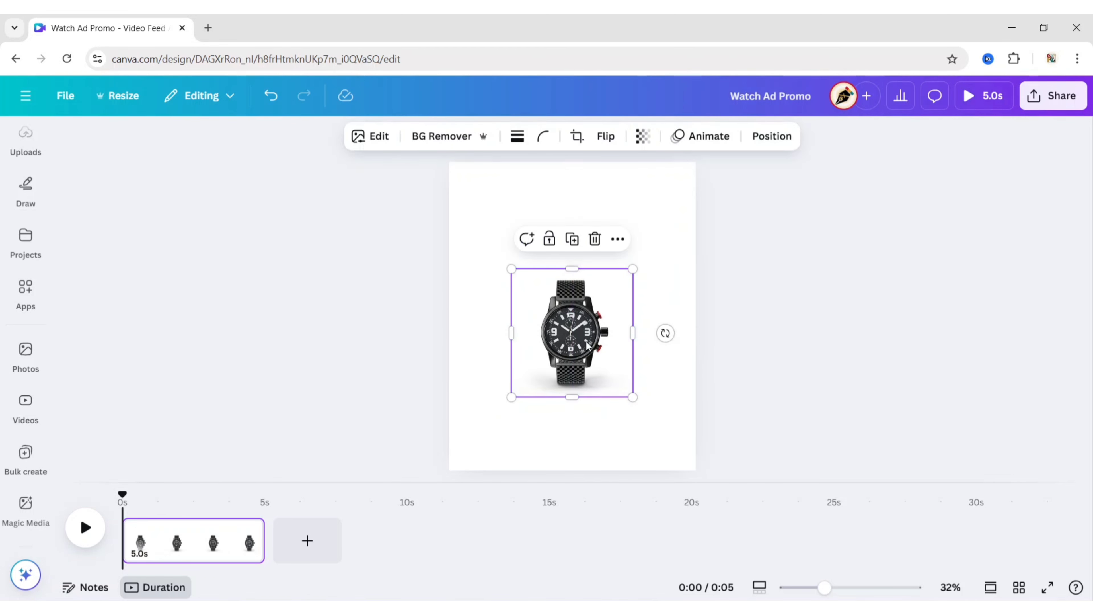
click(720, 312)
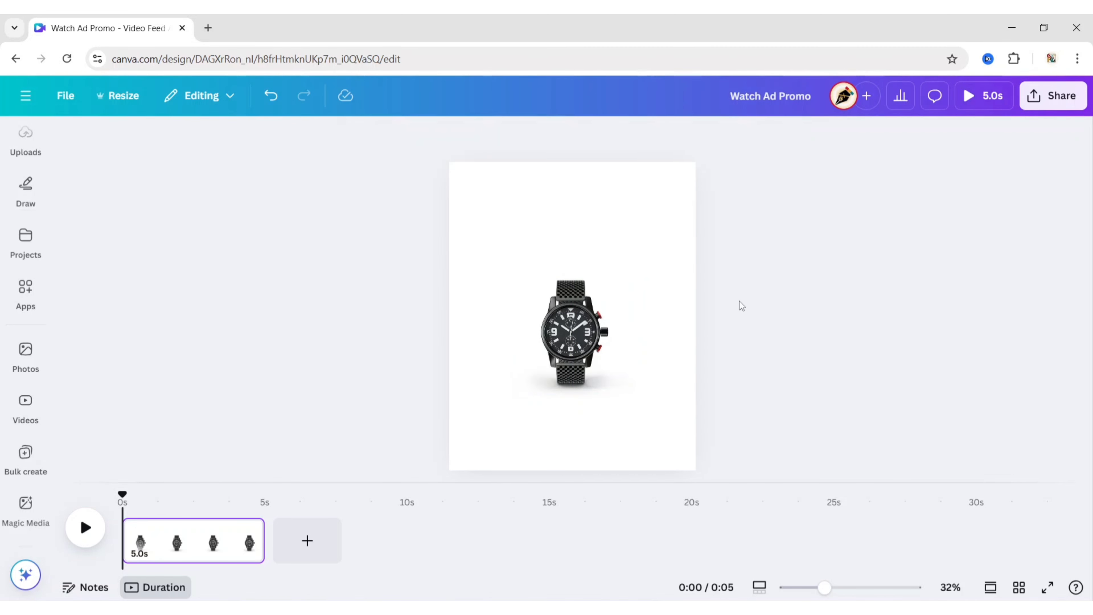
Set the page background to the dark grey taken from the watch photo's colours.
click(577, 328)
click(768, 242)
click(665, 238)
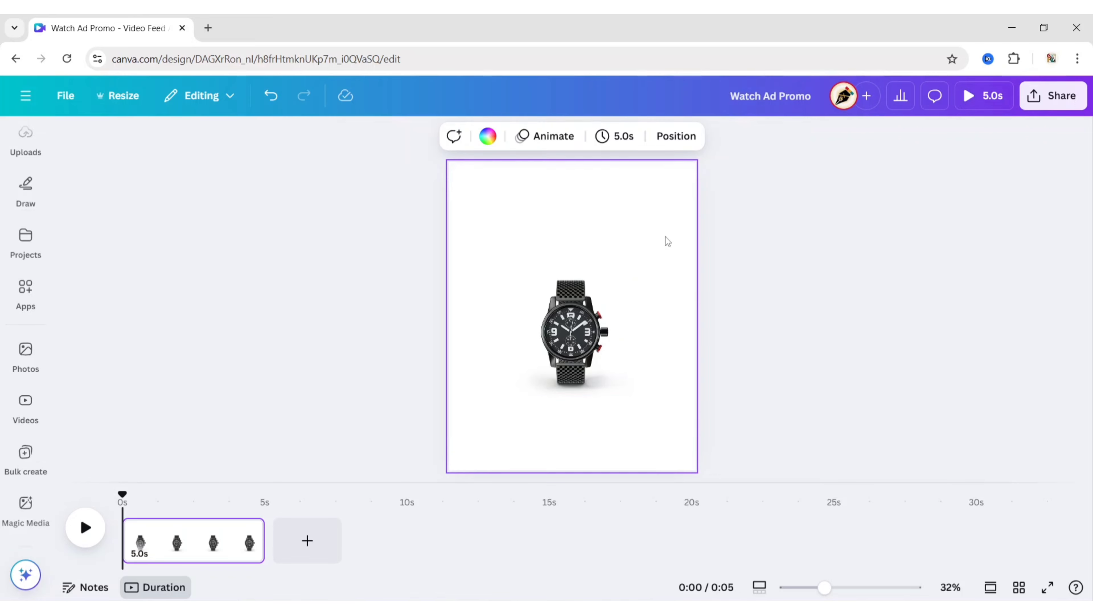
click(487, 137)
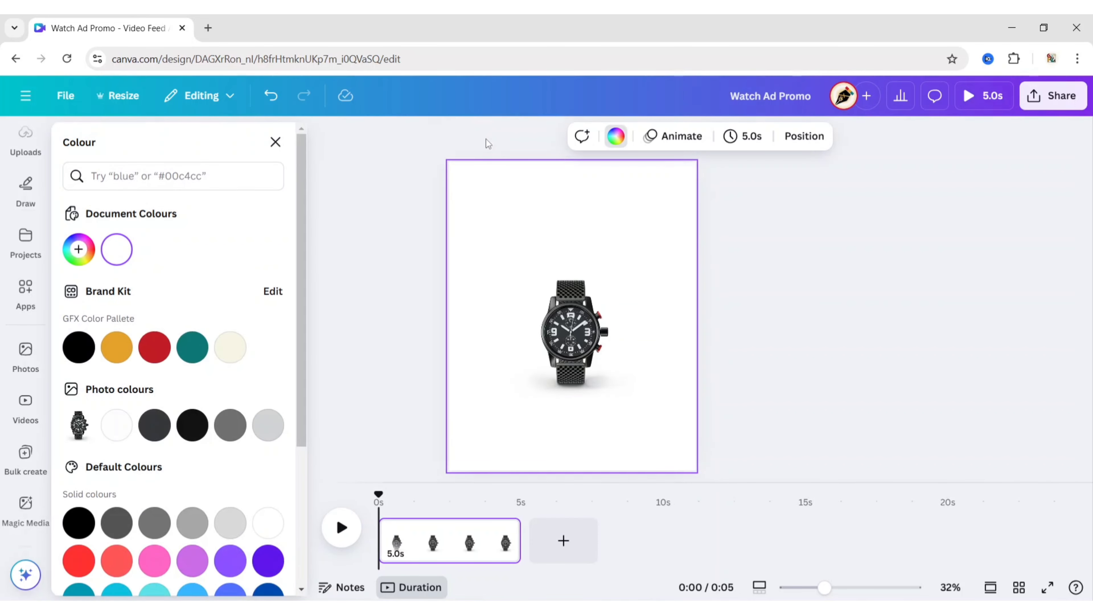
click(154, 425)
click(275, 142)
Remove the background from the watch photo and shift the cut-out watch slightly up on the page.
click(588, 307)
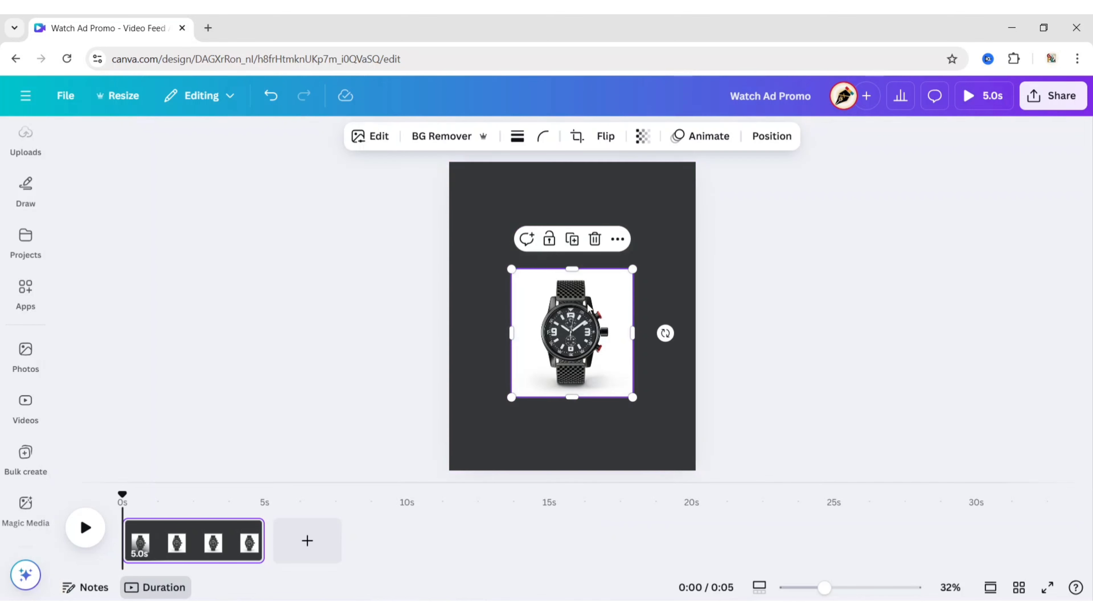
click(440, 137)
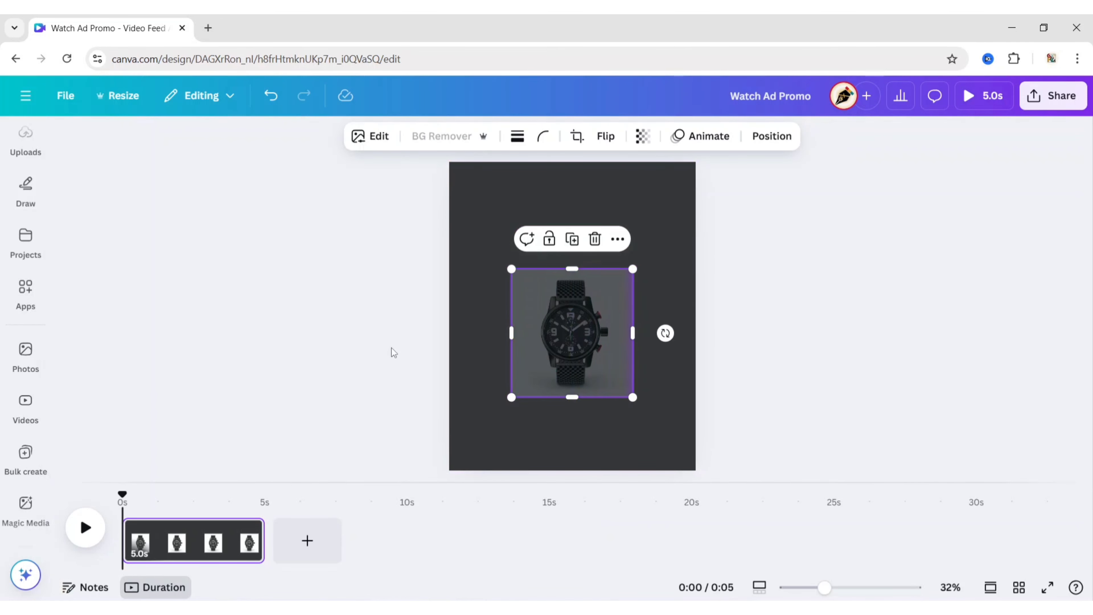
click(765, 295)
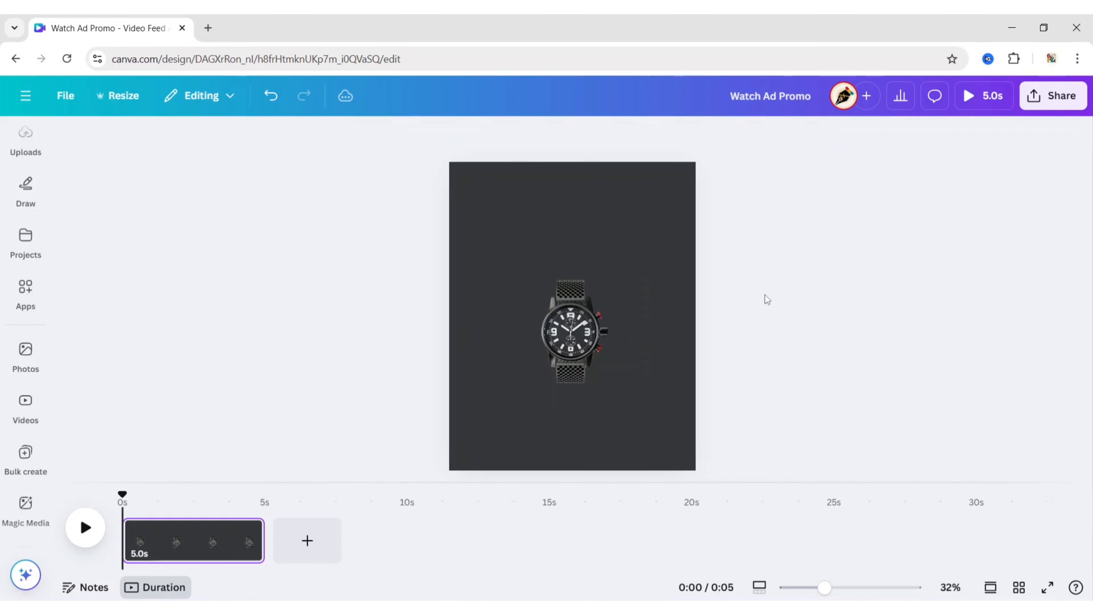
click(579, 340)
drag(578, 340, 583, 335)
click(830, 295)
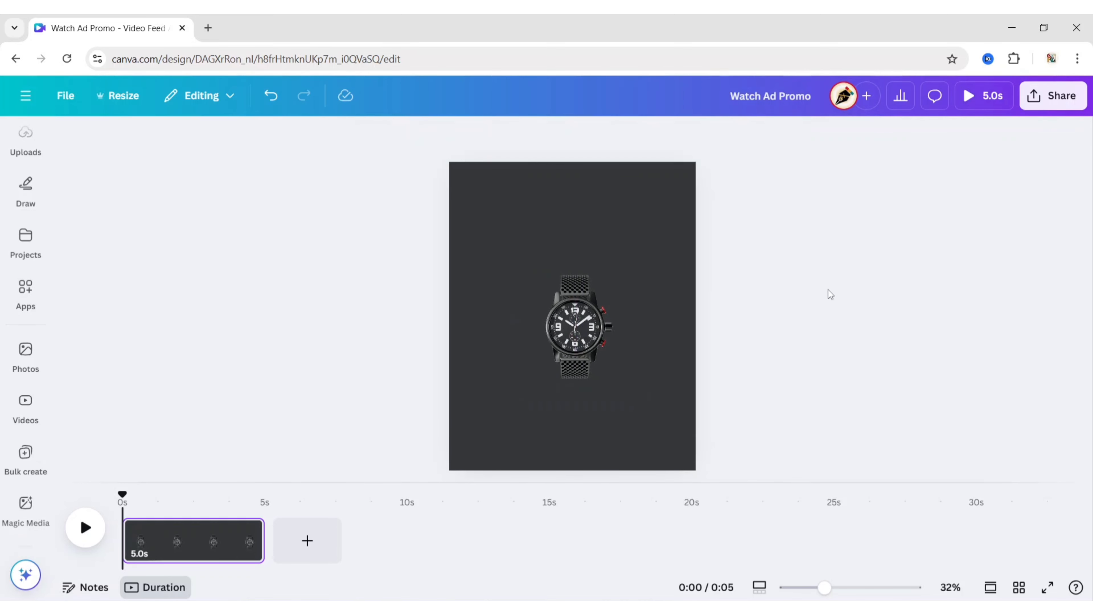
Add a heading above the watch and replace its text with "Edgecut".
click(20, 293)
scroll(29, 218, up, 5)
click(25, 253)
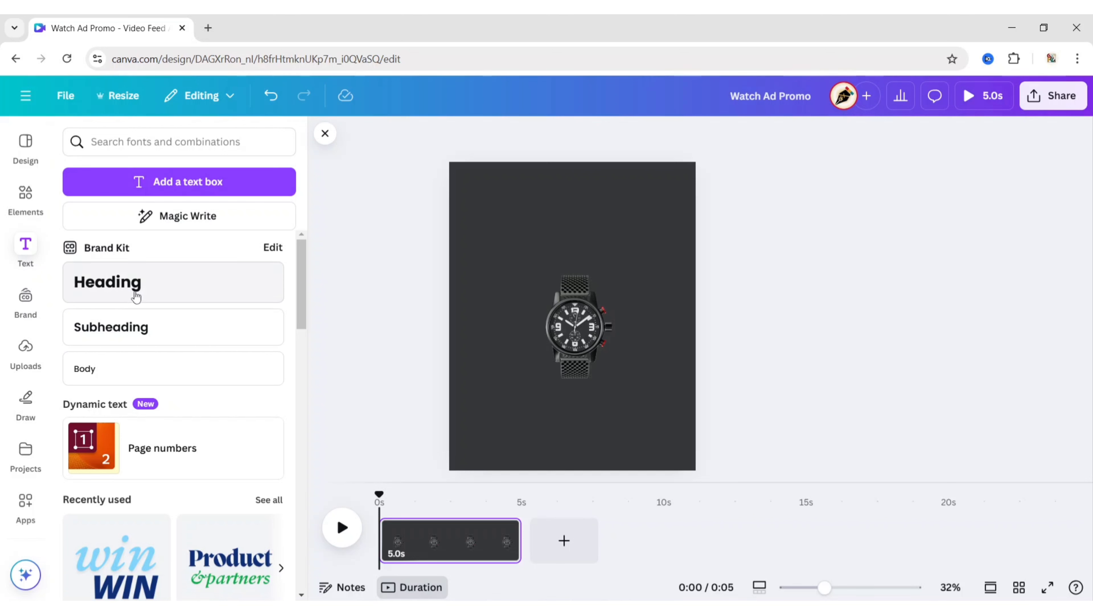
click(134, 292)
click(324, 134)
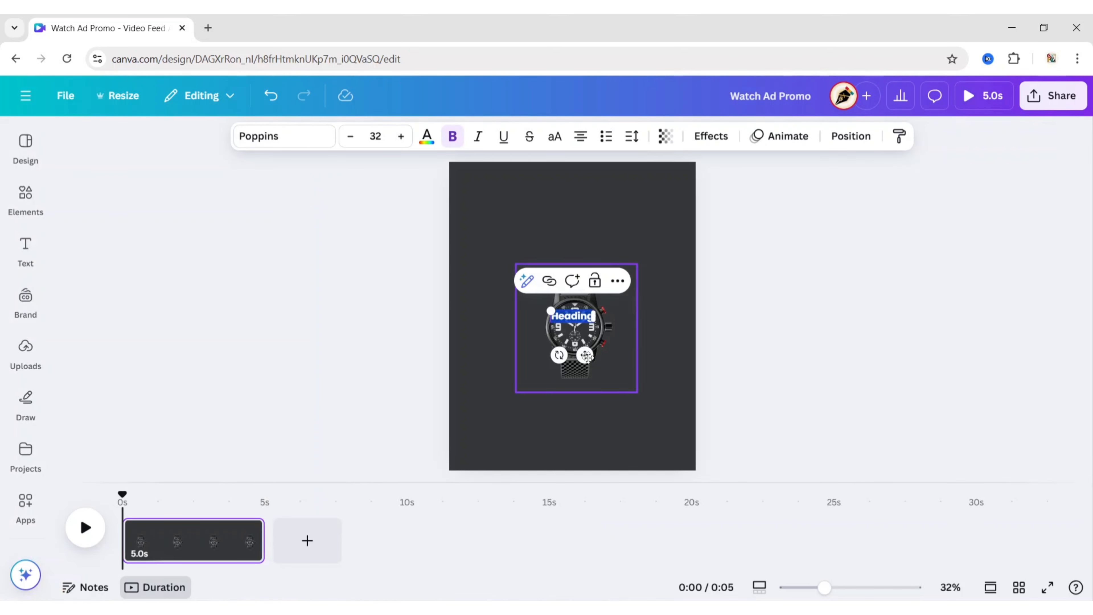
drag(579, 317, 574, 231)
double_click(575, 231)
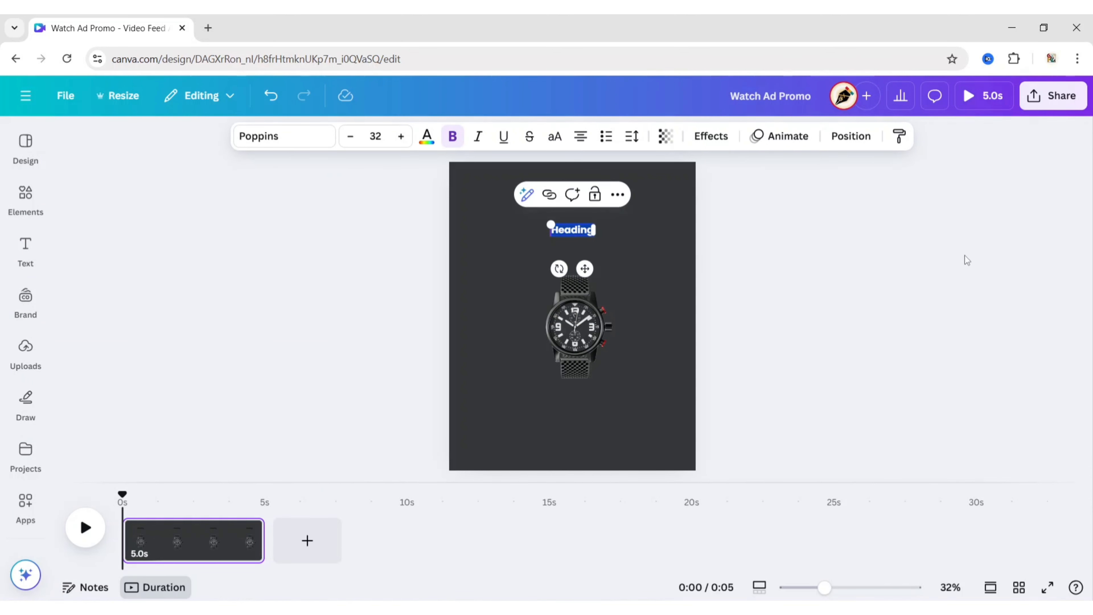
text(Edgecu)
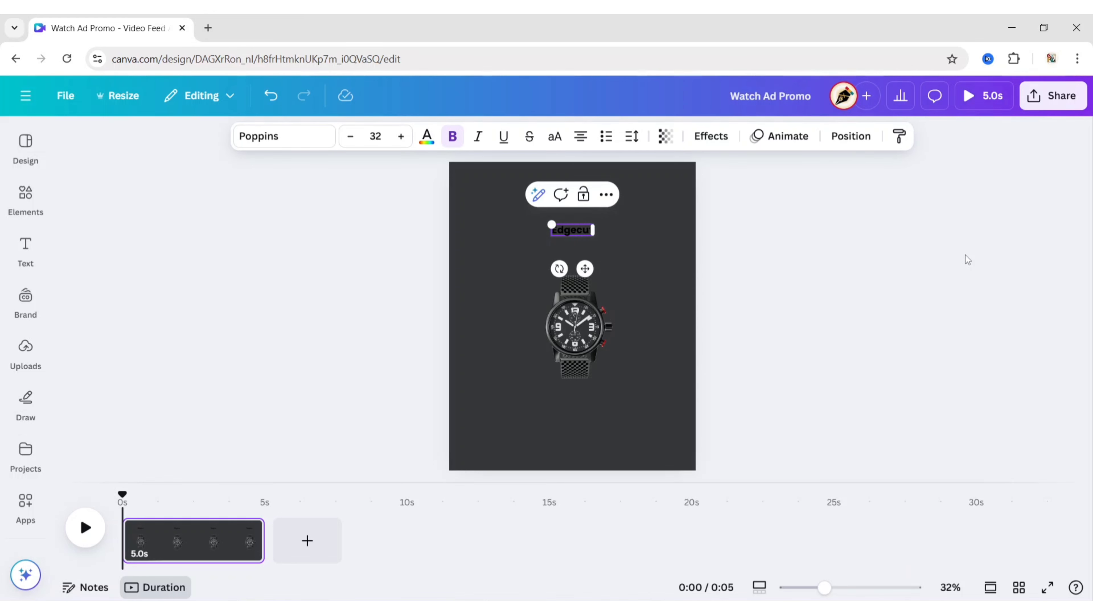
Colour the Edgecut heading white using the watch photo's colours.
click(427, 137)
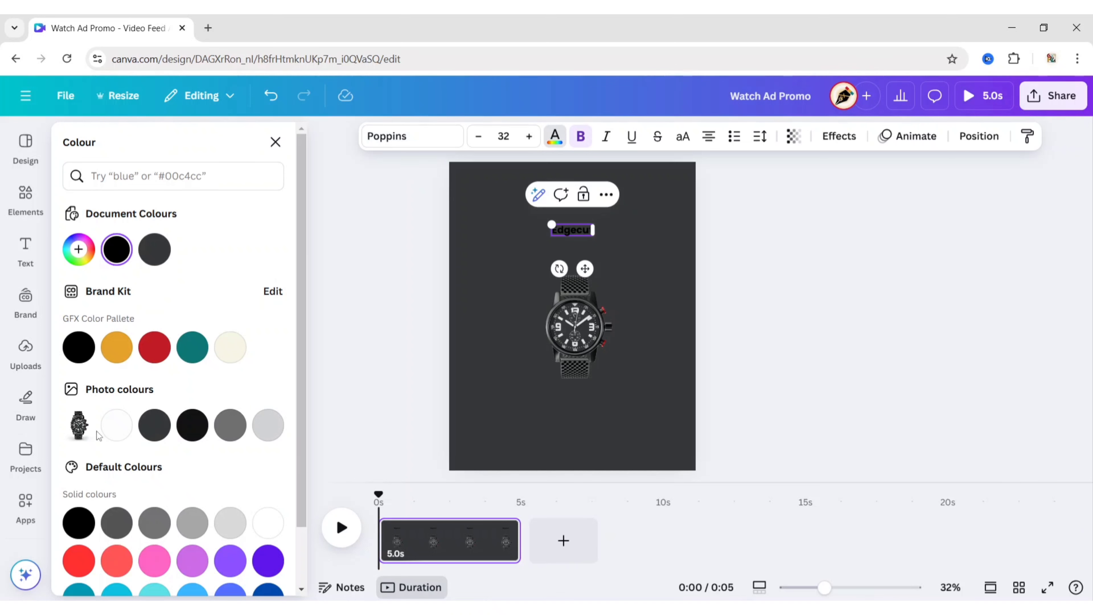
click(116, 425)
click(948, 272)
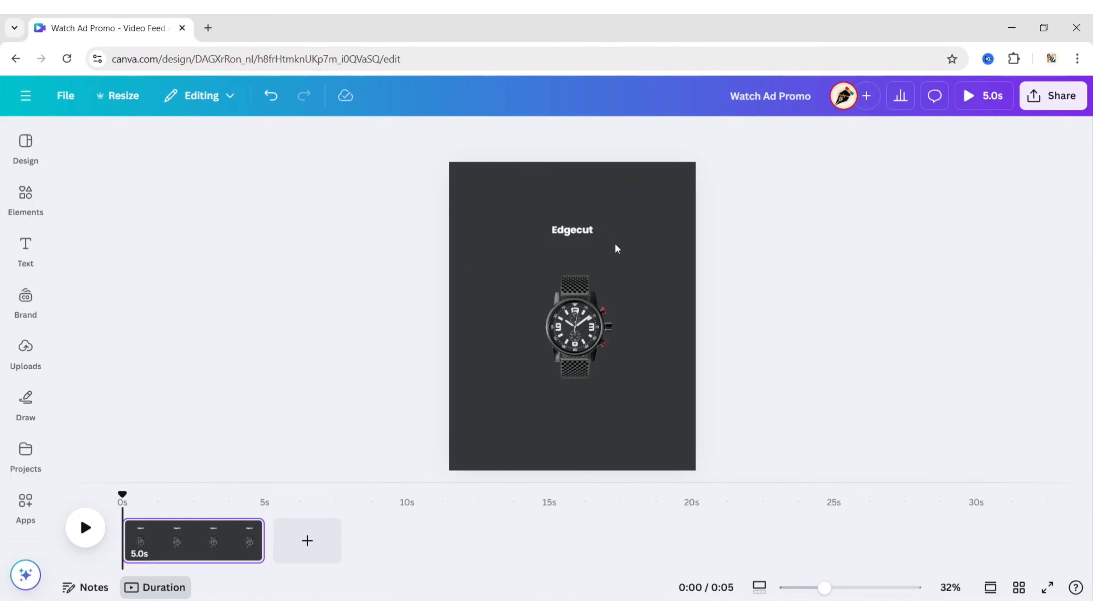
Change the Edgecut heading's font to Anton.
click(583, 231)
click(245, 142)
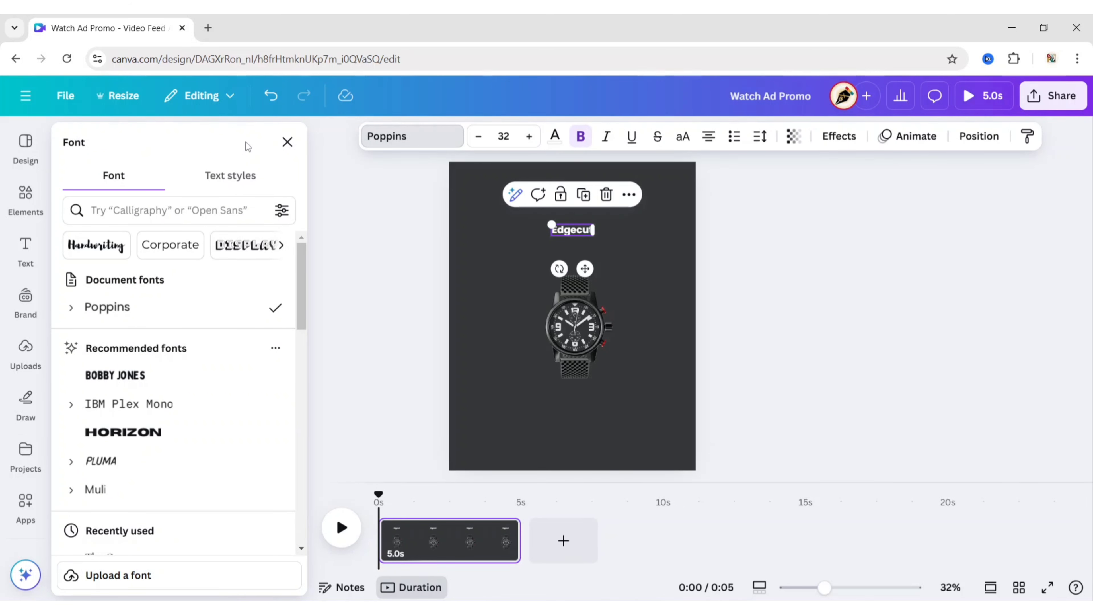
click(186, 206)
text(anton)
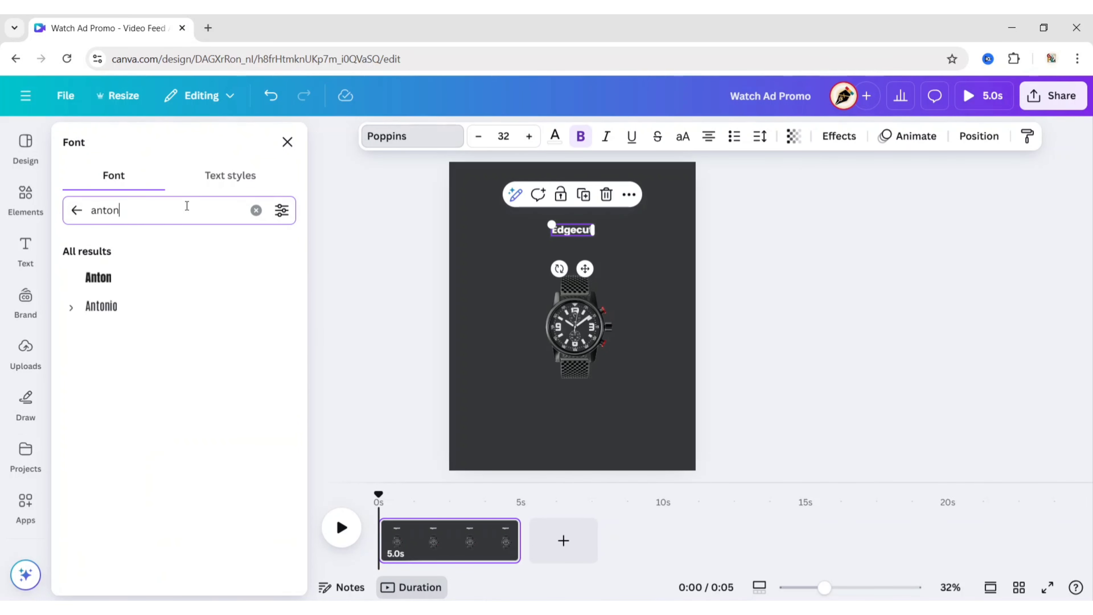
click(134, 284)
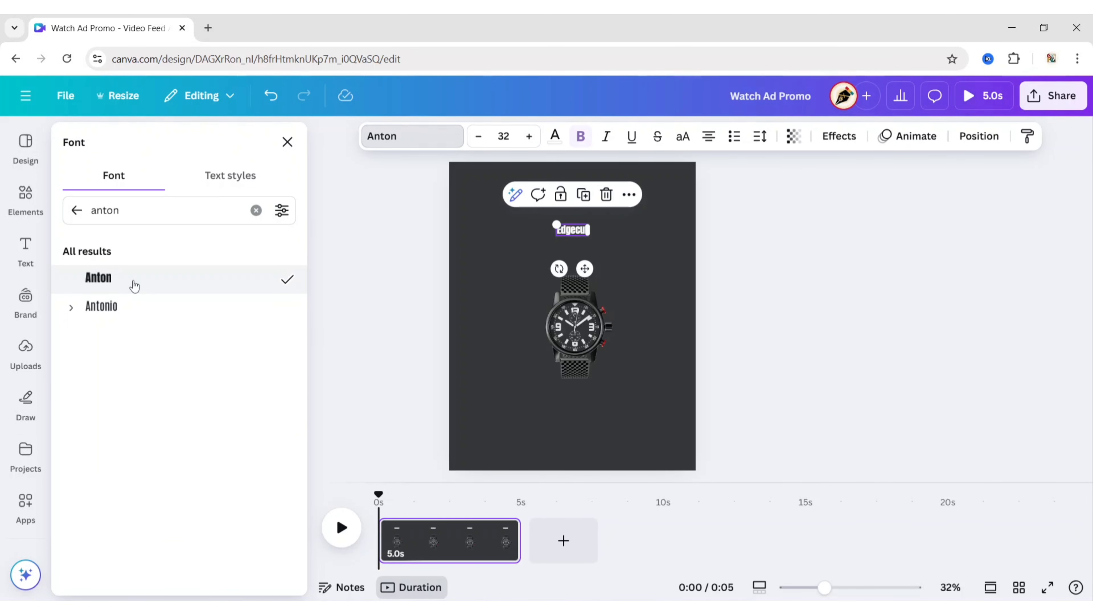
click(283, 146)
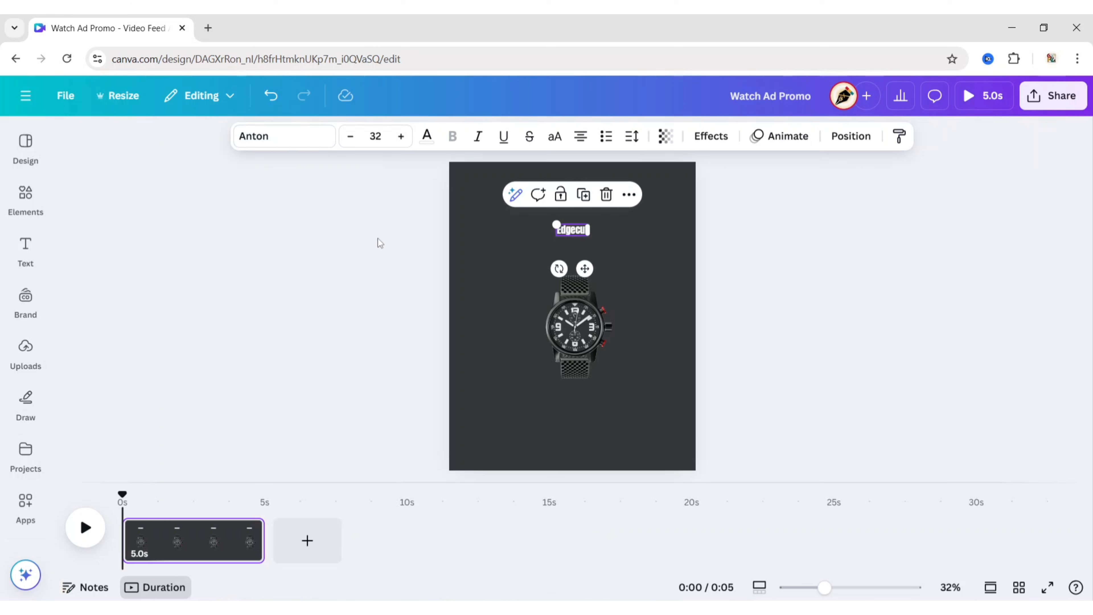
Enlarge the uppercase EDGECUT text to size 136 and rotate it 90° clockwise along the page's left side.
drag(554, 224, 454, 176)
drag(524, 202, 523, 284)
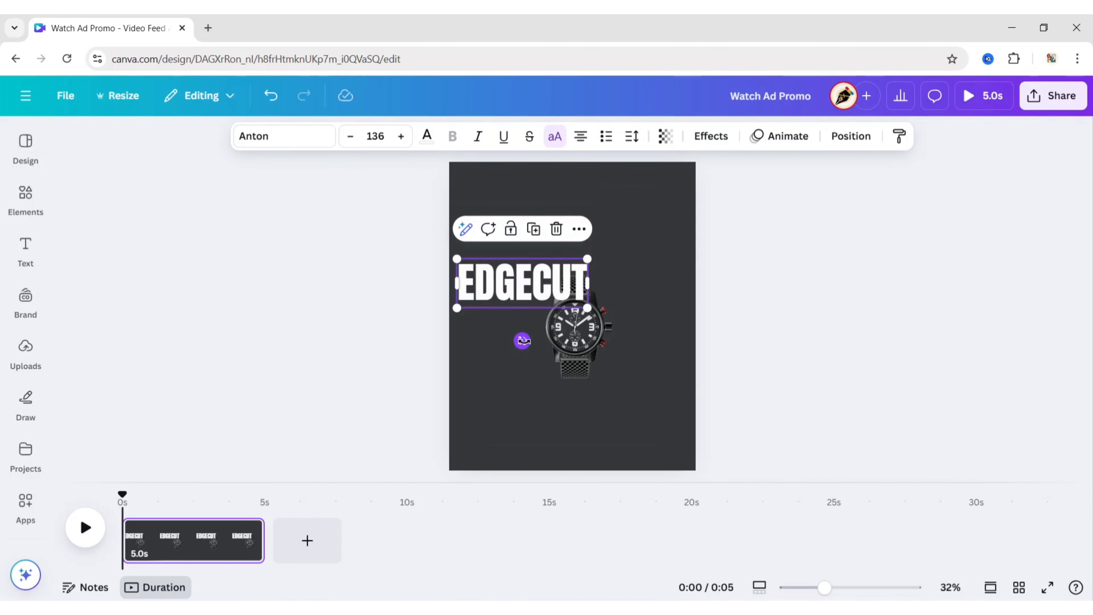
drag(522, 341, 437, 282)
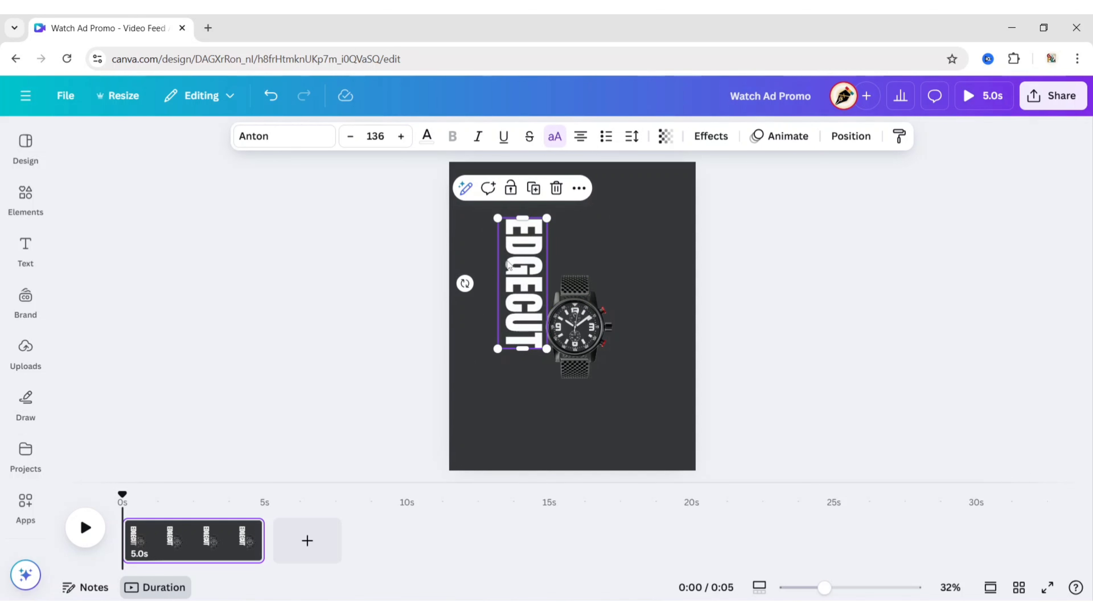
drag(507, 261, 480, 247)
Set the EDGECUT text's letter spacing to 150 and enlarge it to size 267 to span the page's left edge.
click(631, 137)
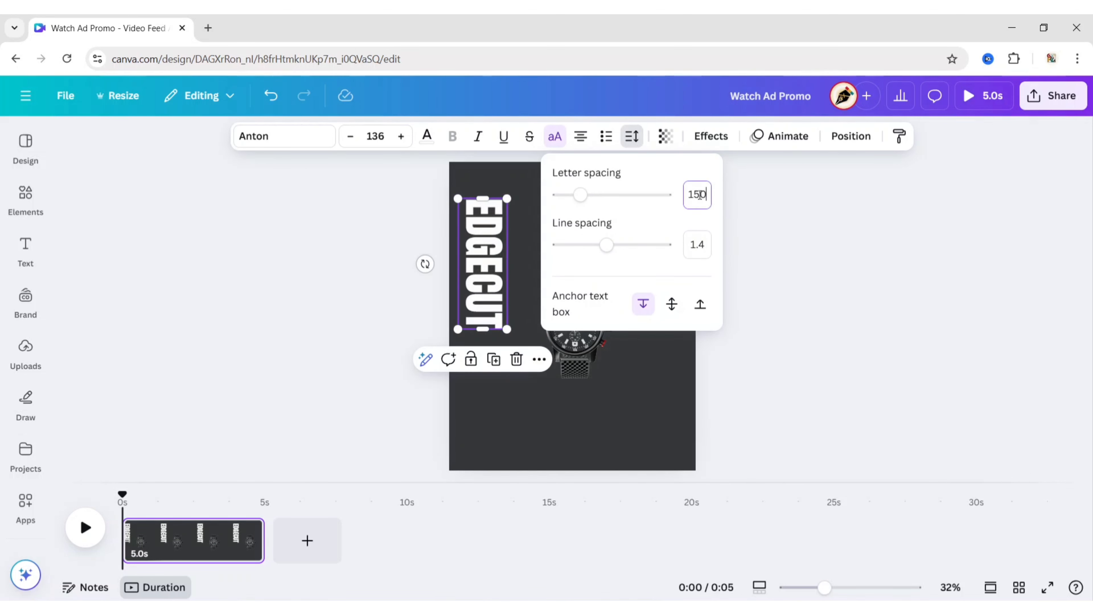
key(Return)
drag(458, 334, 430, 484)
drag(467, 427, 486, 350)
drag(454, 453, 412, 522)
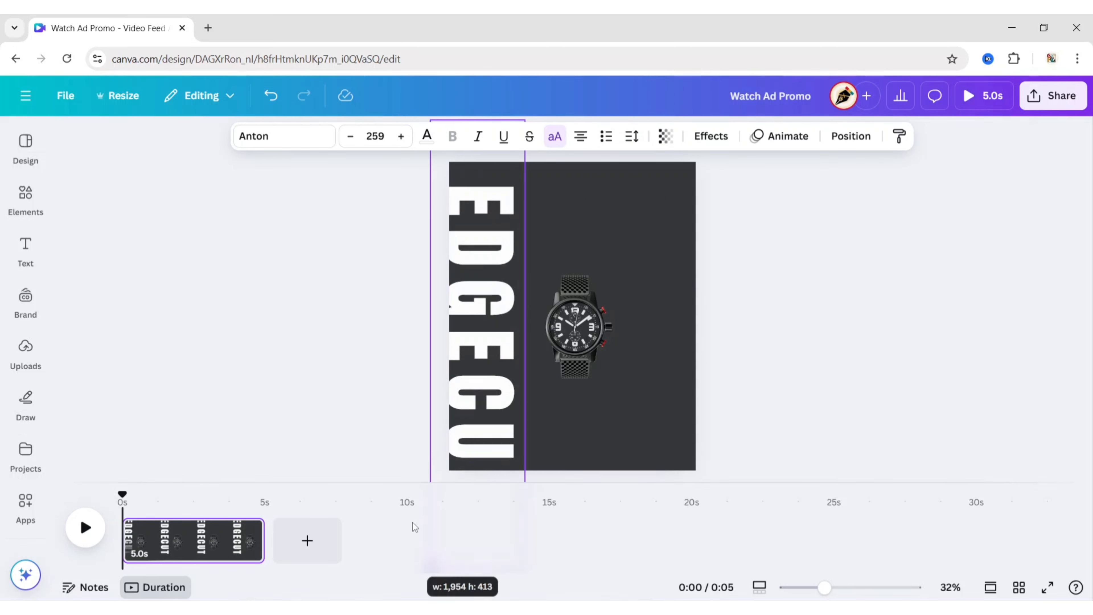
drag(472, 399, 468, 233)
drag(426, 427, 423, 440)
drag(489, 308, 487, 415)
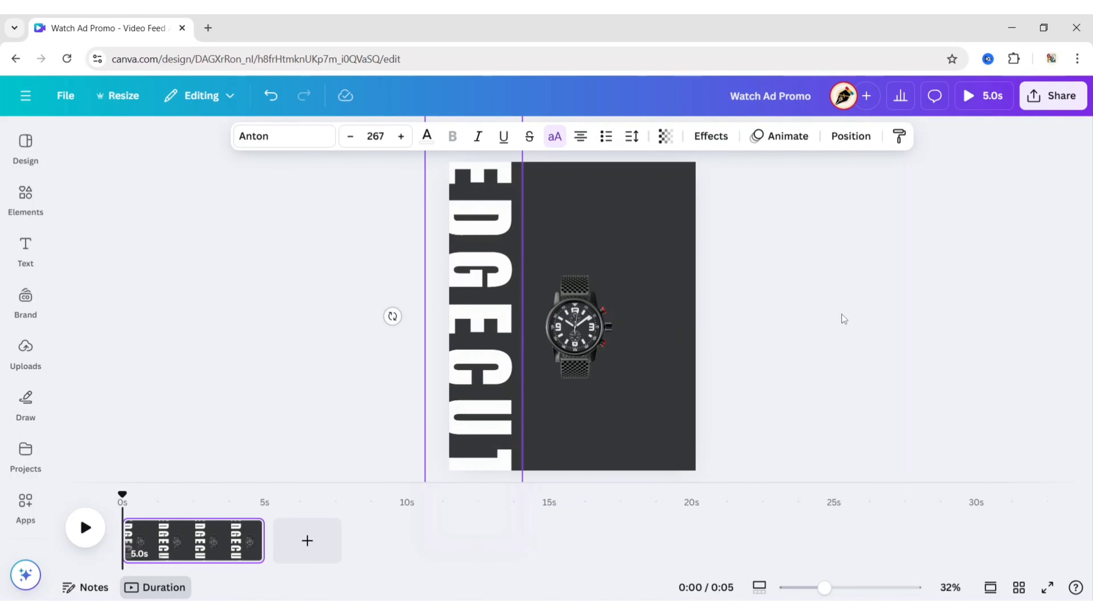
Nudge the vertical EDGECUT text up so it is evenly cropped at the page's upper and lower edges.
key(Up)
key(Up)
key(Up)
key(Up)
key(Up)
key(Up)
key(Up)
key(Up)
key(Up)
key(Up)
key(Up)
key(Up)
key(Up)
key(Up)
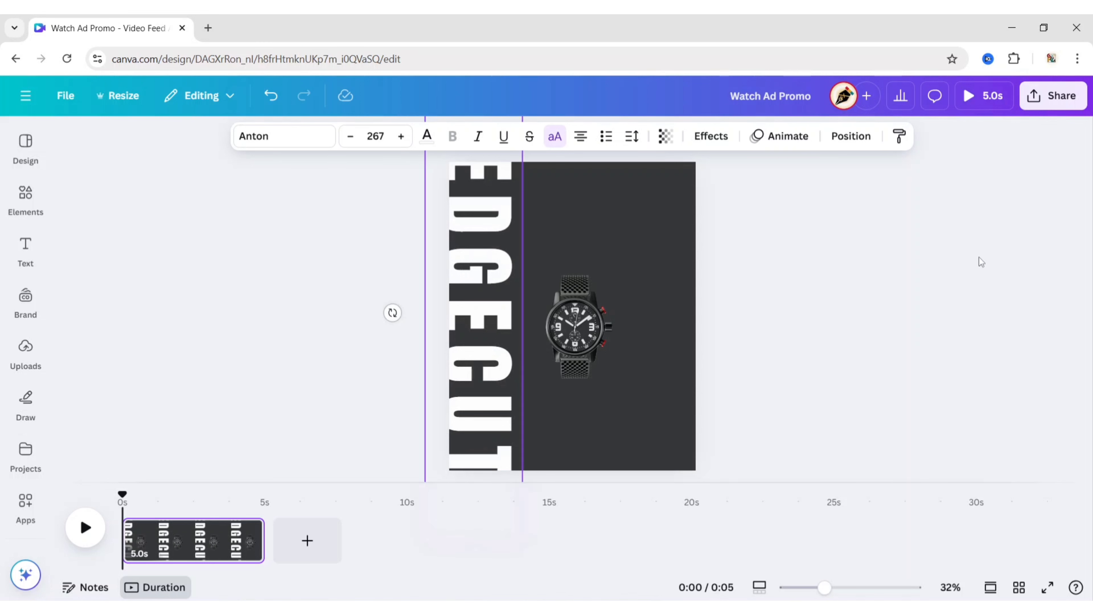
key(Escape)
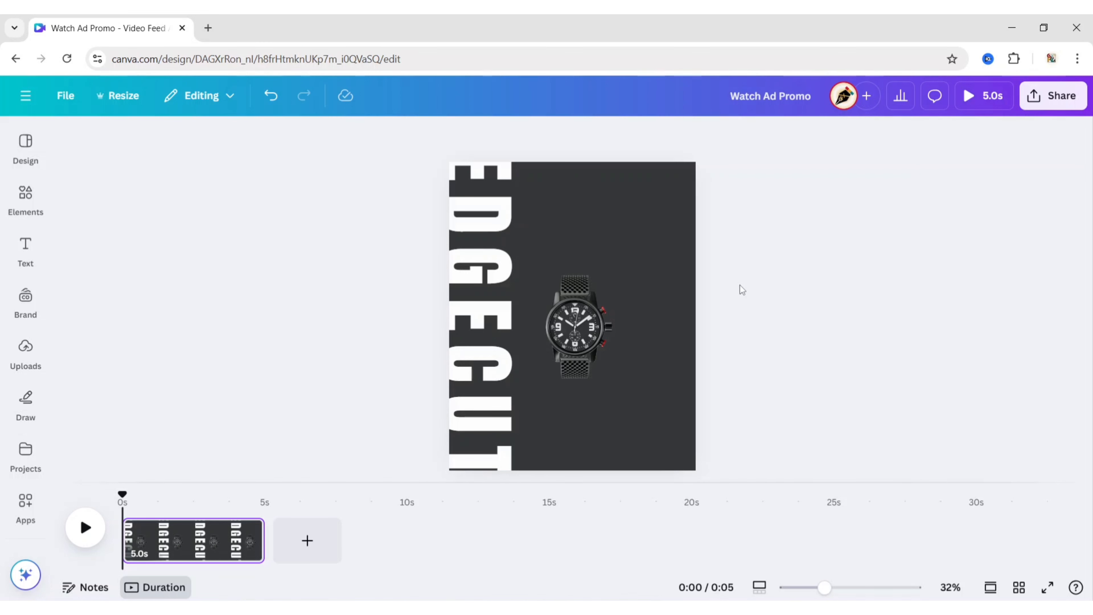
Set the vertical EDGECUT text's transparency to 40.
click(505, 234)
click(665, 137)
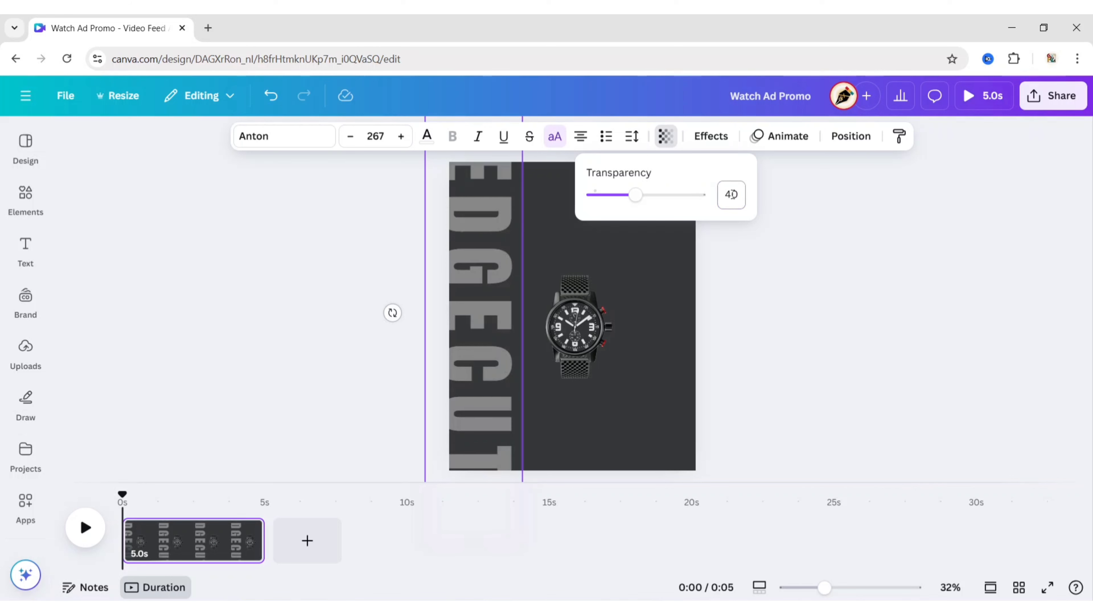
click(750, 305)
click(750, 305)
Duplicate the vertical EDGECUT text and place the copy along the page's right side.
click(460, 232)
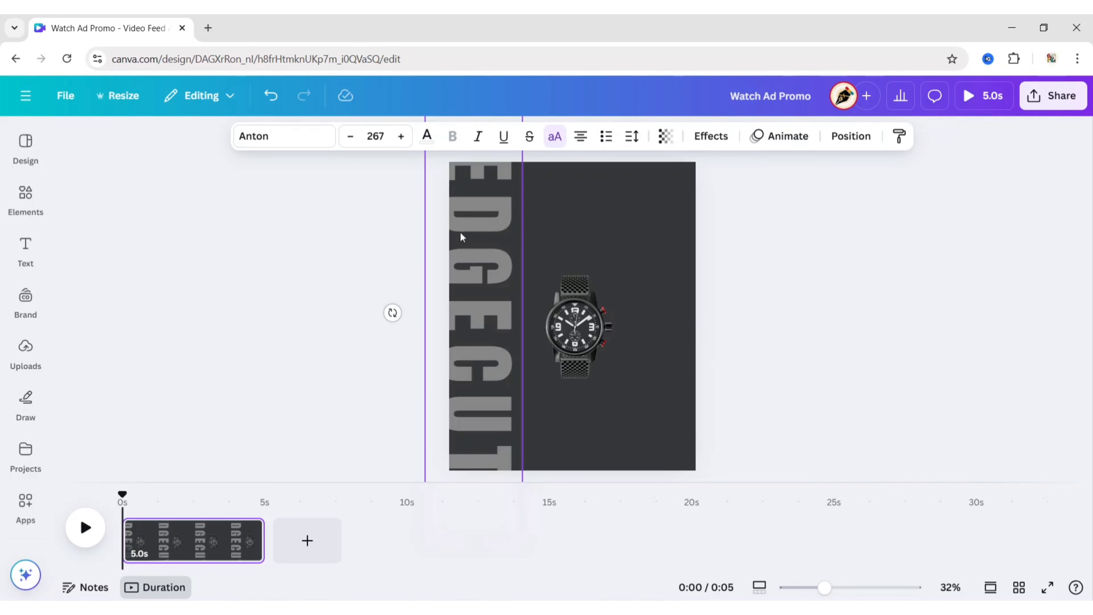
right_click(480, 306)
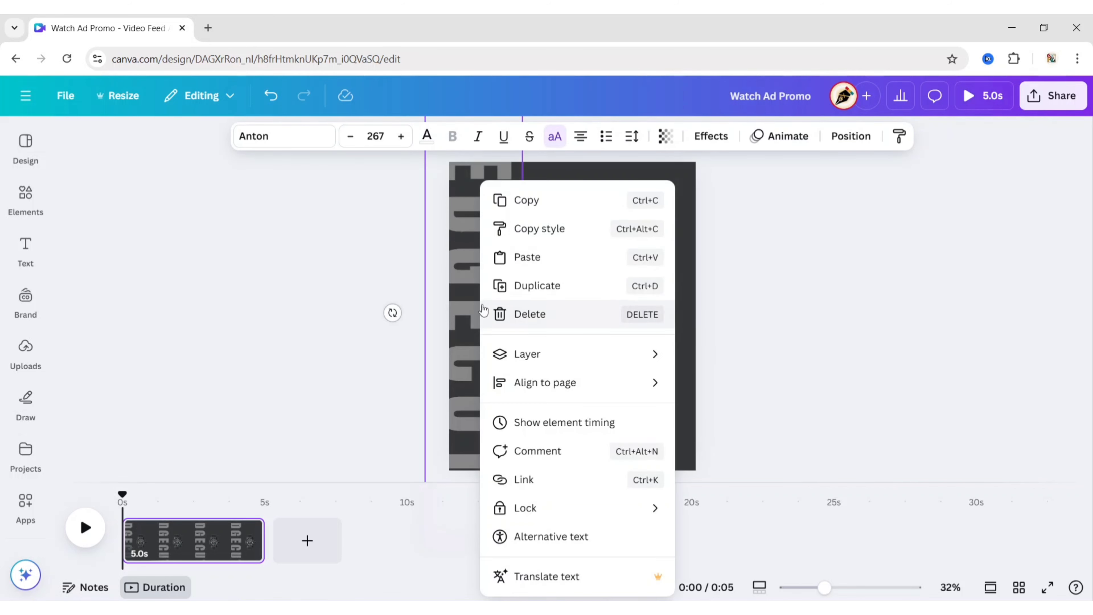
click(539, 286)
drag(542, 308, 659, 383)
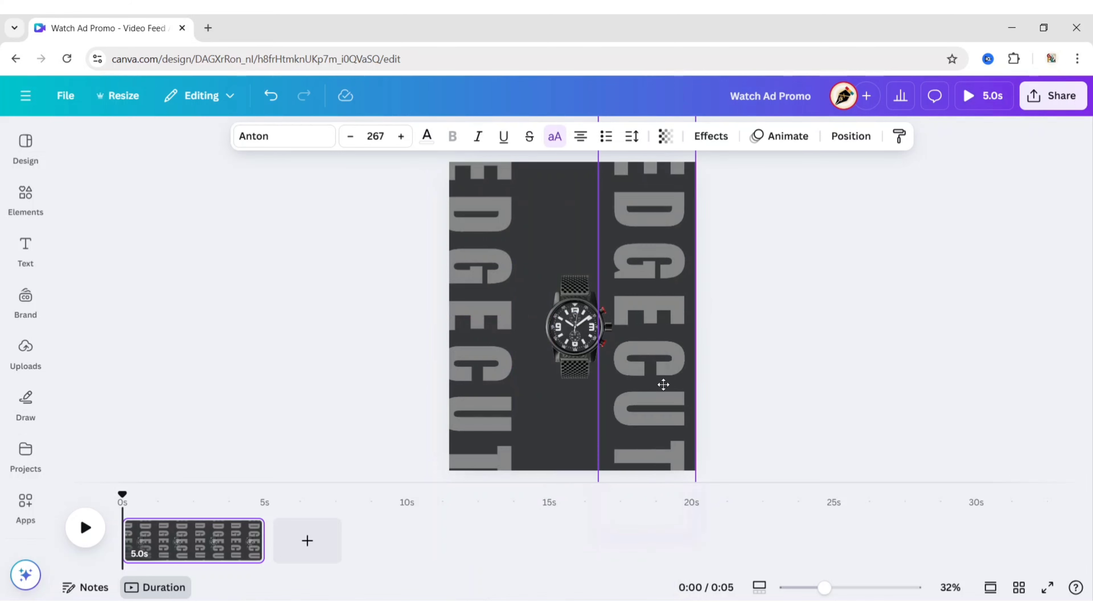
Rotate the copied EDGECUT text back to horizontal and replace its wording with "50".
drag(561, 322, 647, 389)
double_click(645, 309)
text(50)
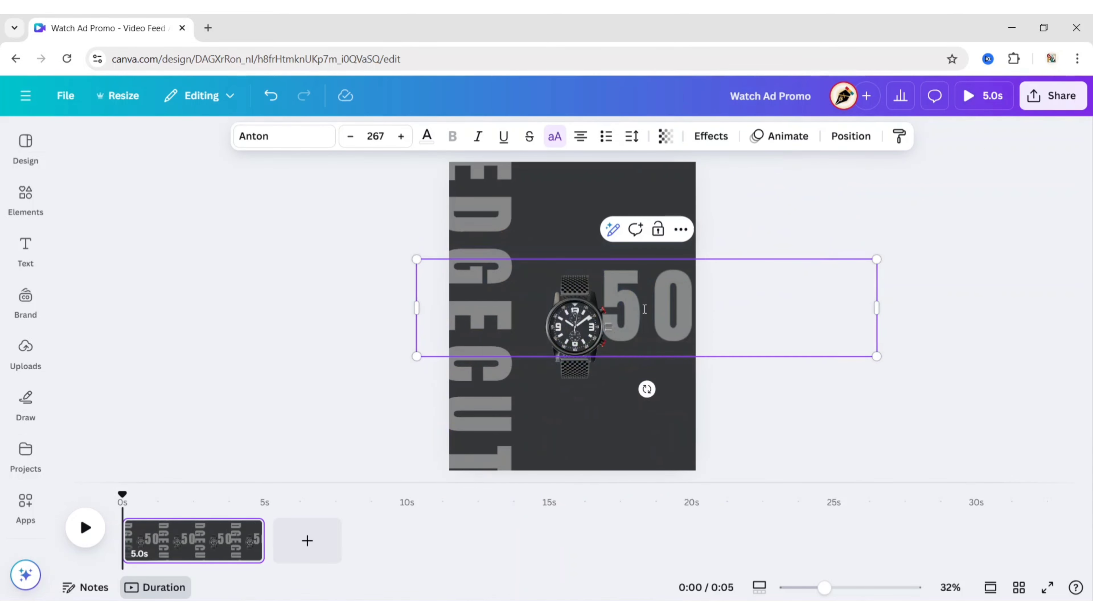
key(Escape)
Set the letter spacing of the "50" text to 0.
click(631, 136)
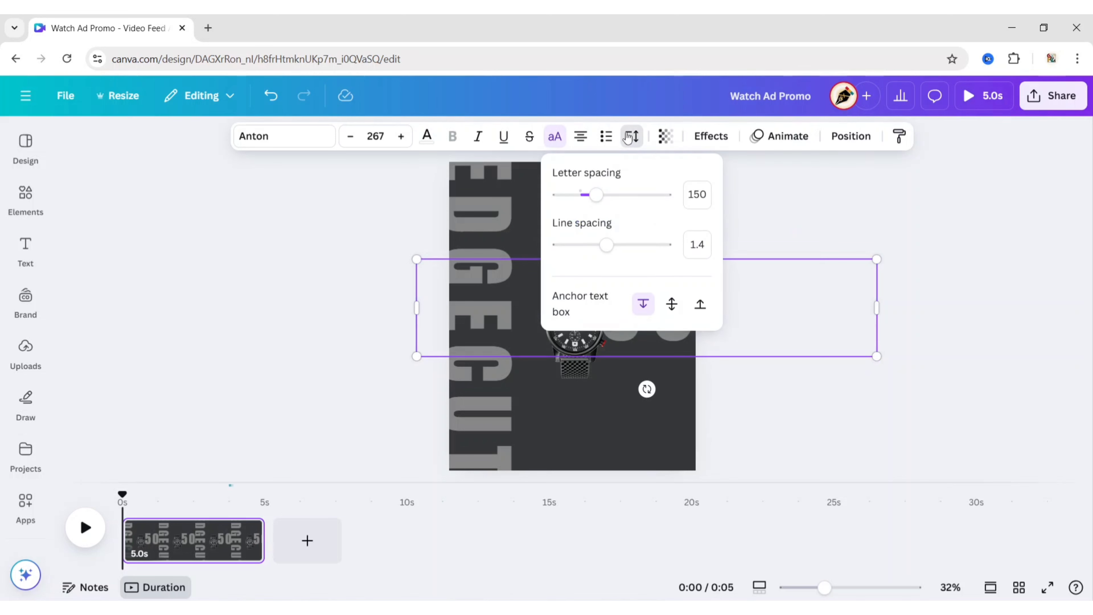
drag(594, 196, 584, 197)
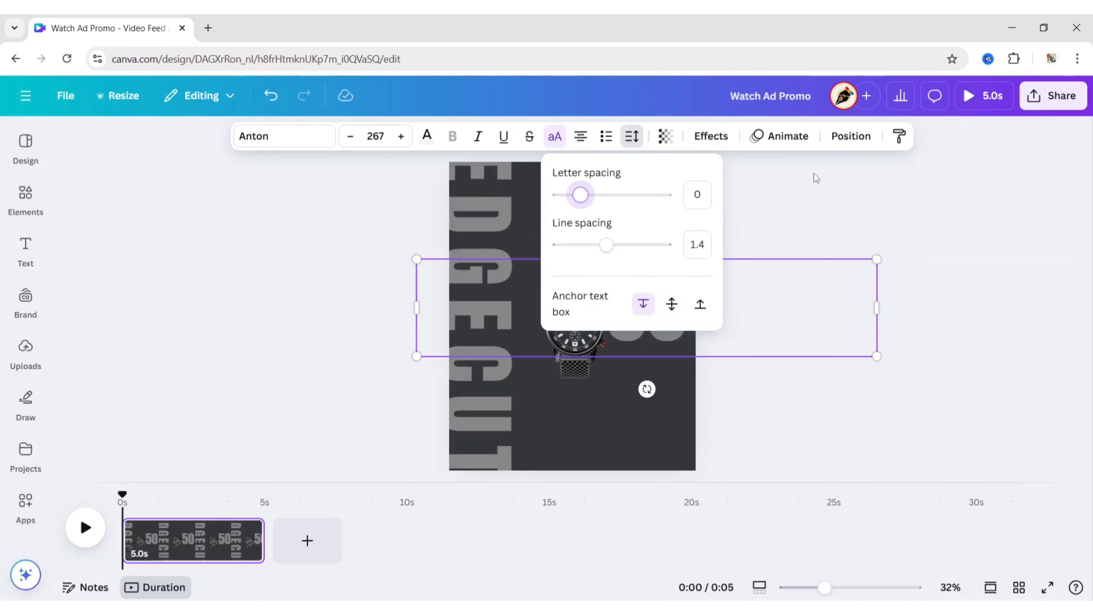
Narrow the "50" text box around its digits and move the watch into the page's lower-right area.
click(807, 189)
drag(658, 314, 583, 269)
drag(802, 263, 478, 264)
drag(375, 261, 517, 264)
drag(620, 317, 659, 408)
Enlarge the "50" text and place it in the page's upper half, just beside the vertical EDGECUT lettering.
click(566, 273)
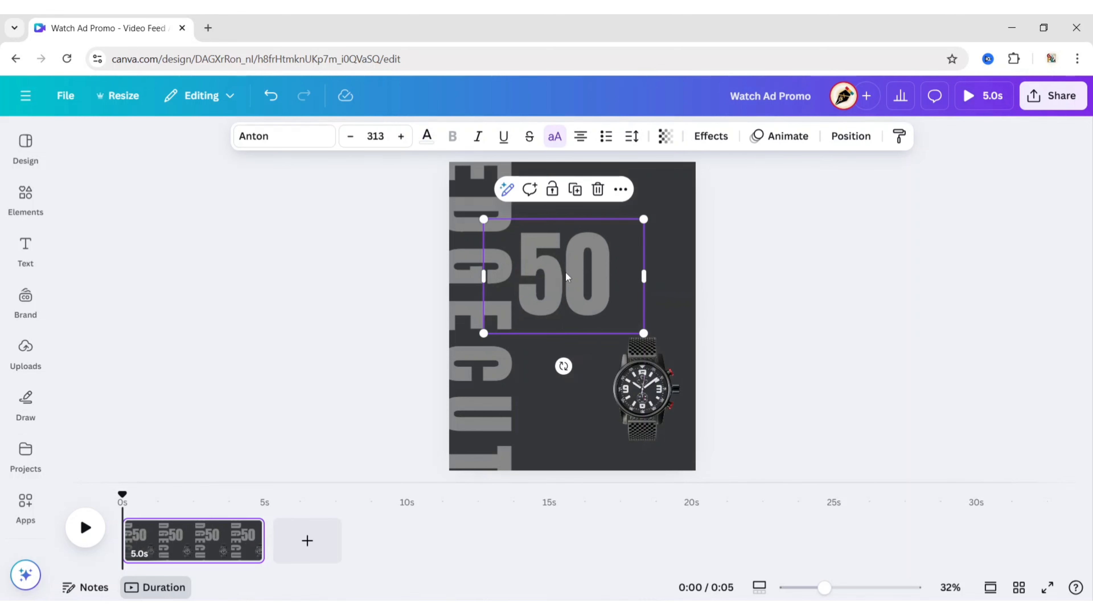
drag(565, 272, 574, 303)
drag(645, 249, 679, 197)
click(727, 298)
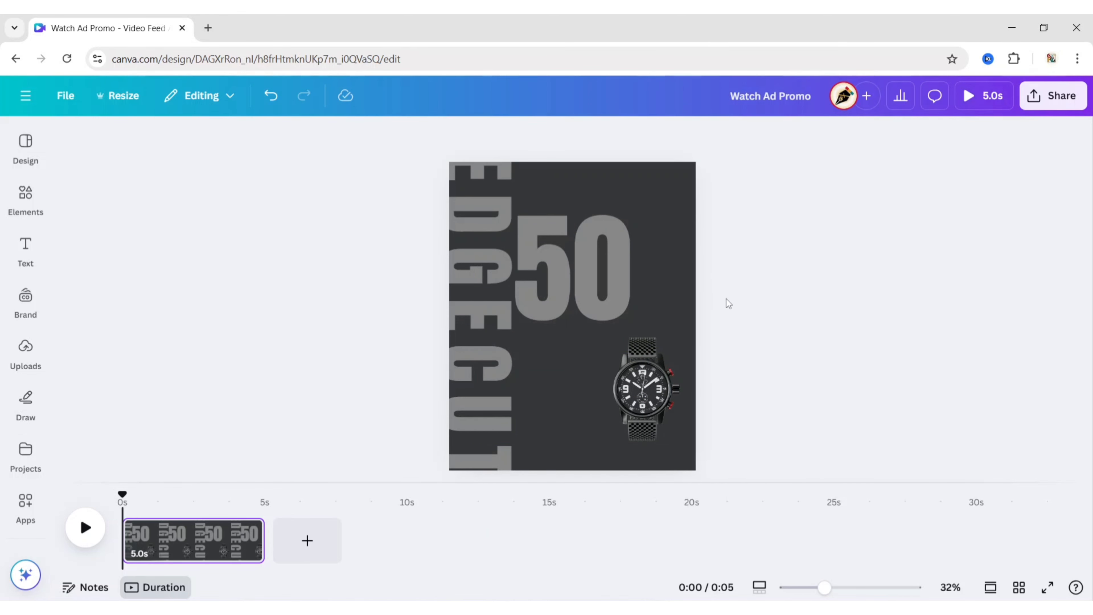
drag(575, 269, 591, 268)
click(778, 284)
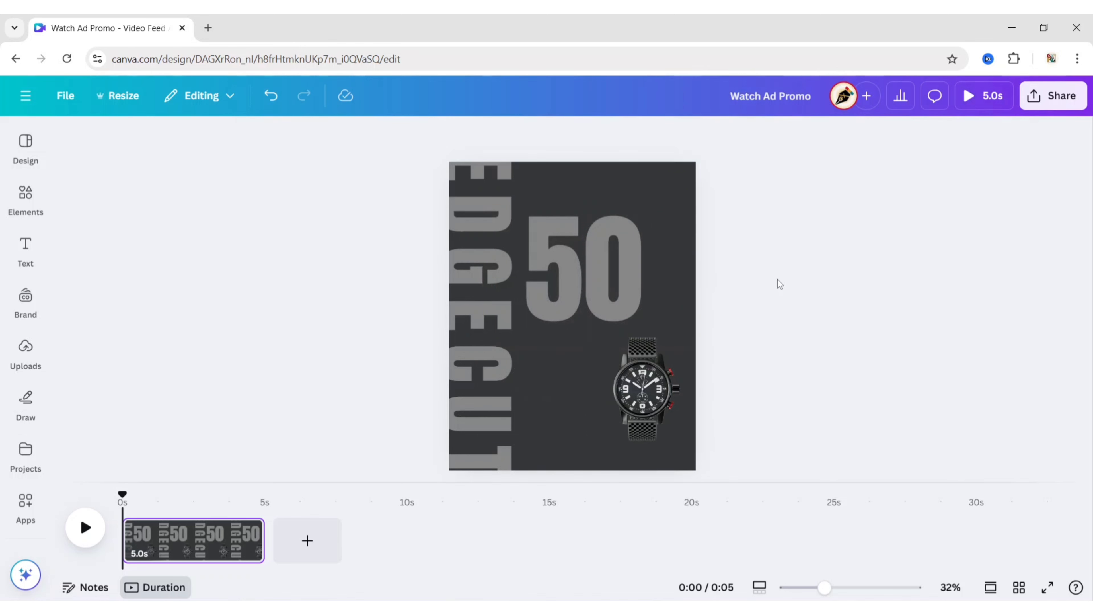
Set the letter spacing of the vertical EDGECUT text to 145.
click(495, 280)
click(632, 136)
drag(603, 195, 595, 199)
click(701, 194)
text(145)
key(Return)
click(800, 298)
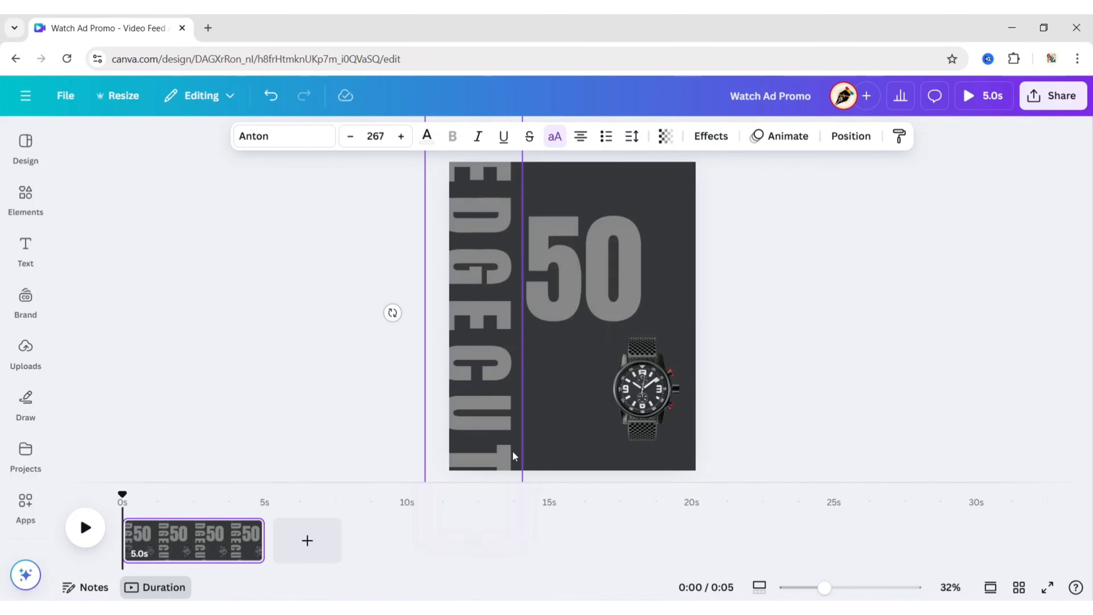
Enlarge the vertical EDGECUT text to size 272 and reposition it along the page's left edge.
drag(513, 451, 521, 379)
drag(481, 470, 536, 424)
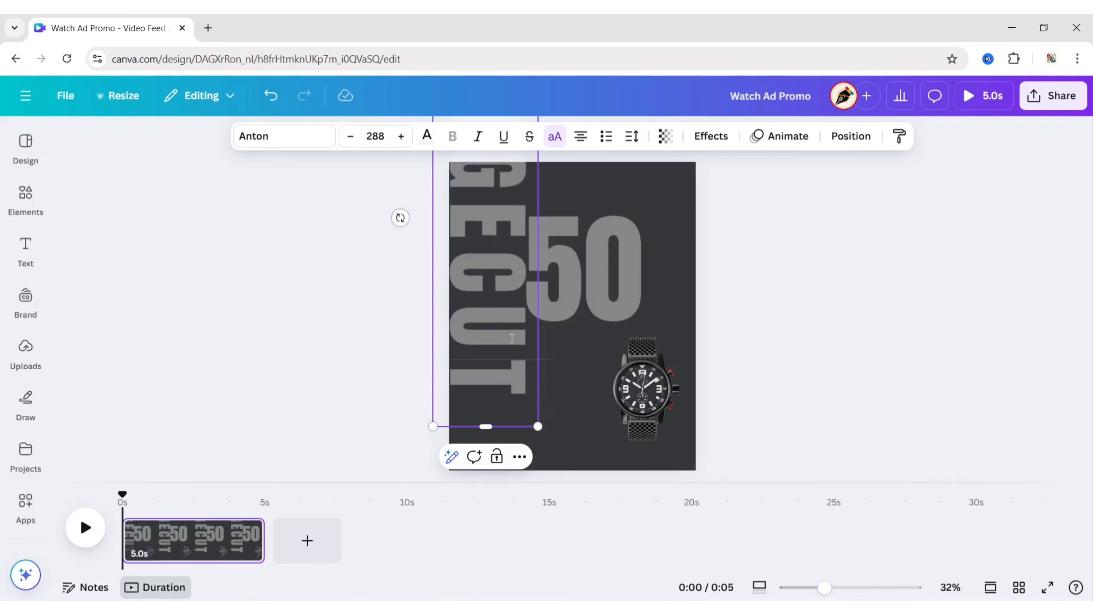
drag(479, 336, 457, 261)
drag(524, 444, 515, 421)
drag(474, 277, 488, 358)
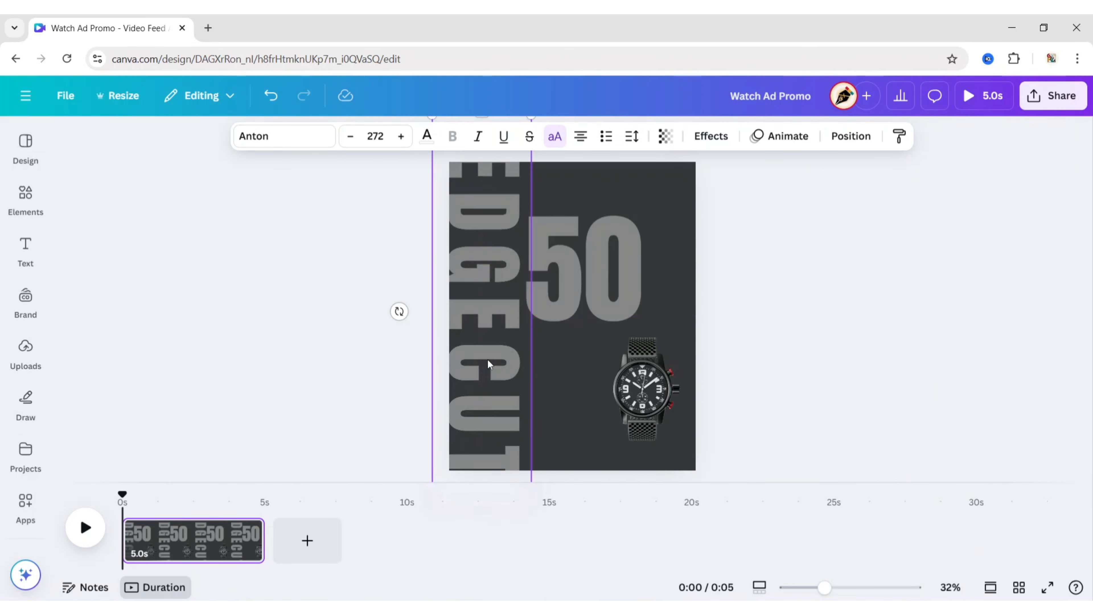
Fine-tune the vertical EDGECUT text's font size so it fills the page height beside the "50".
click(350, 137)
click(351, 136)
click(350, 137)
click(351, 137)
click(351, 137)
triple_click(402, 137)
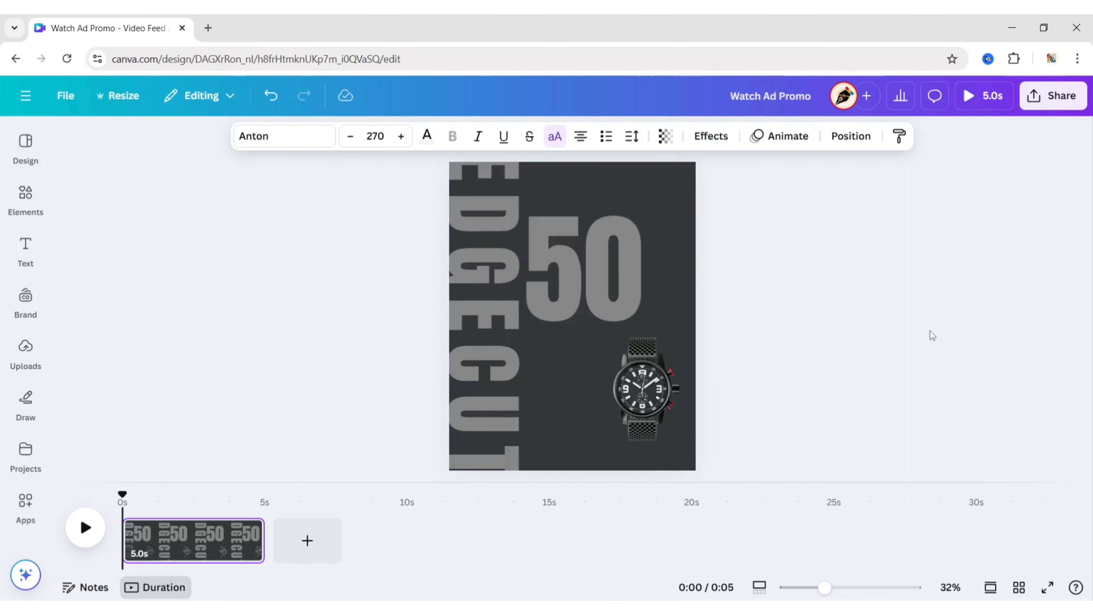
click(420, 299)
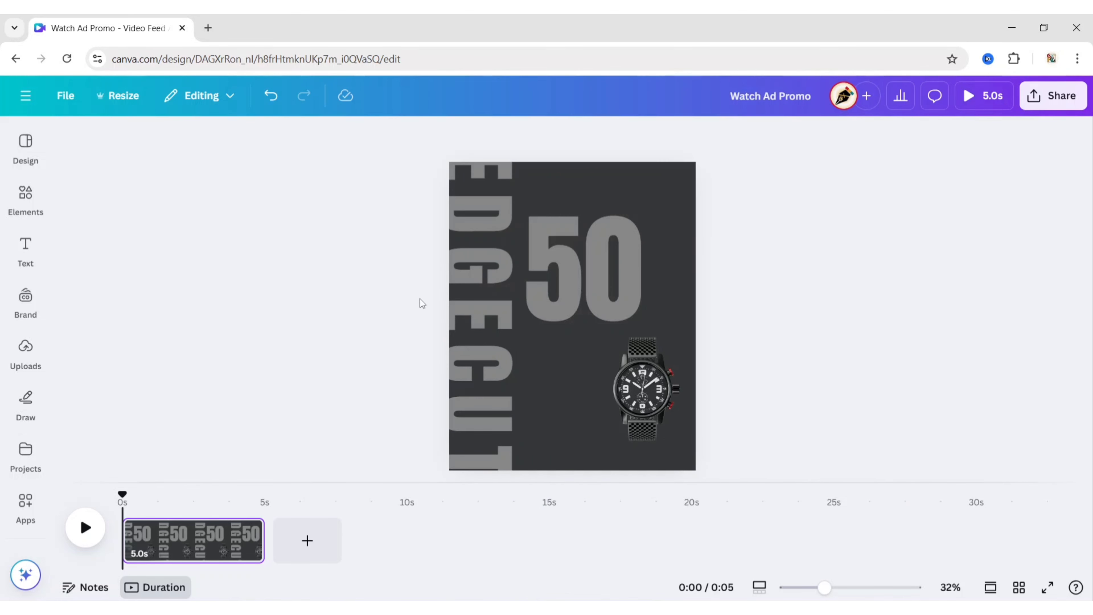
Search the elements for "white curtain" photos and add the plain white vertical-fold curtain to the page.
click(25, 198)
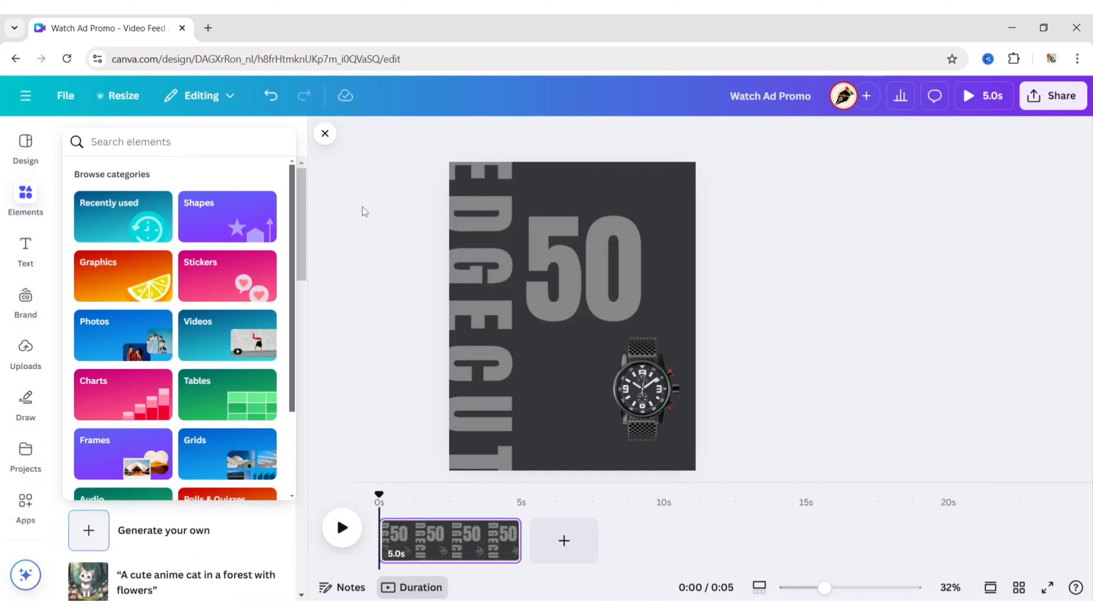
text(white curtain)
key(Return)
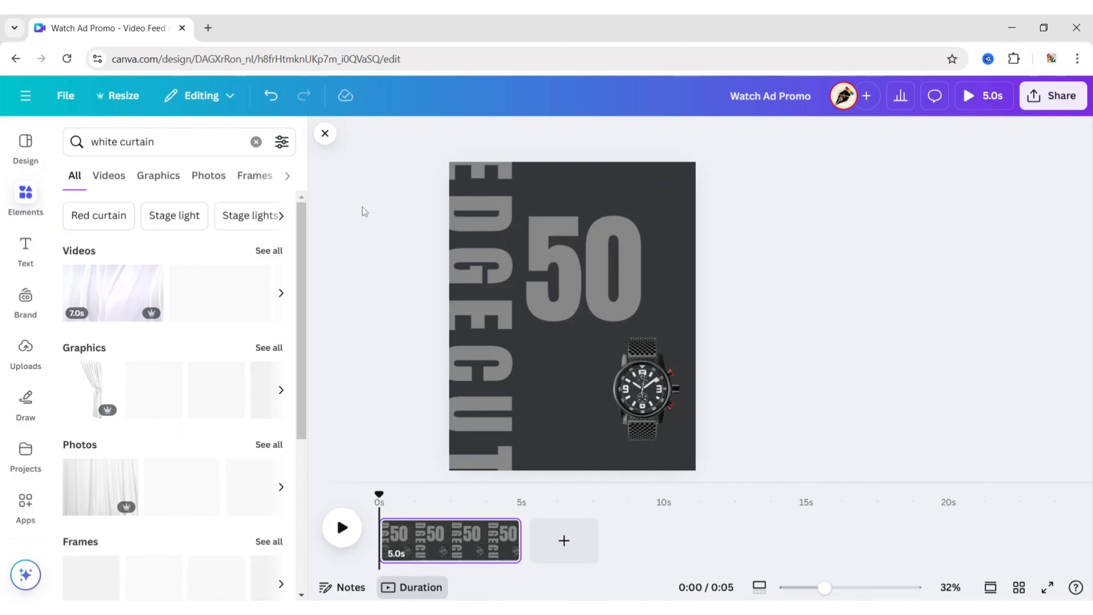
click(210, 177)
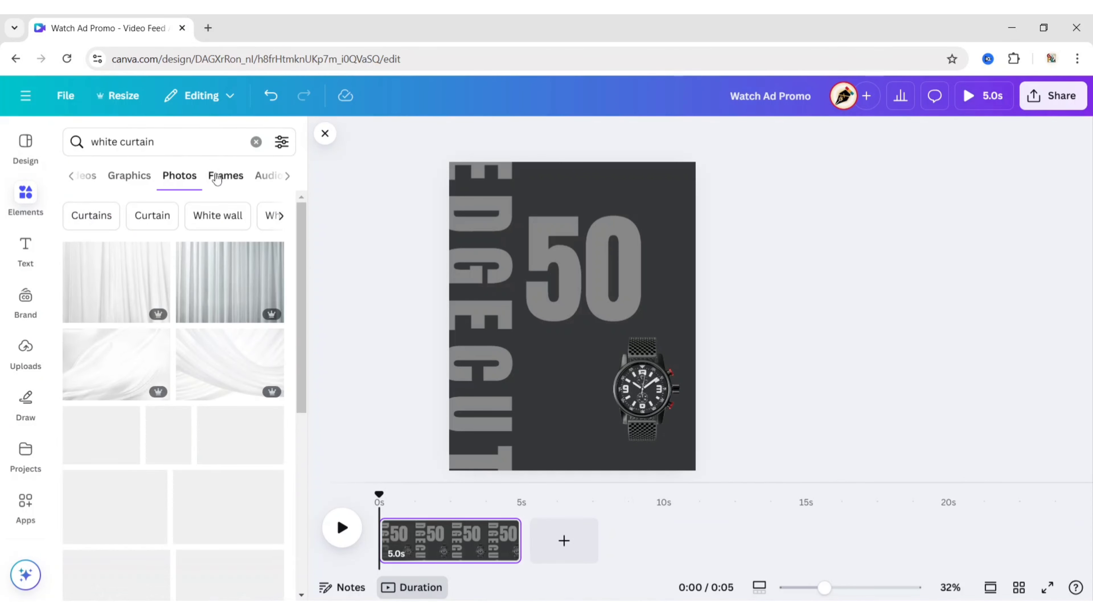
click(127, 291)
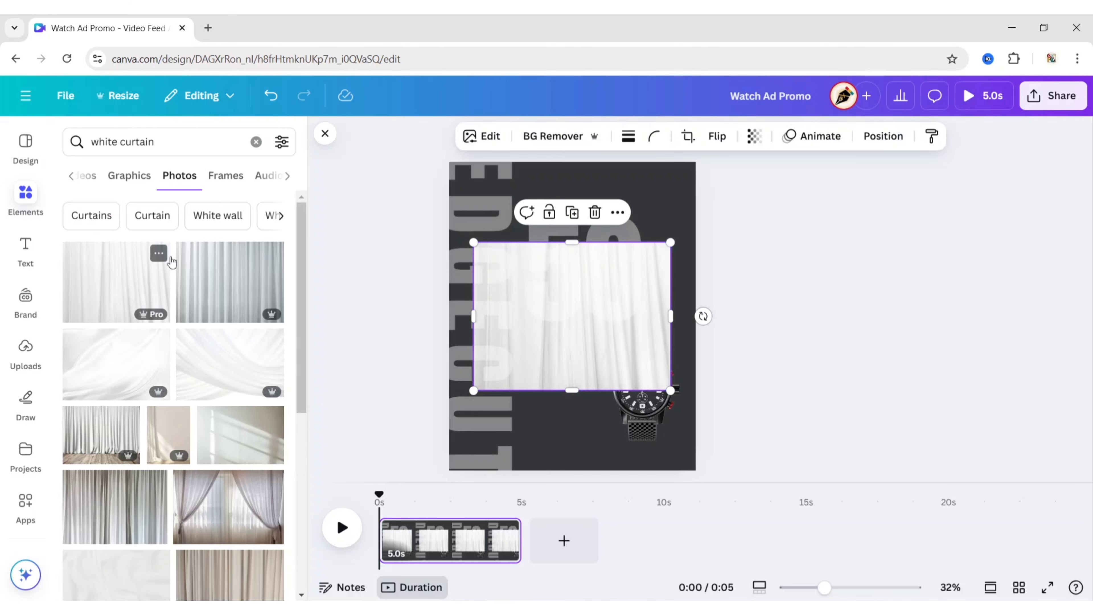
Scale and position the curtain photo so it covers the whole page, and crop the excess from its left side.
click(325, 133)
drag(558, 340, 504, 244)
drag(615, 293, 878, 477)
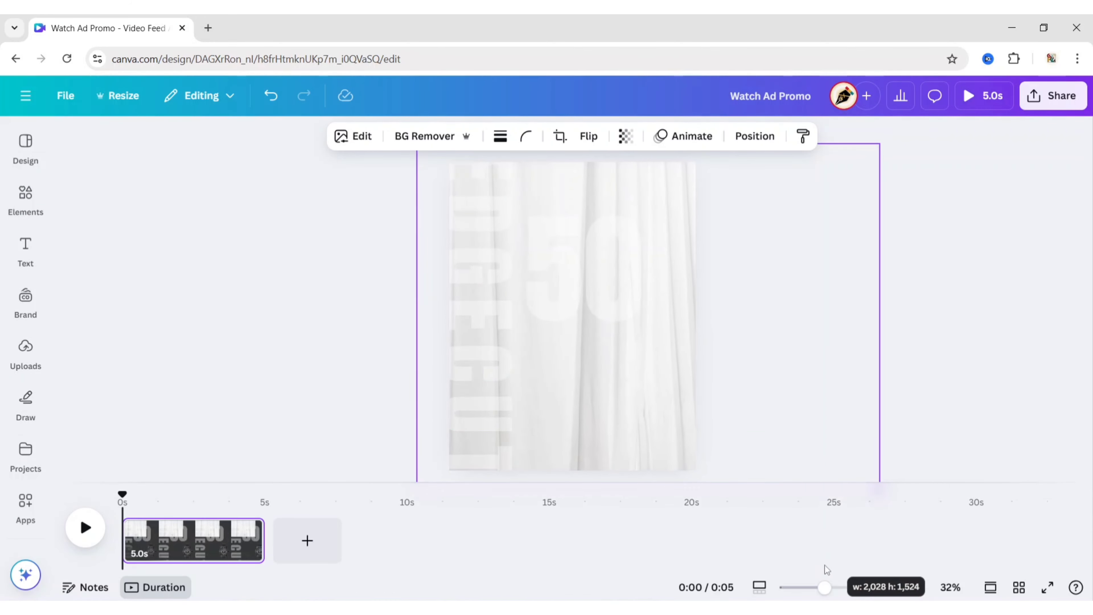
drag(629, 371, 607, 216)
drag(392, 329, 278, 413)
drag(611, 240, 607, 515)
key(ctrl+z)
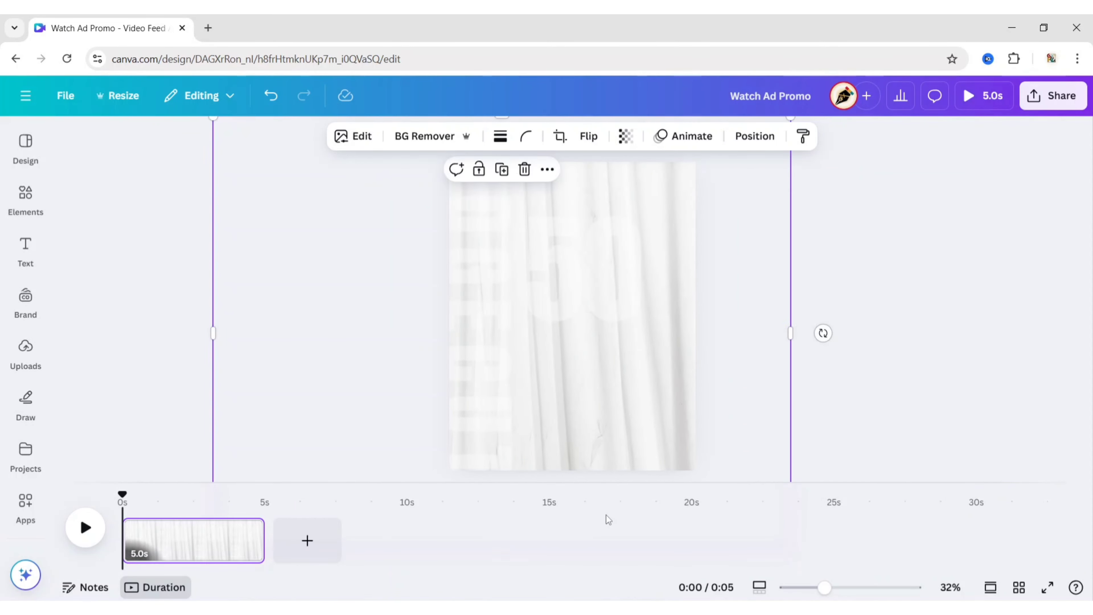
drag(214, 333, 365, 336)
Set the curtain photo's transparency to 27.
click(626, 138)
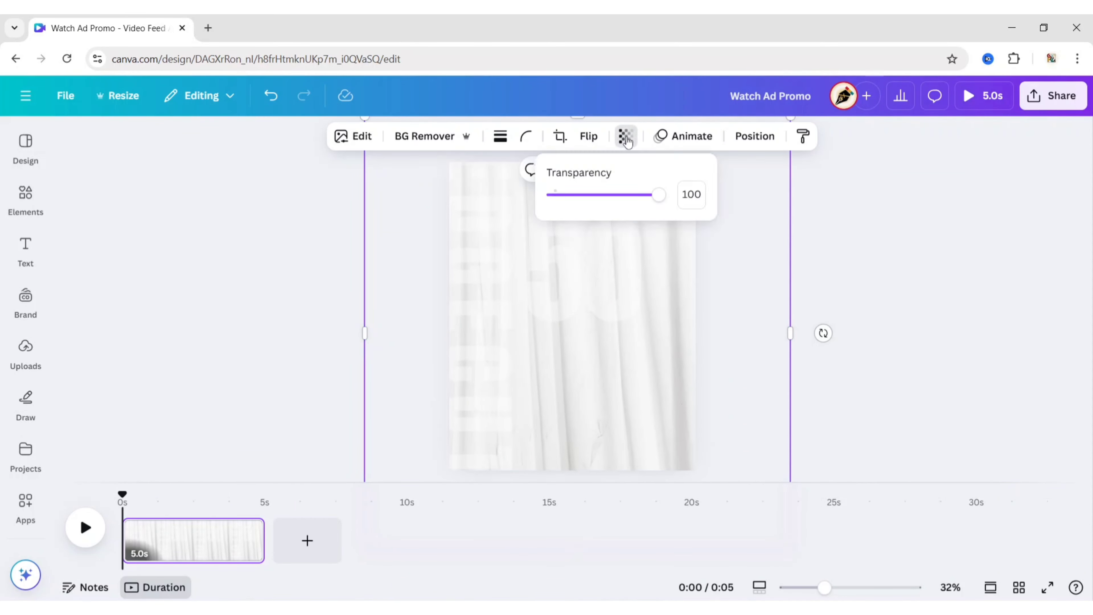
drag(660, 199, 583, 211)
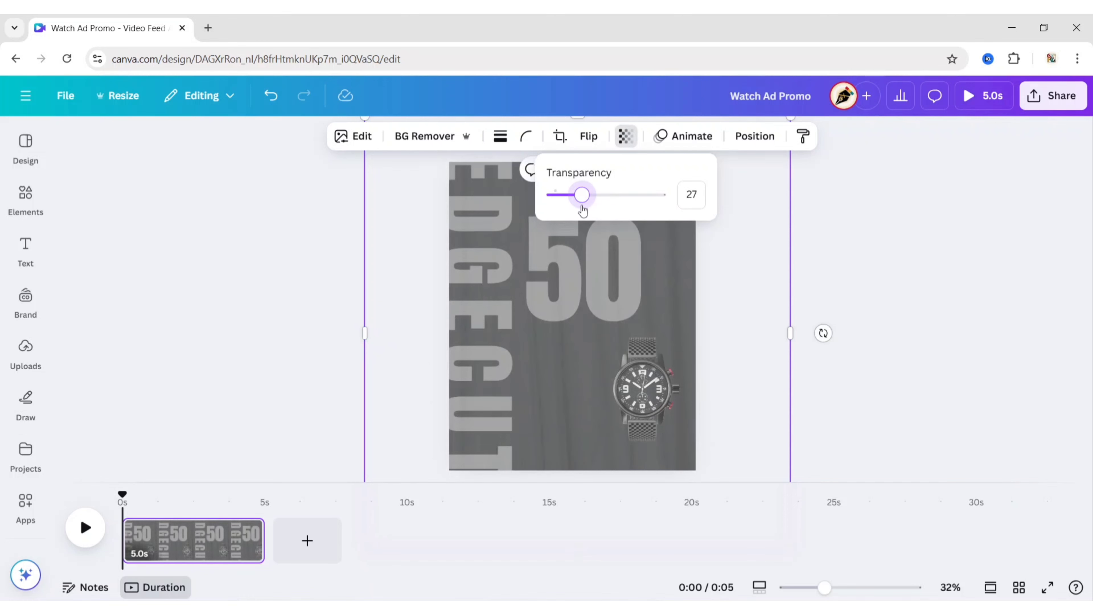
click(870, 240)
click(871, 240)
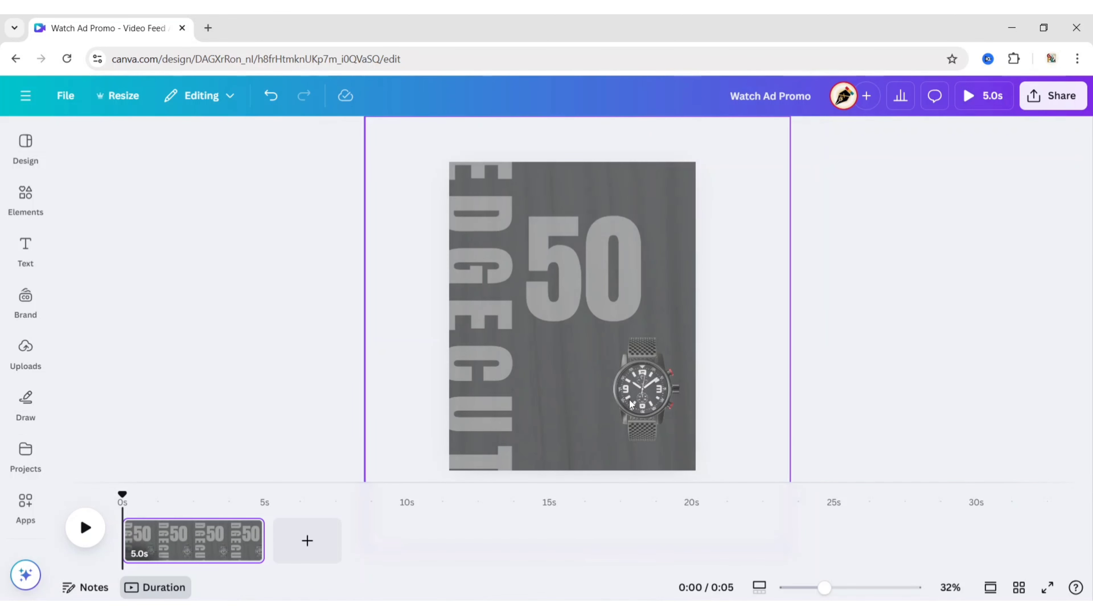
Move the watch to the front of the layer order, above the curtain photo and both texts.
click(662, 346)
click(755, 136)
click(239, 175)
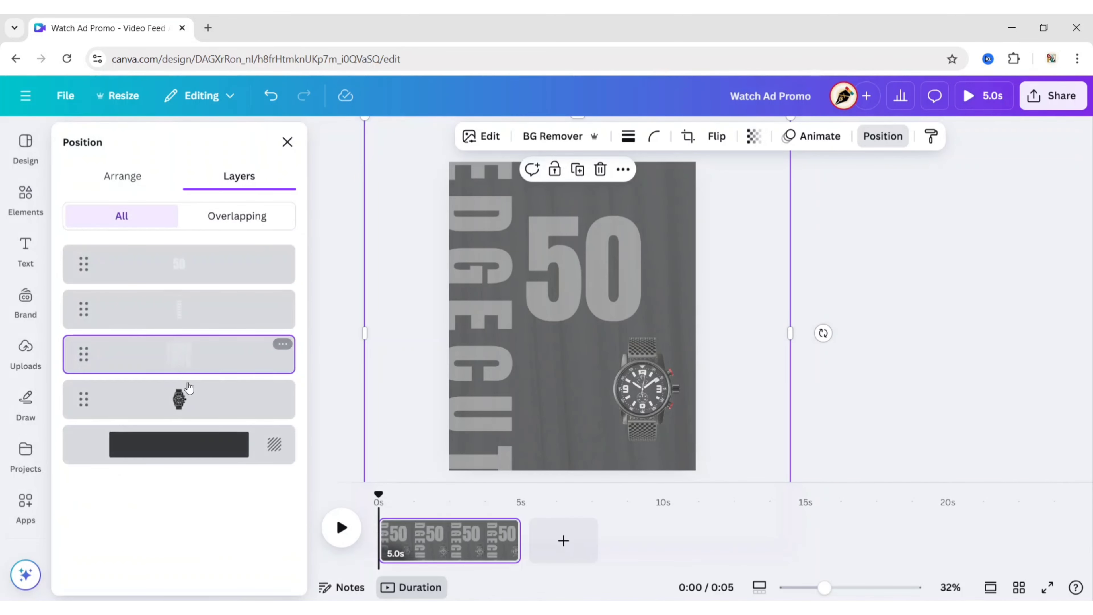
drag(188, 394, 189, 246)
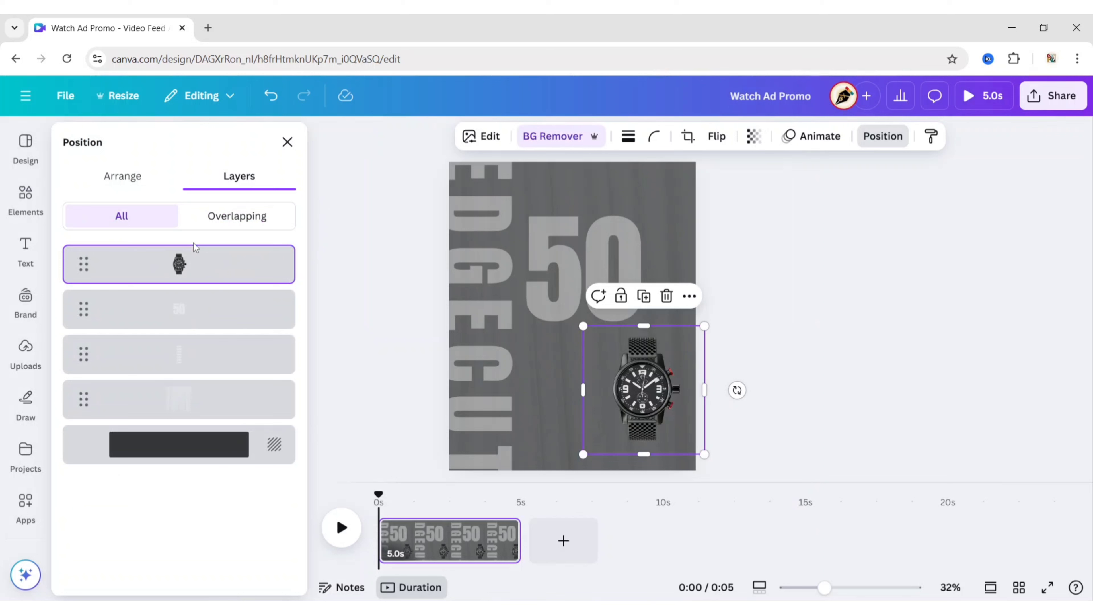
click(287, 141)
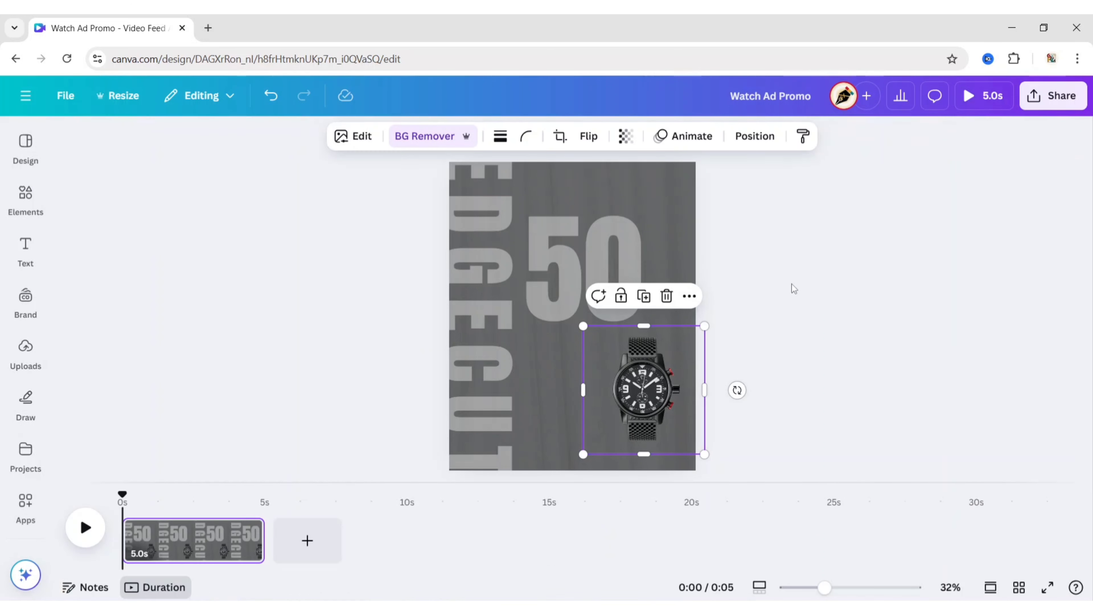
click(808, 285)
Enlarge the watch and place it near the page's centre, overlapping the "50" text.
click(642, 383)
drag(585, 327, 583, 301)
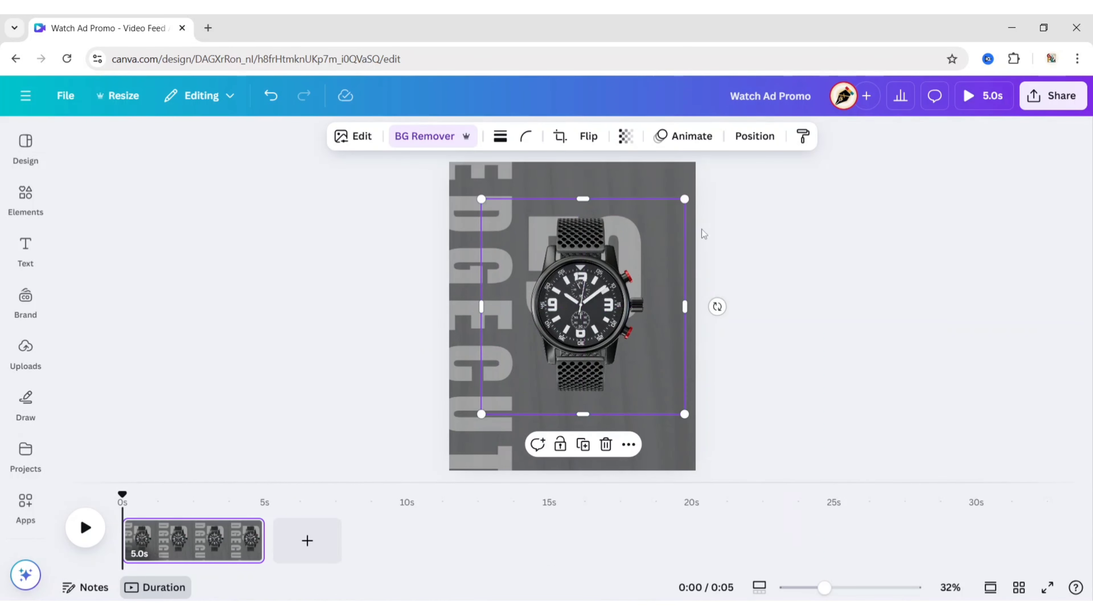
drag(685, 198, 680, 208)
click(788, 293)
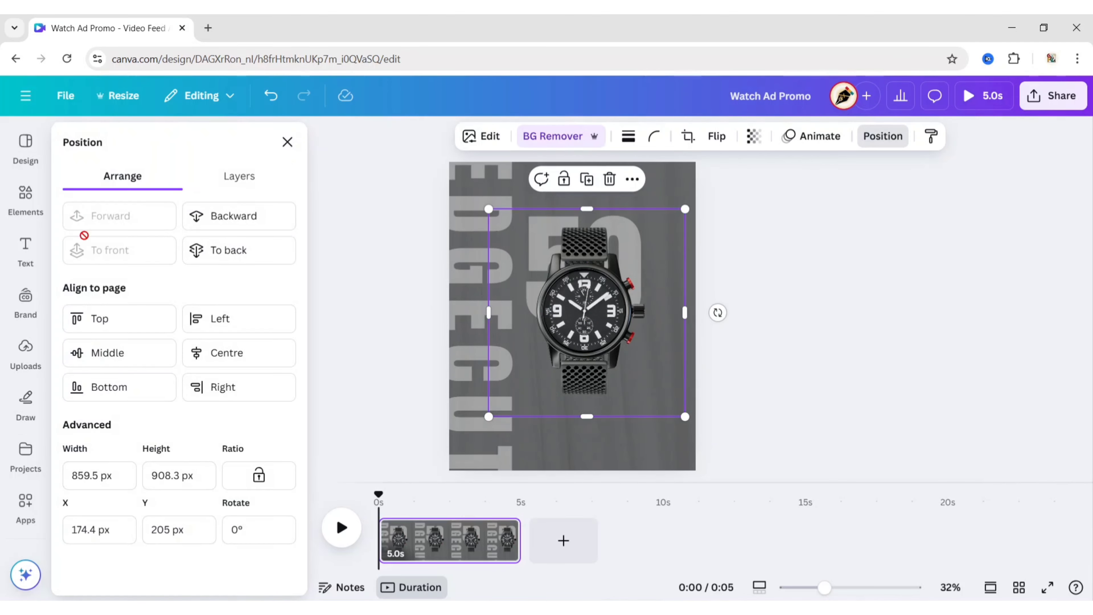
Select the "50" text behind the watch and enlarge it to size 421.
click(240, 176)
click(179, 310)
click(287, 141)
drag(484, 345, 476, 355)
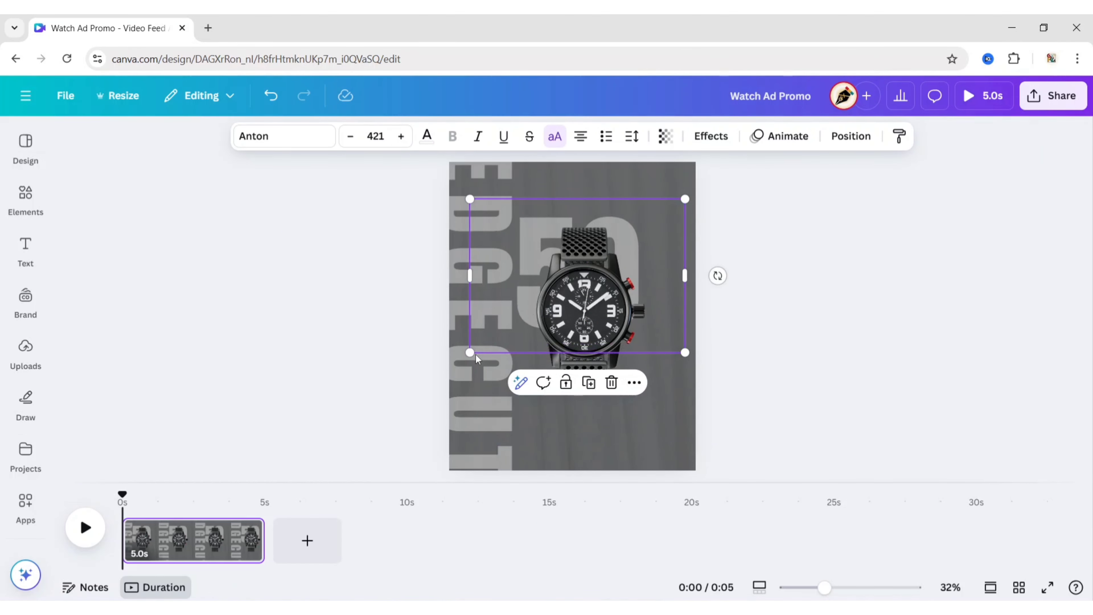
click(897, 336)
Shrink the watch slightly and centre it horizontally over the "50" text.
click(596, 306)
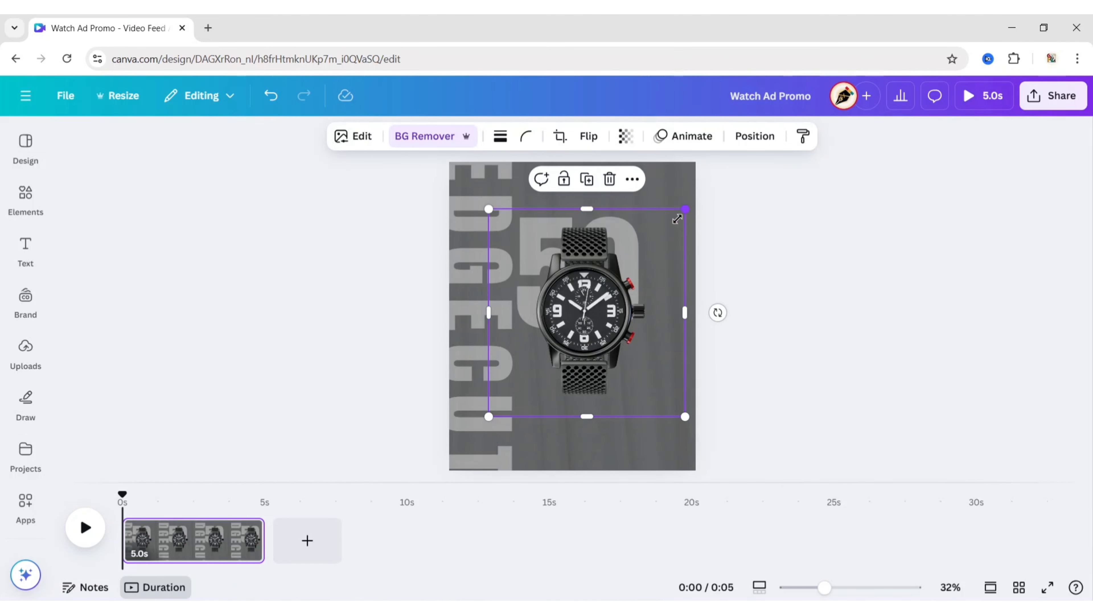
drag(596, 306, 590, 297)
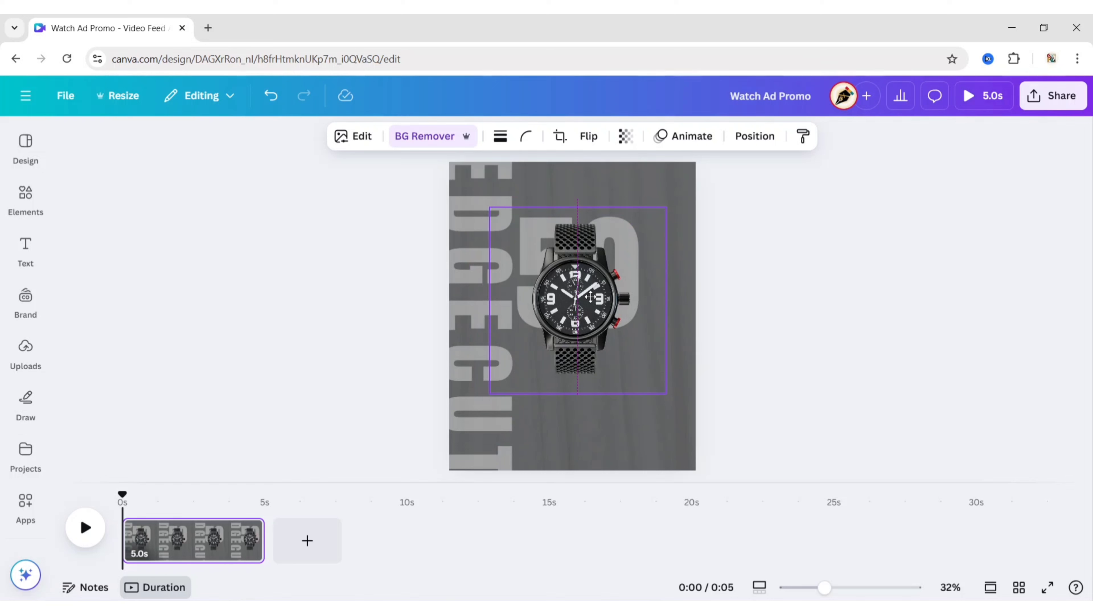
click(817, 338)
Add a heading text with the wording "50-series".
click(26, 250)
click(129, 282)
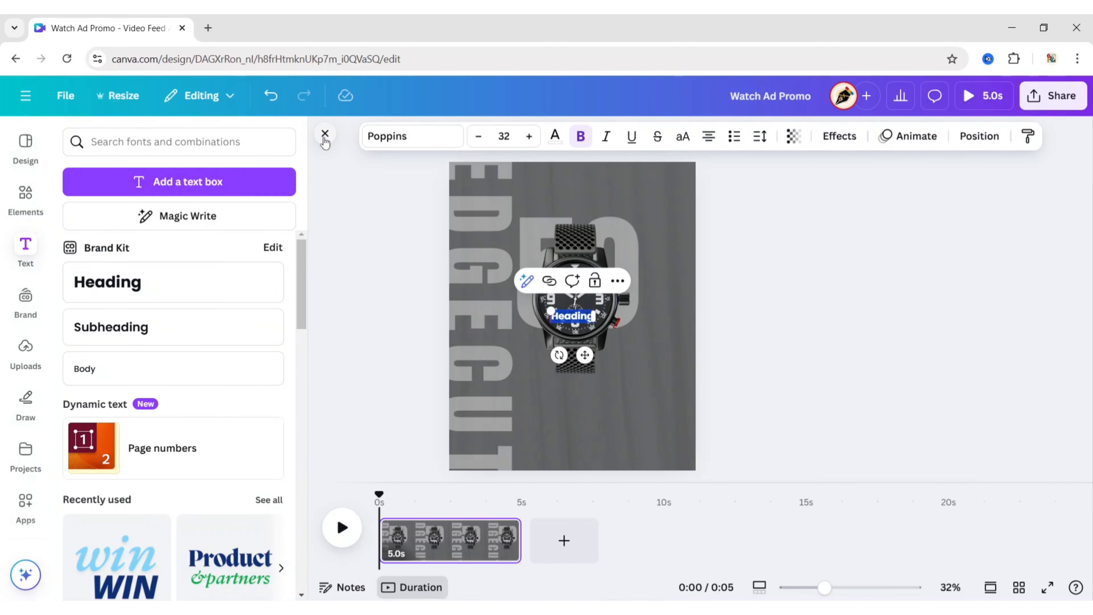
click(325, 133)
text(50)
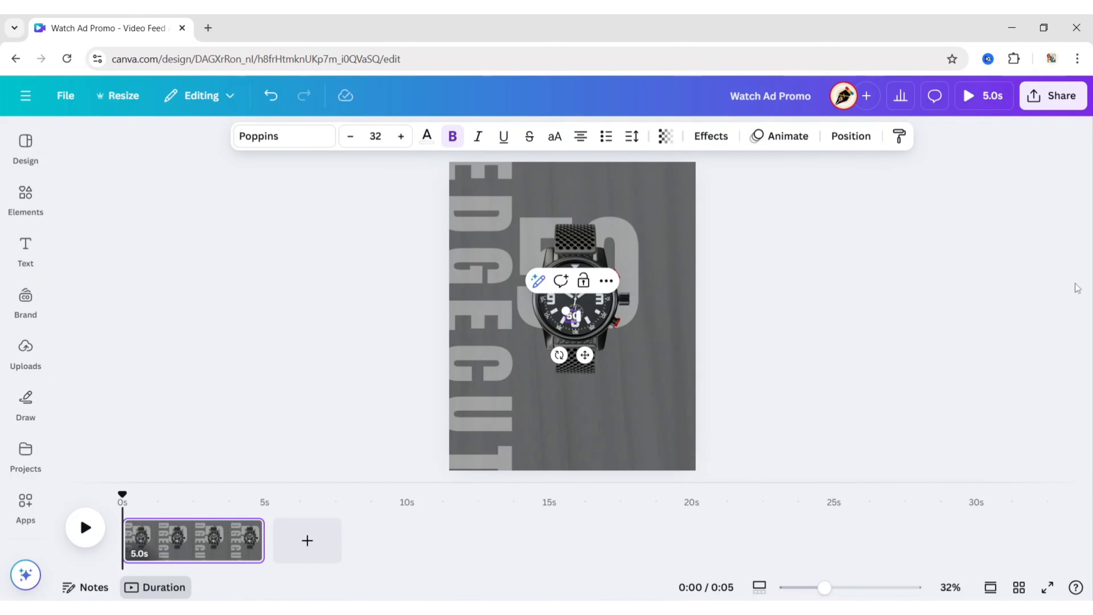
text(-series)
Change the font of the "50-series" heading to The Seasons in bold.
click(280, 136)
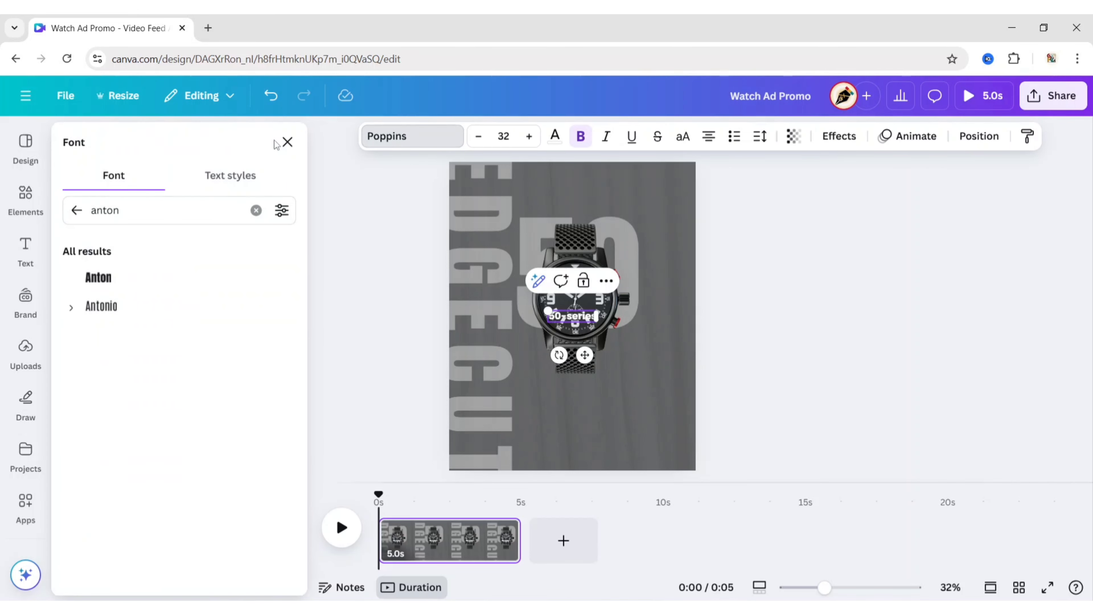
click(77, 210)
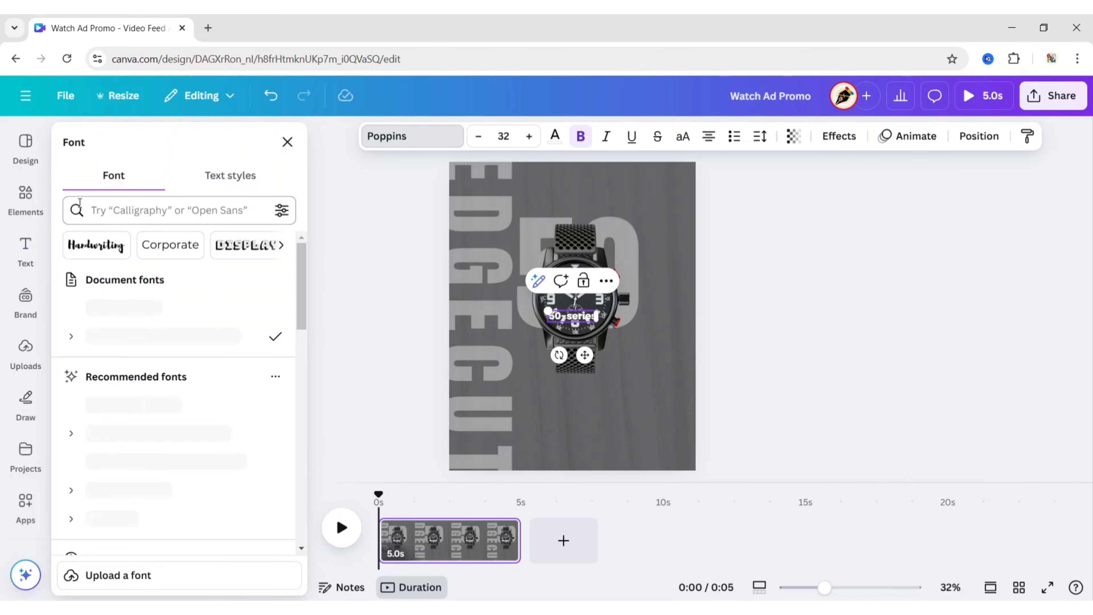
click(96, 205)
text(the seasons)
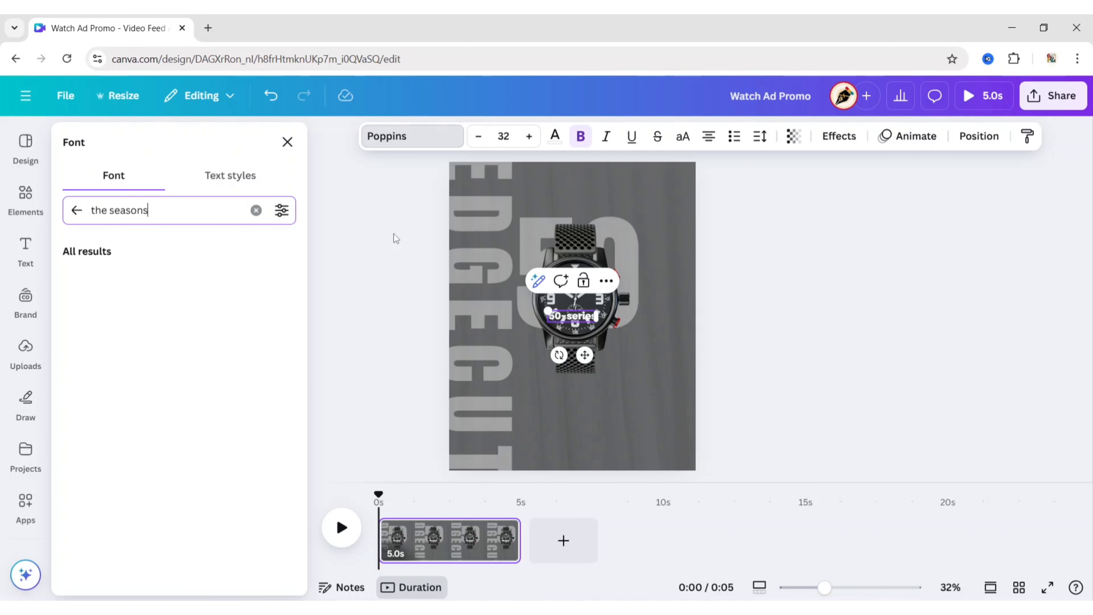
click(72, 279)
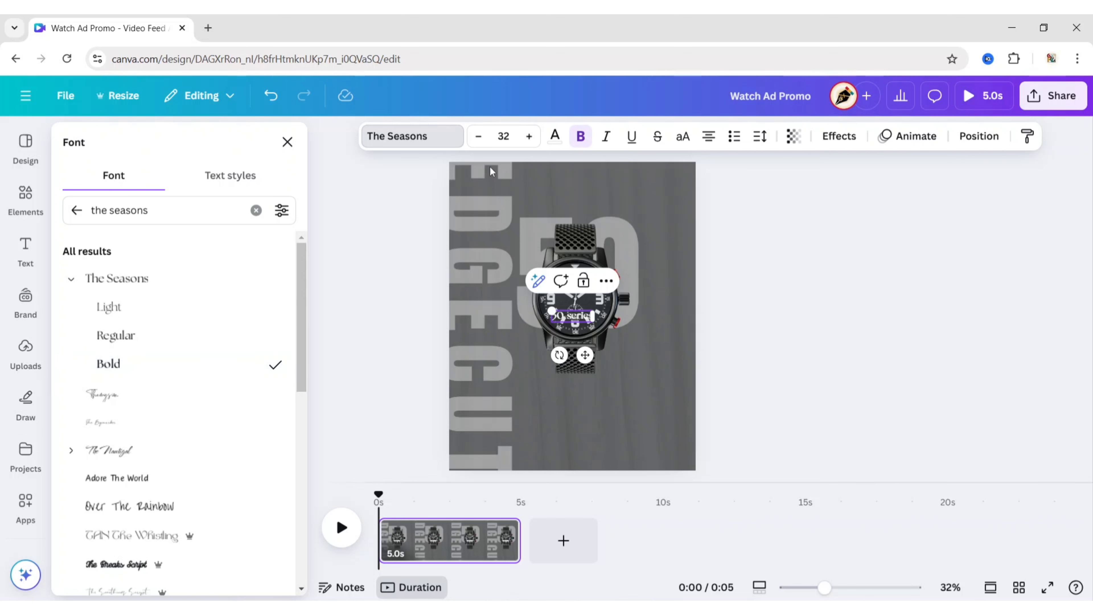
Set the font size of the "50-series" heading to 60.
click(504, 136)
key(Return)
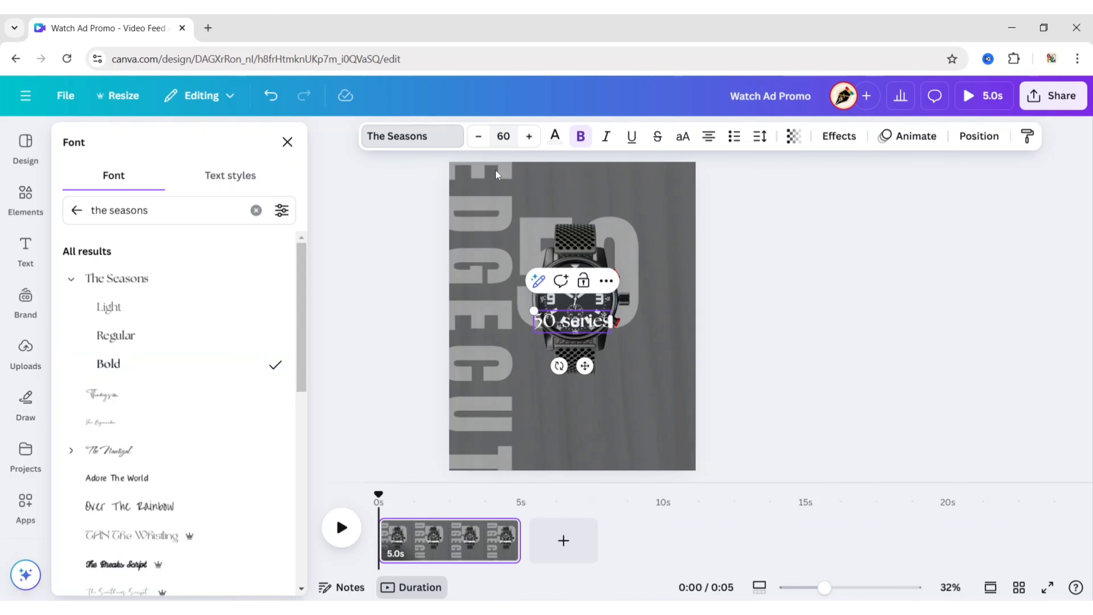
click(287, 142)
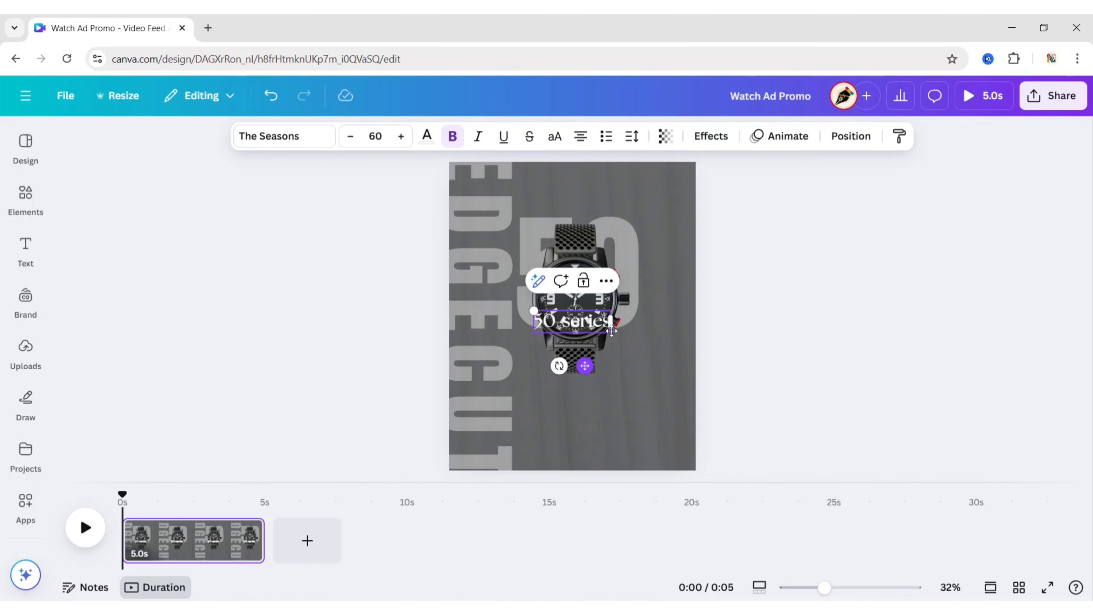
Place the "50-series" heading in the page's top-right corner and convert it to uppercase.
drag(611, 330, 665, 233)
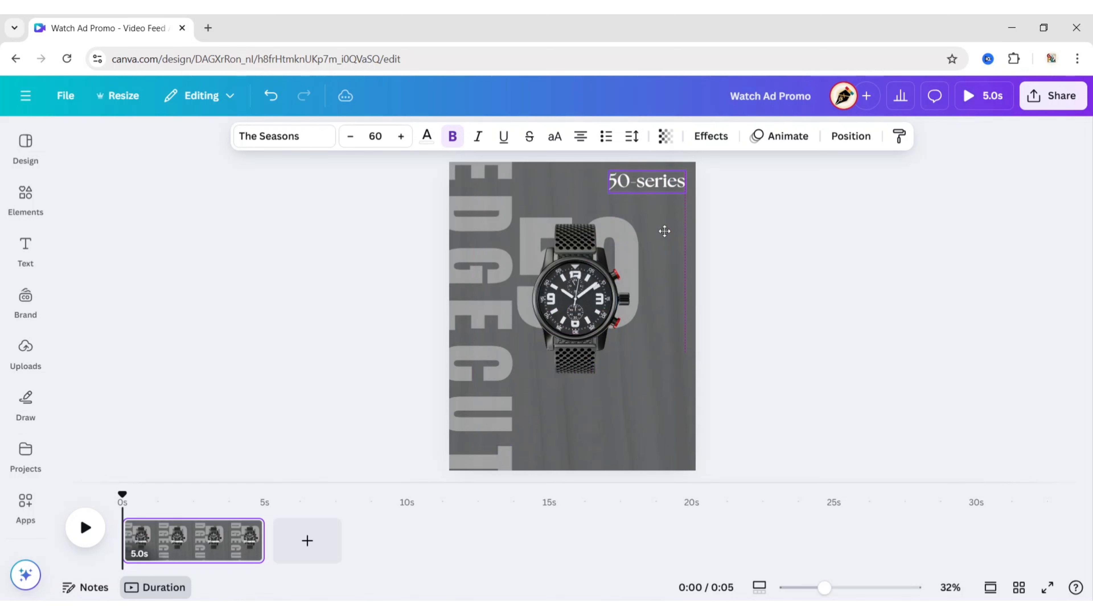
click(798, 228)
click(668, 184)
click(554, 135)
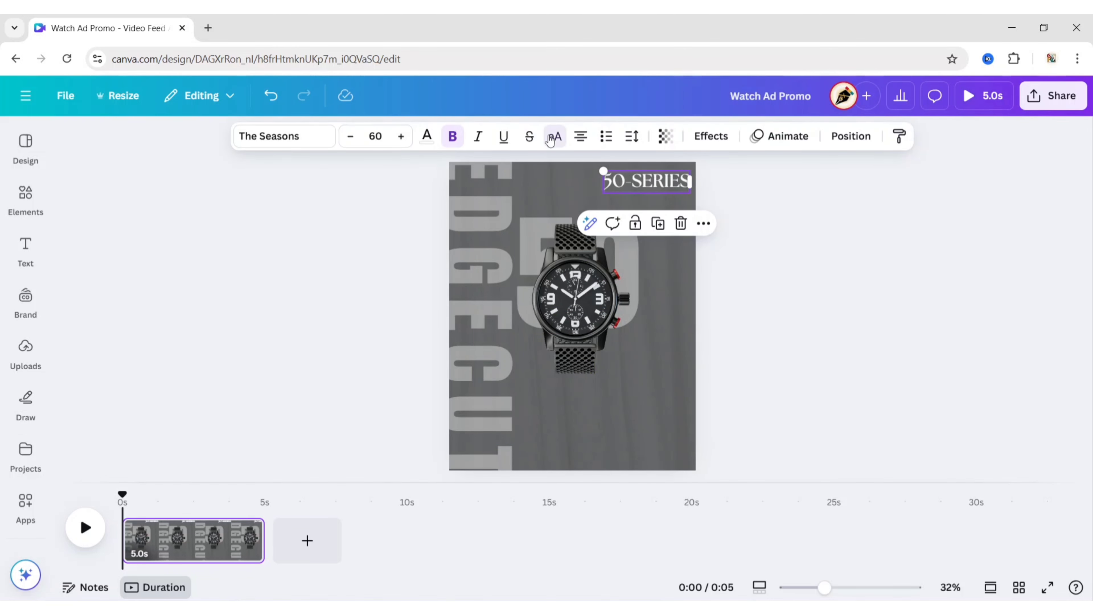
Duplicate the "50-SERIES" heading and place the copy directly beneath the original.
click(797, 231)
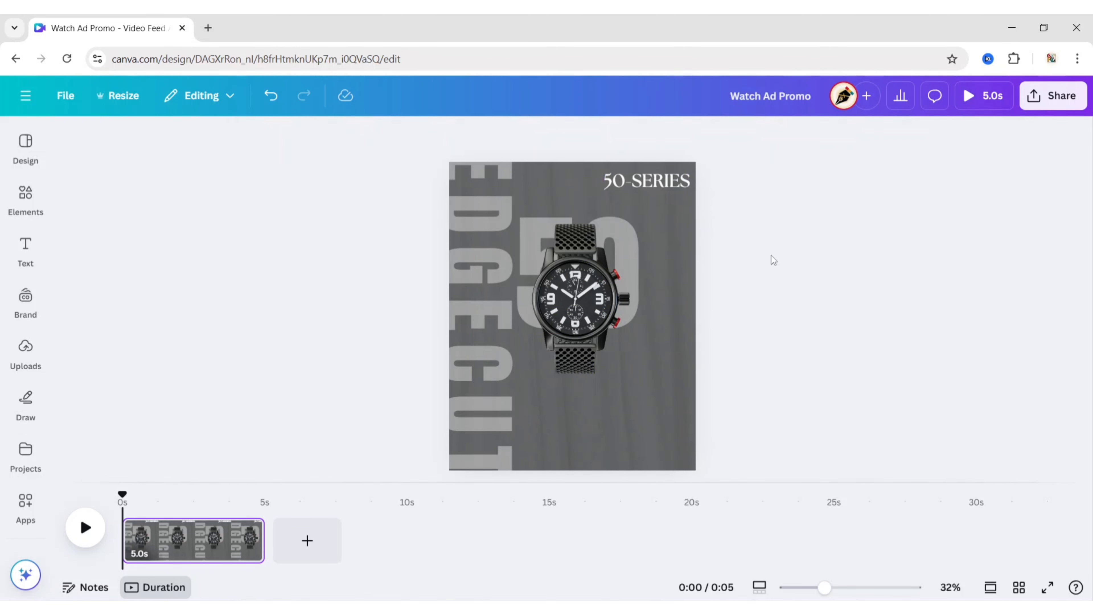
click(653, 186)
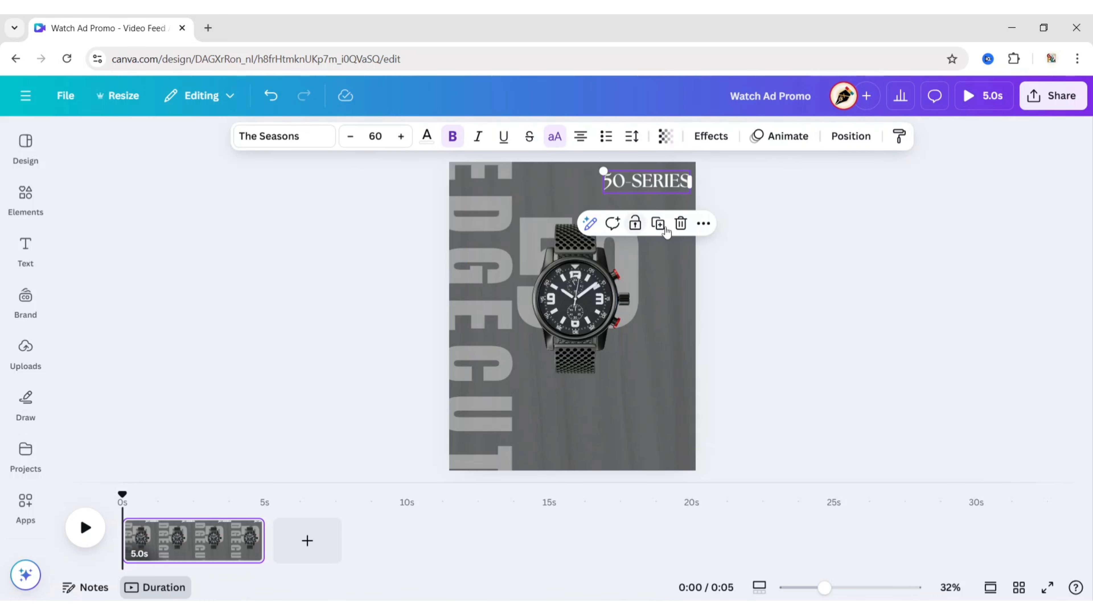
drag(653, 183, 648, 209)
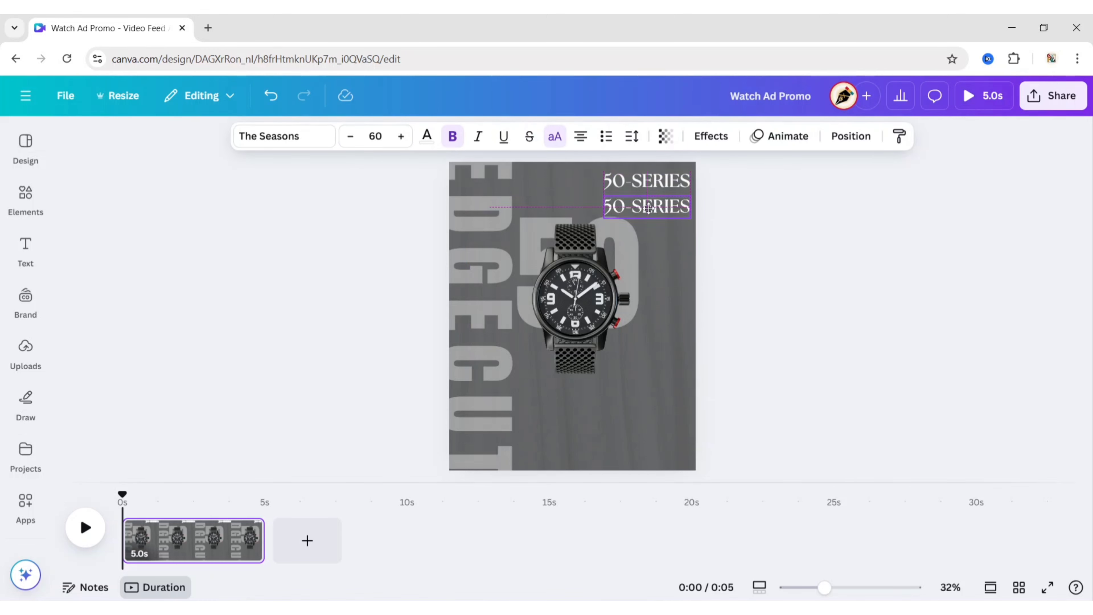
click(719, 222)
click(649, 217)
Change the font of the lower "50-SERIES" copy to The Seasons Light.
click(273, 139)
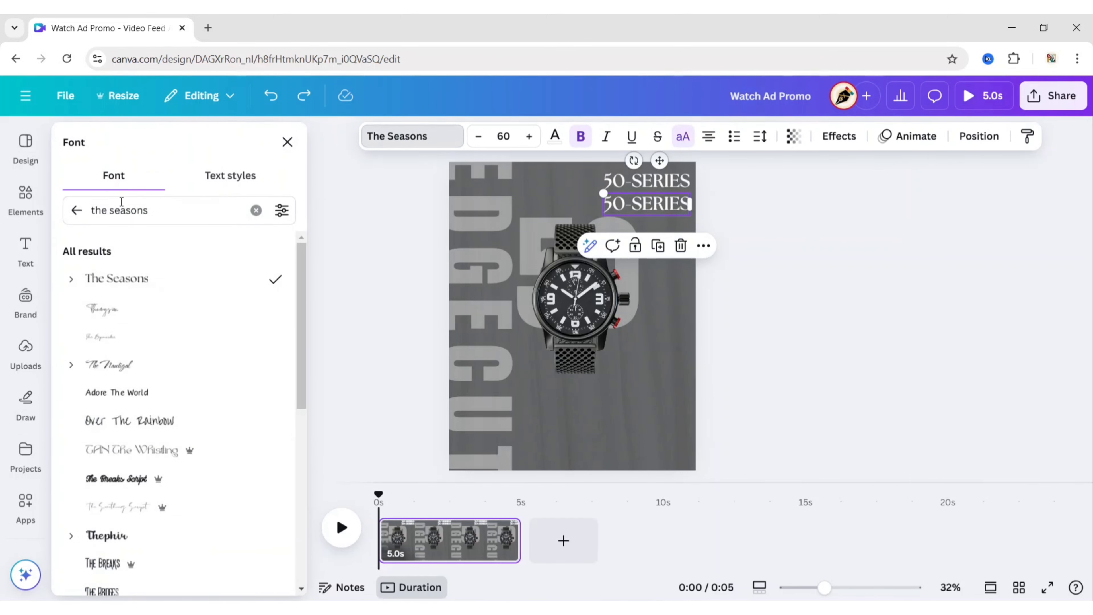
click(70, 278)
click(108, 307)
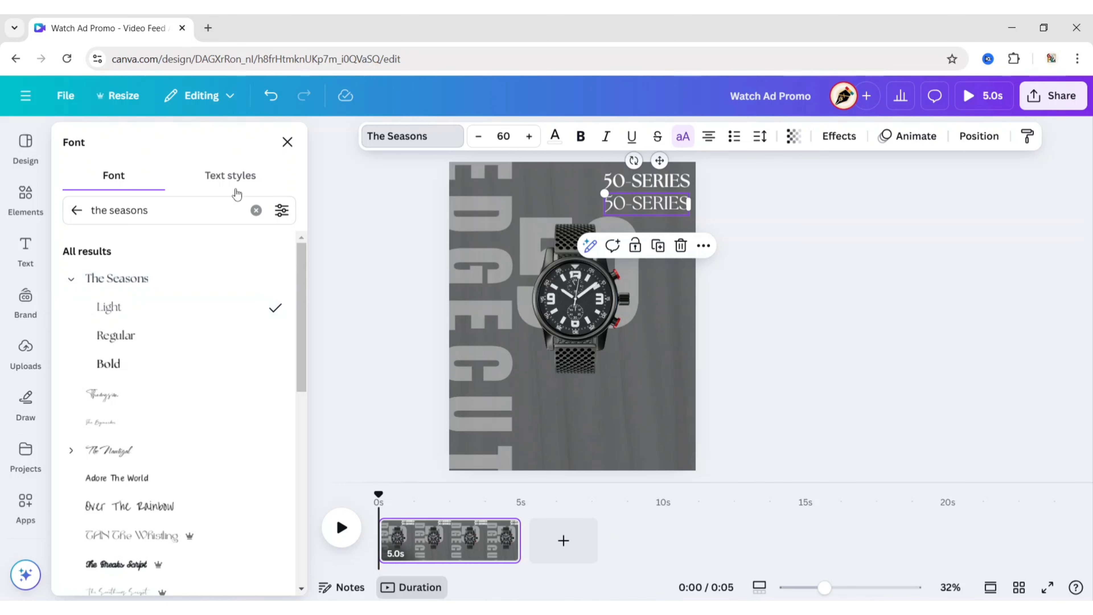
click(286, 145)
Set the lower heading copy's font size to 30 and replace its wording with "BLACK NINJA".
click(376, 137)
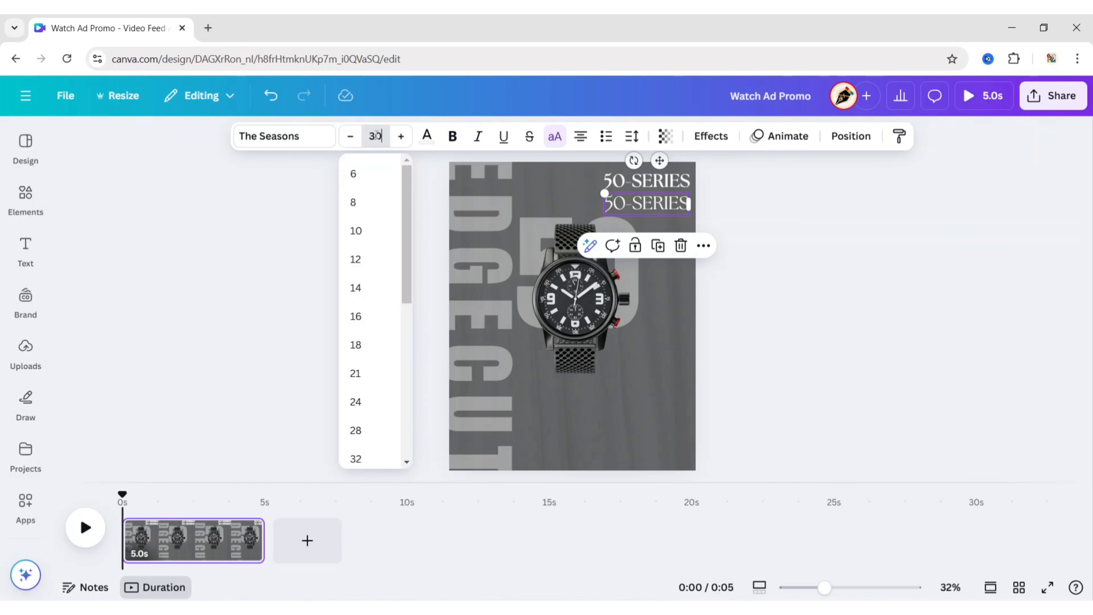
key(Return)
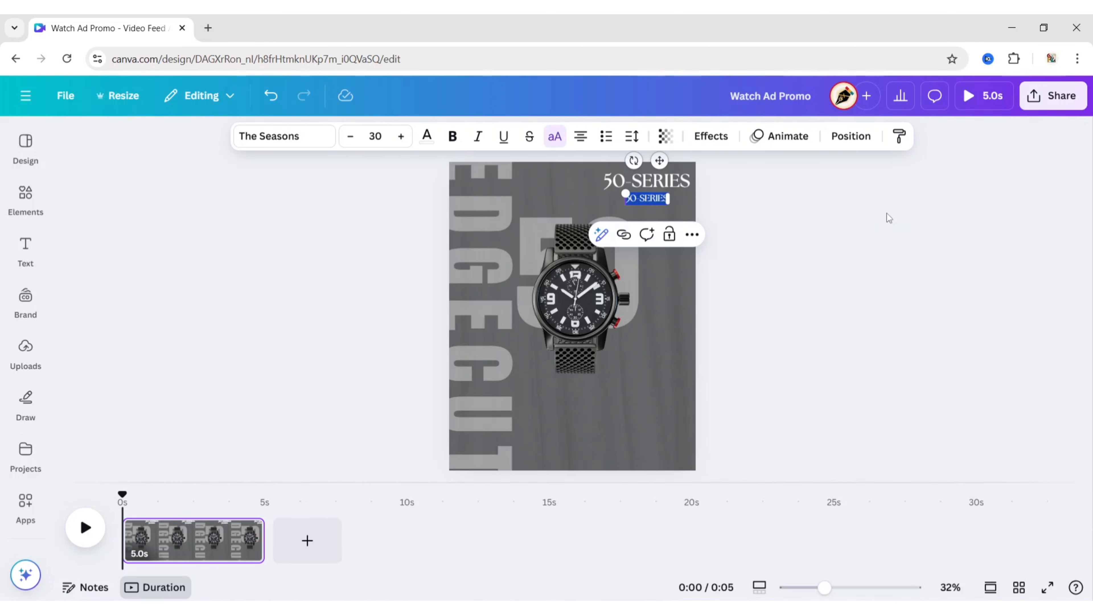
key(BackSpace)
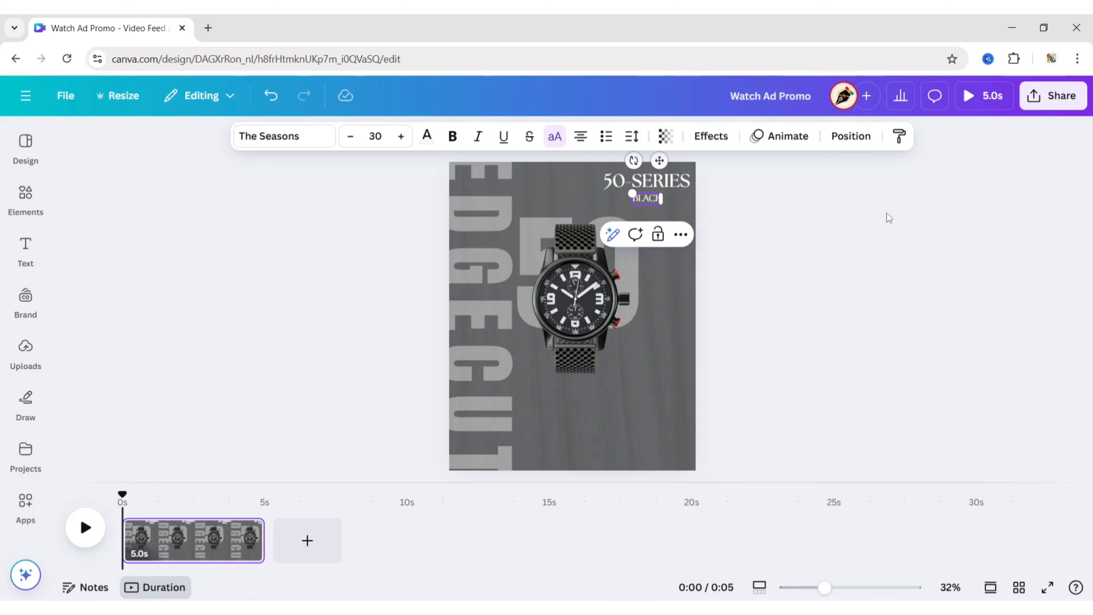
text(BLACK NINJA)
click(846, 248)
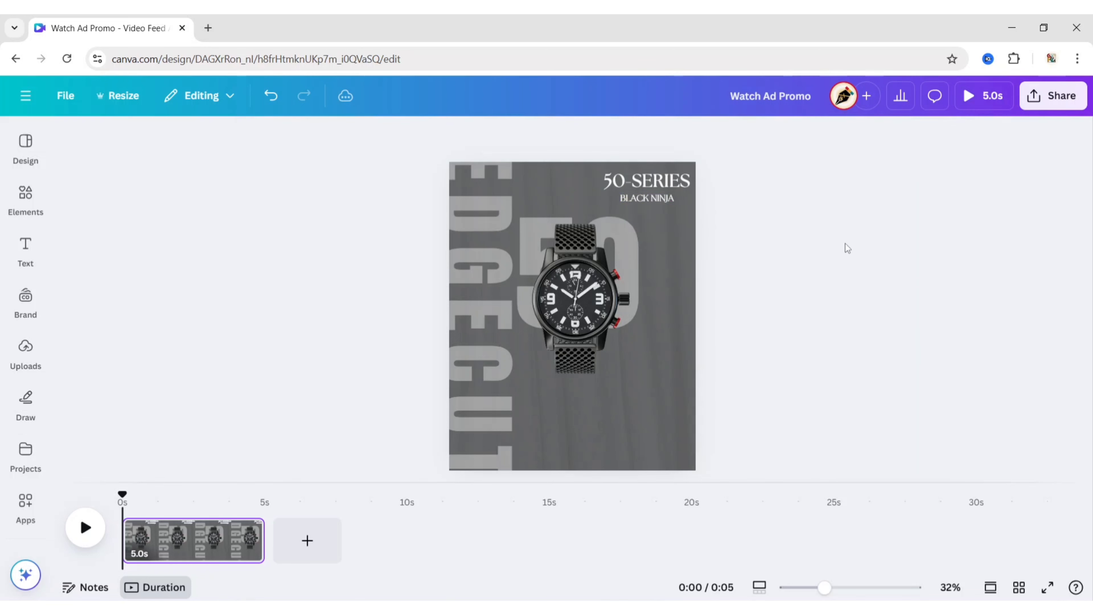
Centre the "BLACK NINJA" text under the "50-SERIES" heading and nudge it up closer to the heading.
click(654, 200)
click(654, 201)
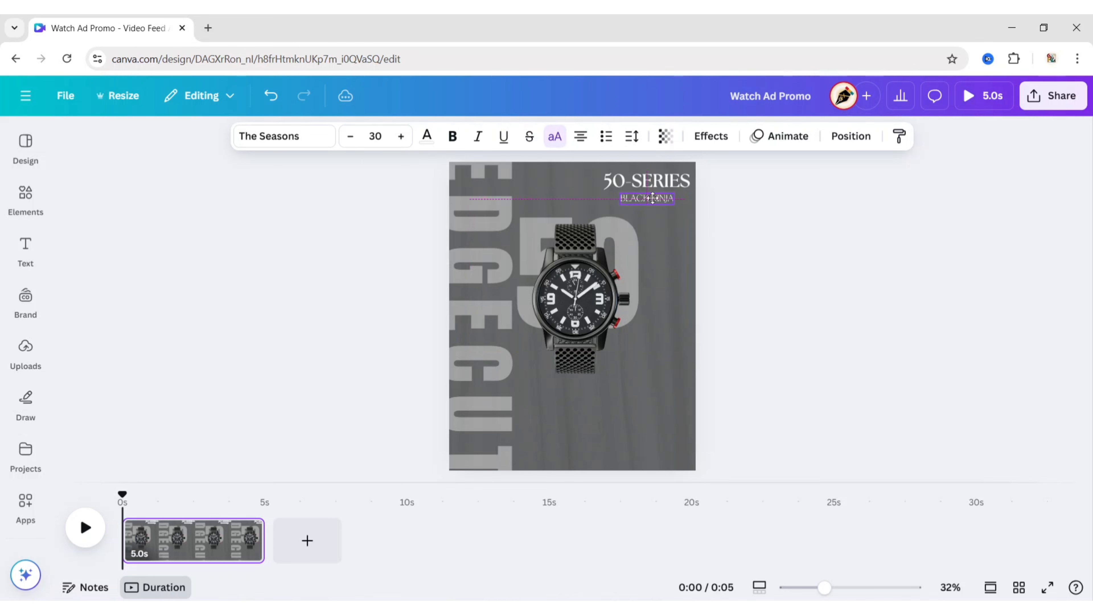
key(Escape)
click(656, 201)
key(Up)
key(Up)
key(Up)
key(Up)
key(Up)
key(Up)
key(Up)
key(Up)
key(Up)
key(Up)
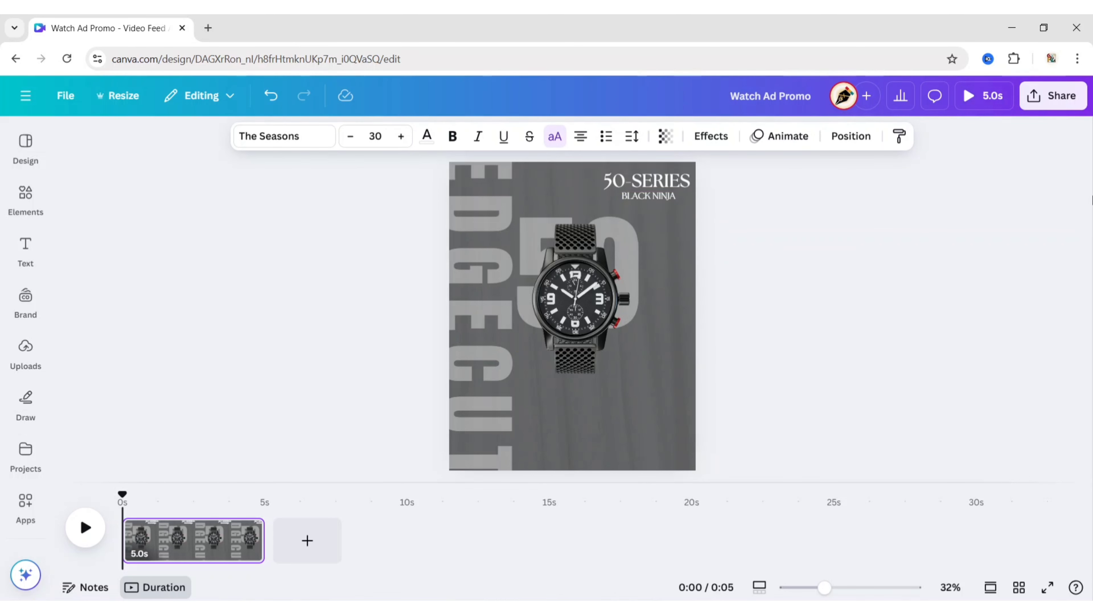
click(854, 283)
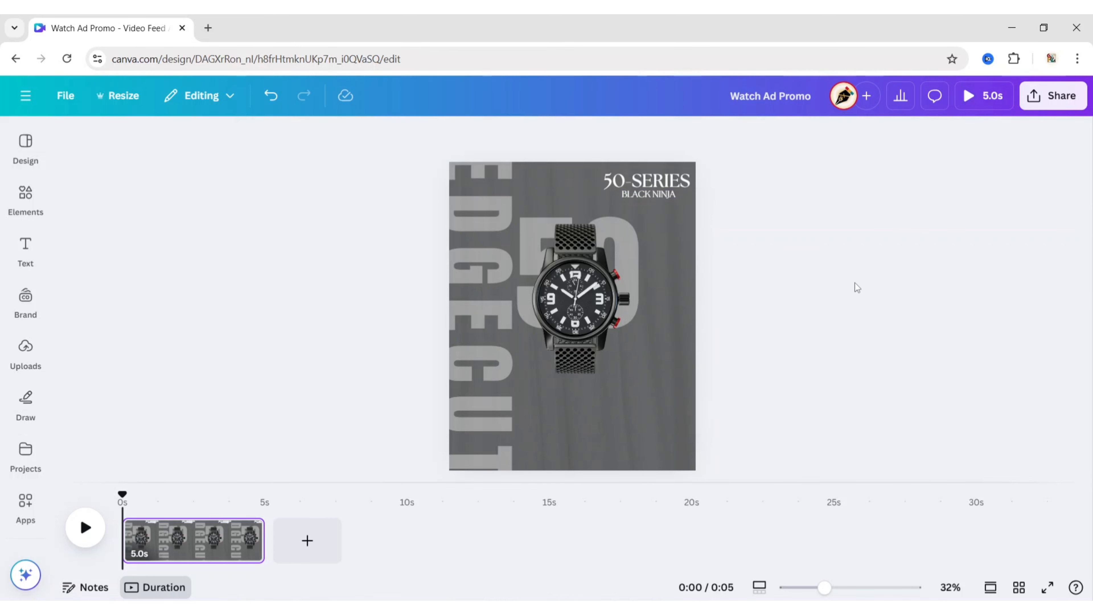
Duplicate the "50-SERIES" heading and place the copy just below the watch.
click(627, 184)
key(ctrl+d)
drag(629, 185, 574, 393)
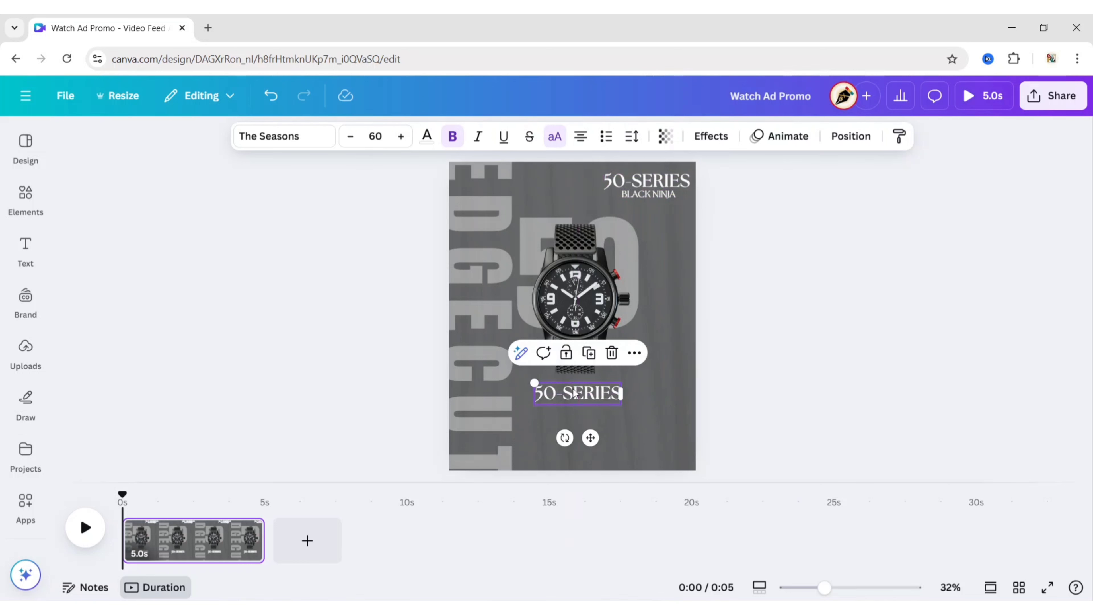
Replace the wording of the heading copy below the watch with "$449".
double_click(575, 393)
text($)
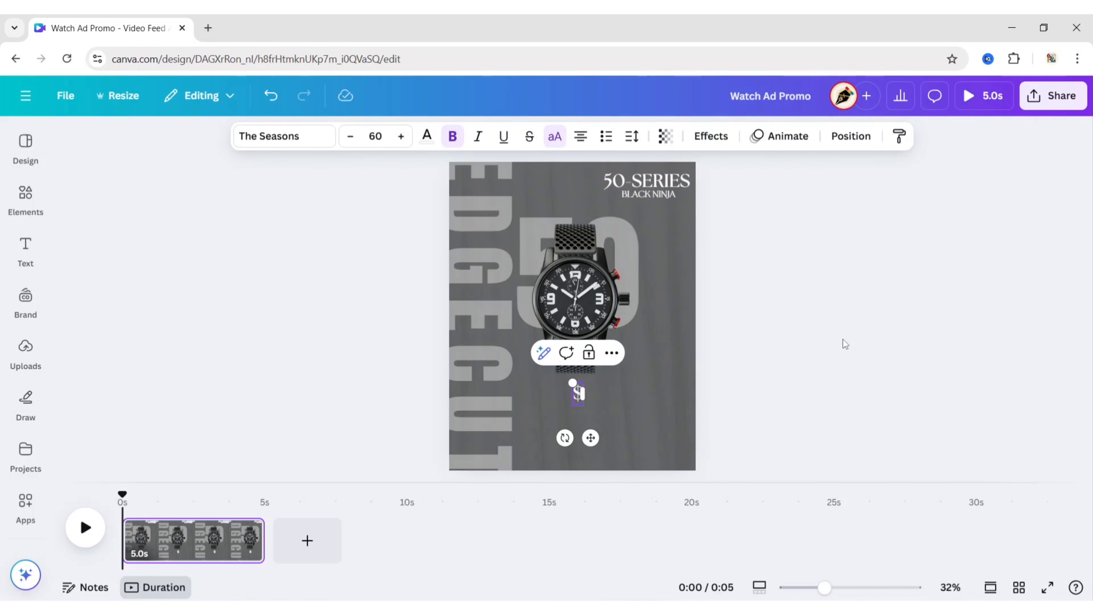
text(449)
click(783, 347)
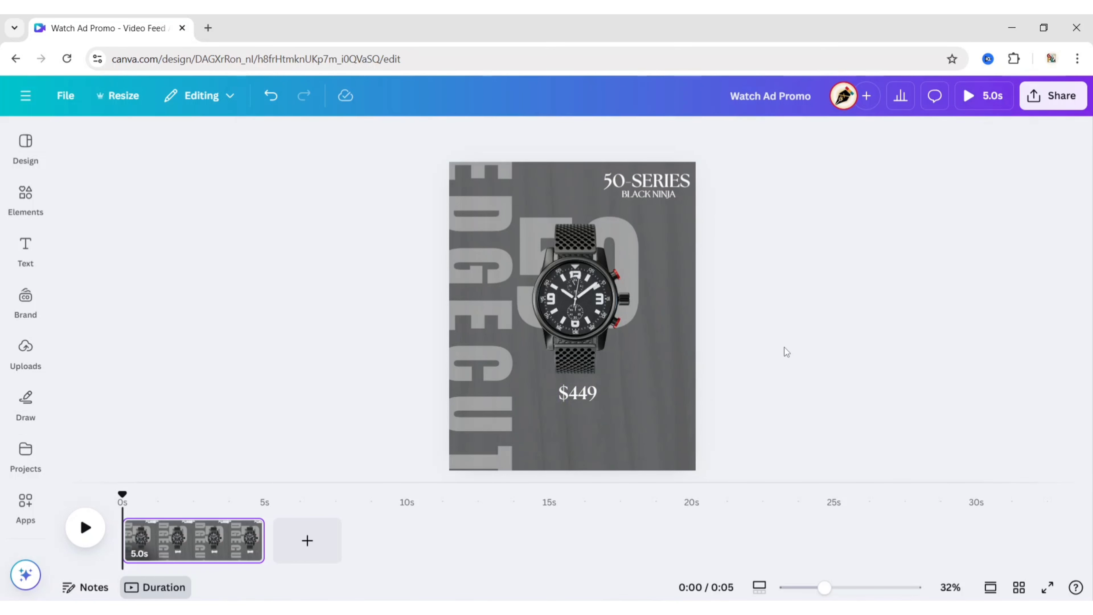
Search the elements library for "buy now" and browse the matching graphics.
click(25, 195)
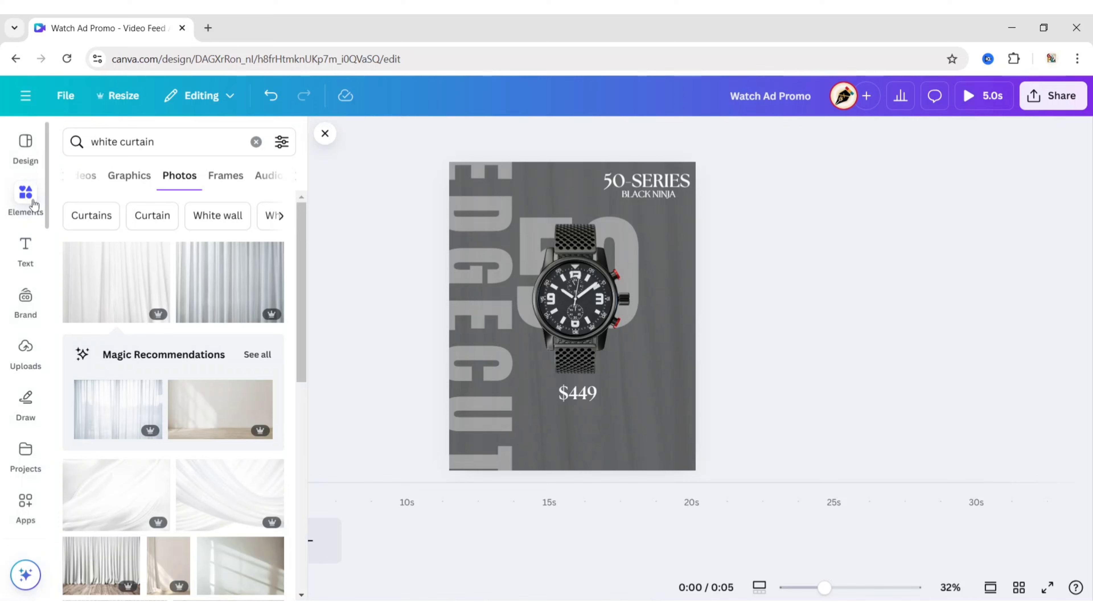
click(253, 142)
text(buy now)
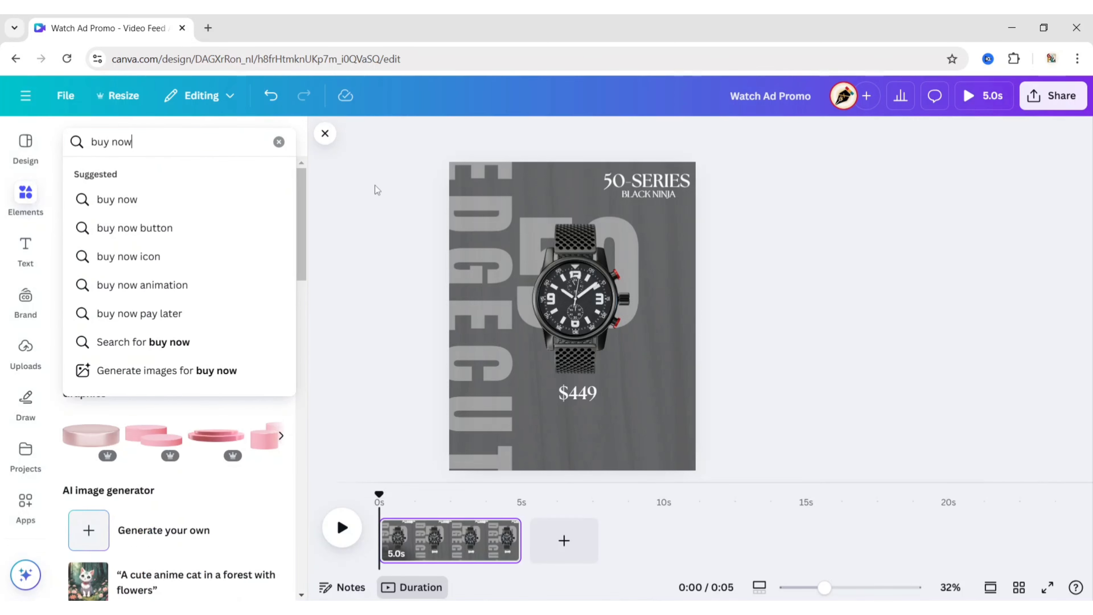
key(Return)
click(115, 177)
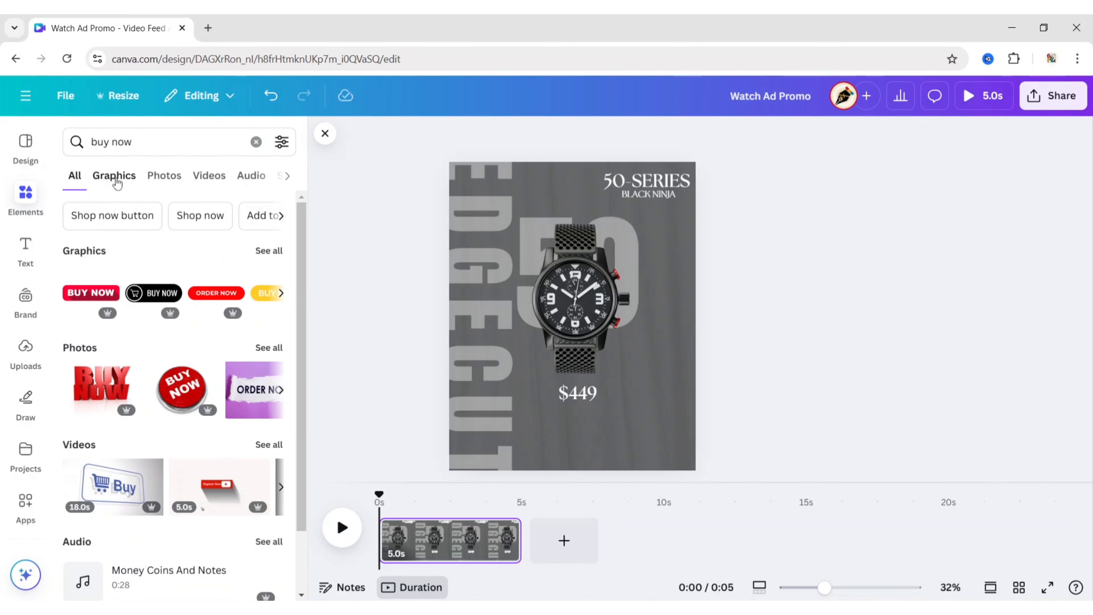
scroll(194, 310, down, 5)
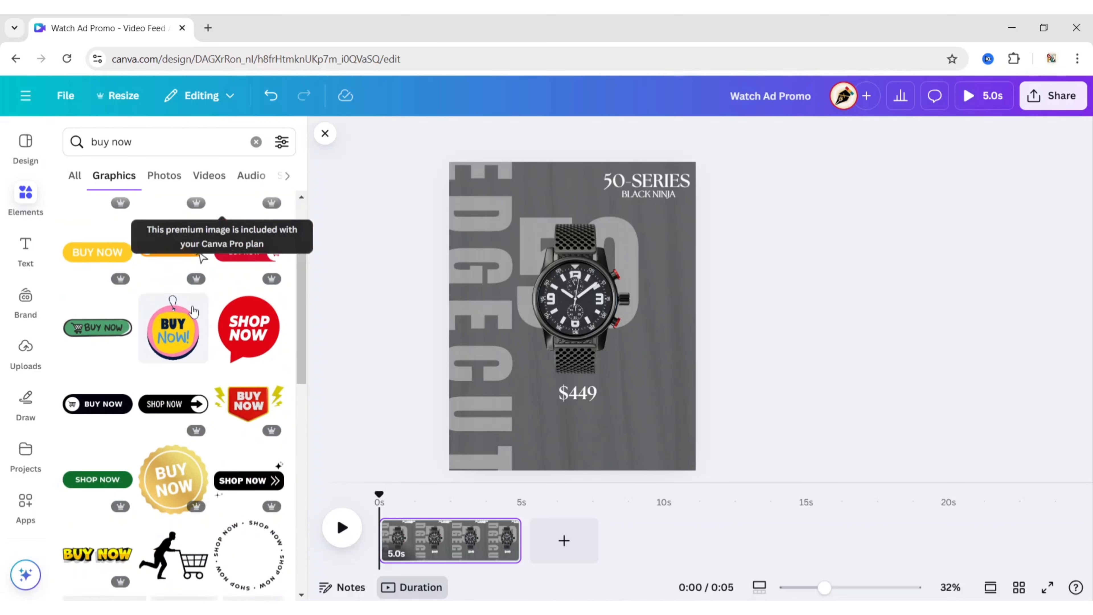
Add the black "SHOP NOW" graphic with double arrows and sparkles, and place it below the $449 price.
click(249, 341)
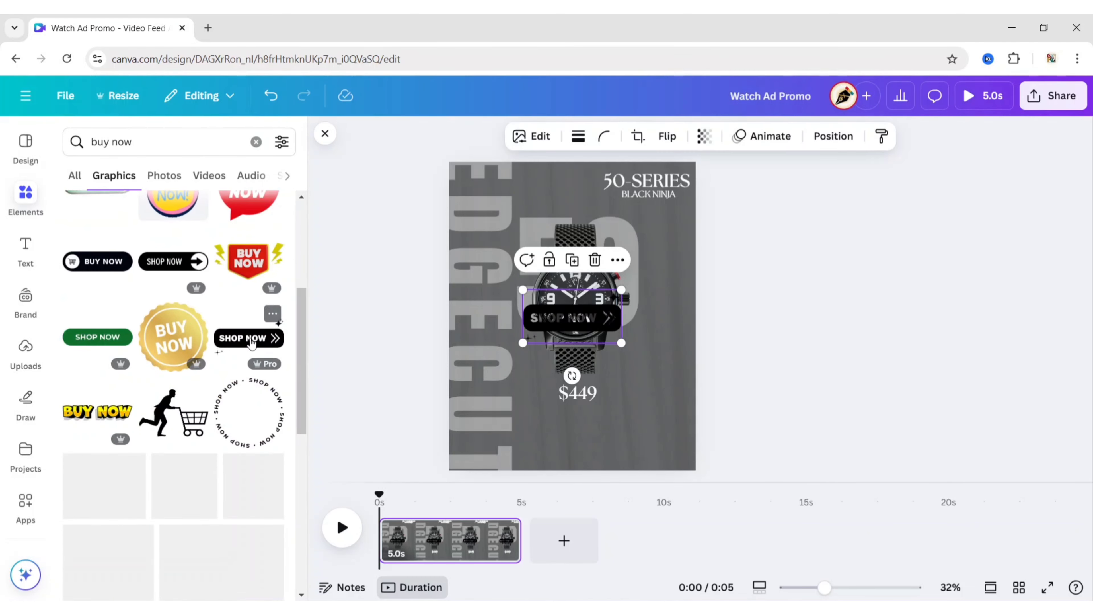
click(325, 134)
drag(574, 323, 579, 418)
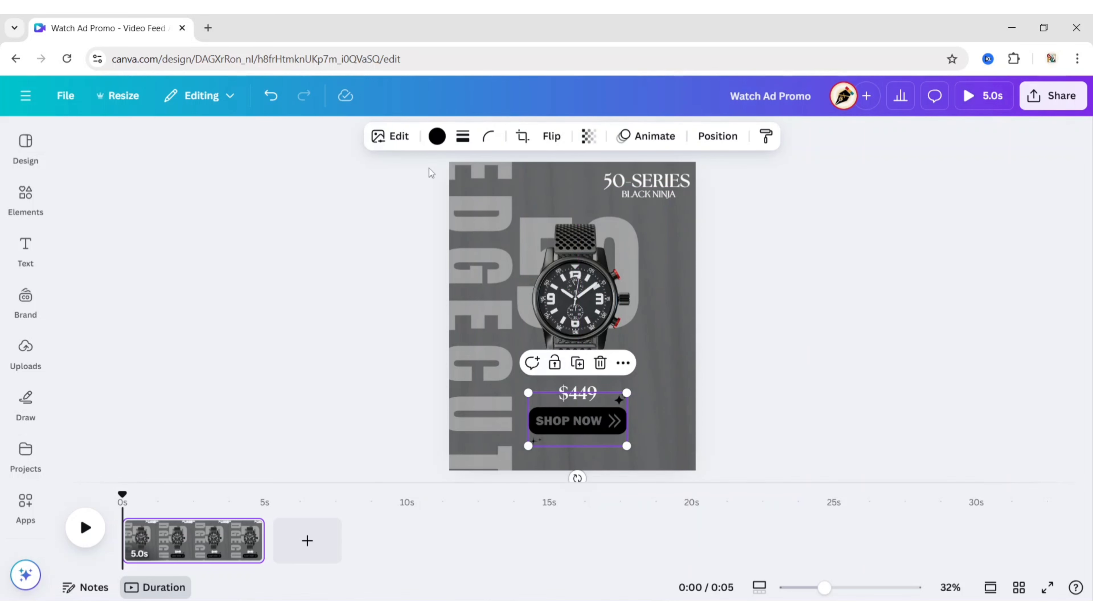
Recolour the "SHOP NOW" graphic to white #fdfdfd.
click(437, 136)
click(192, 249)
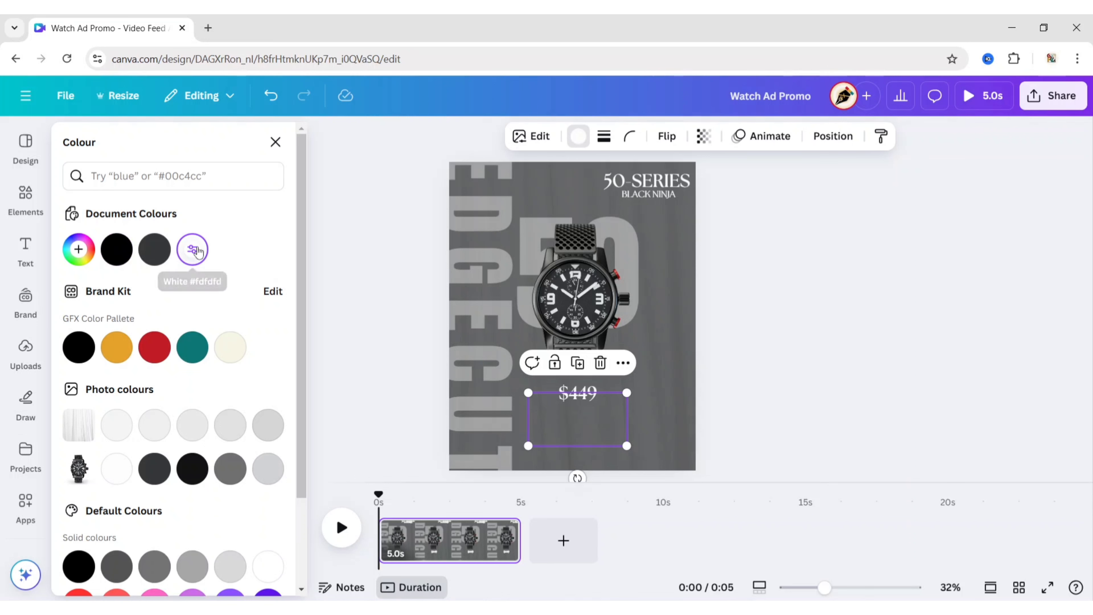
click(344, 226)
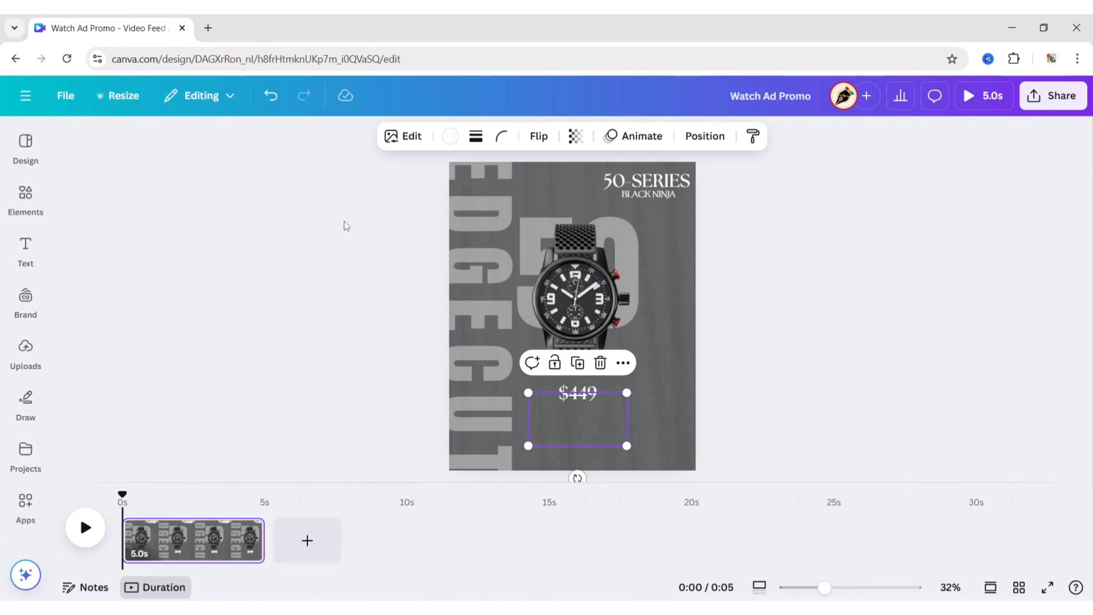
click(804, 374)
click(593, 418)
click(828, 385)
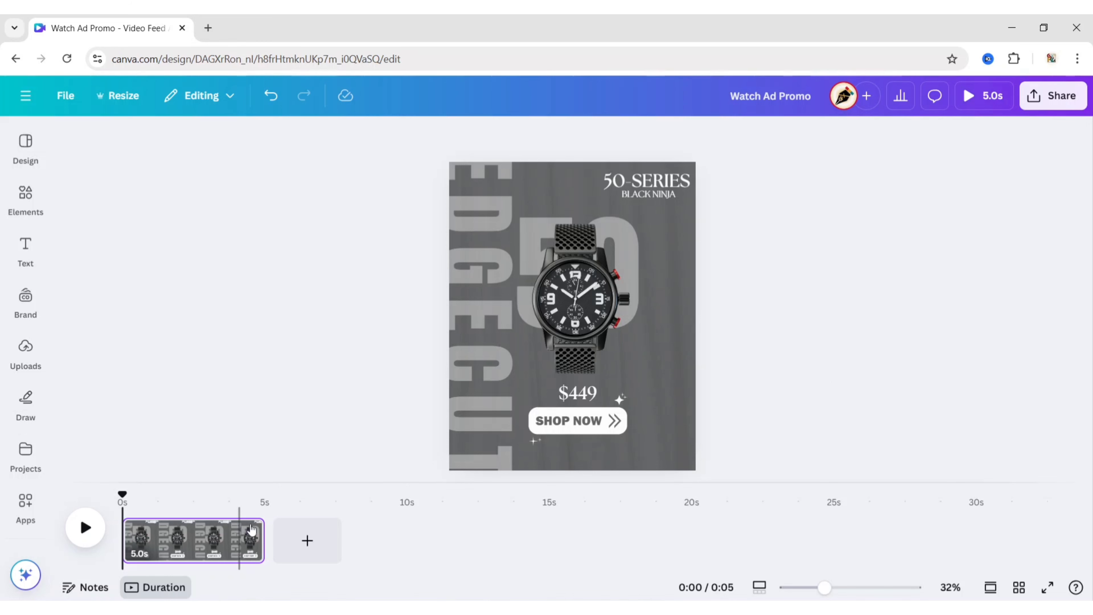
Duplicate the finished black watch page in the timeline.
click(244, 531)
right_click(244, 531)
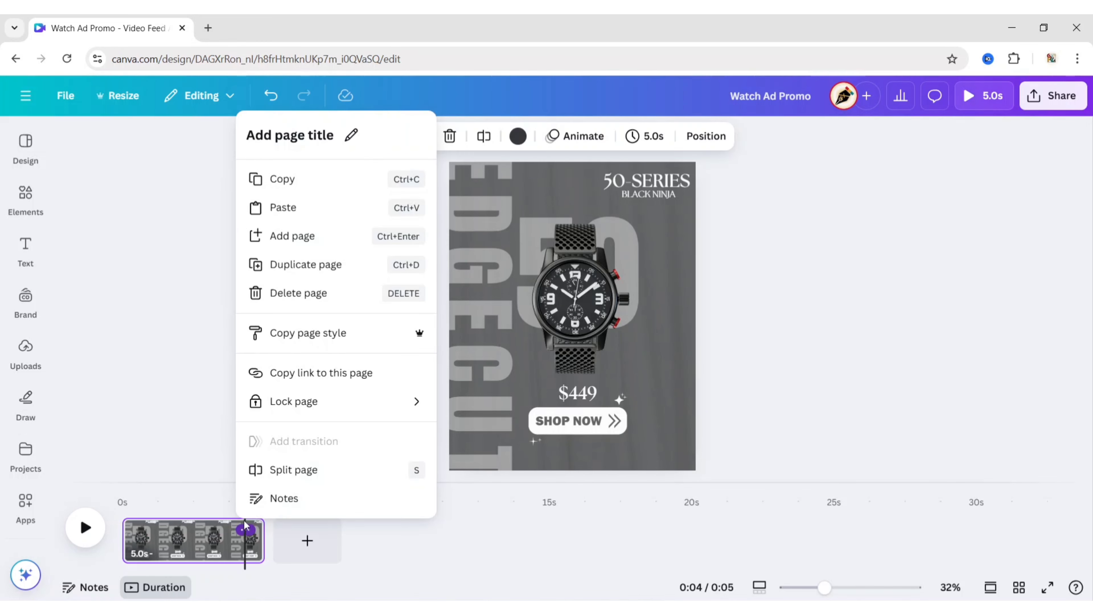
click(305, 265)
click(335, 491)
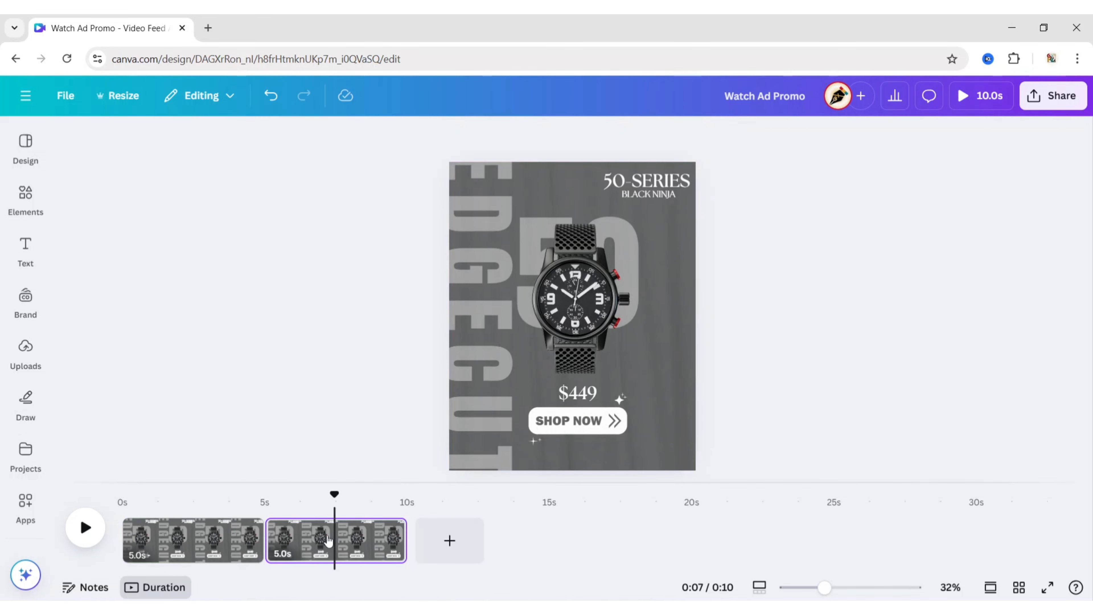
Add the gold watch photo from the recently used photos to the second page and remove its background.
click(327, 540)
scroll(26, 387, down, 3)
click(26, 421)
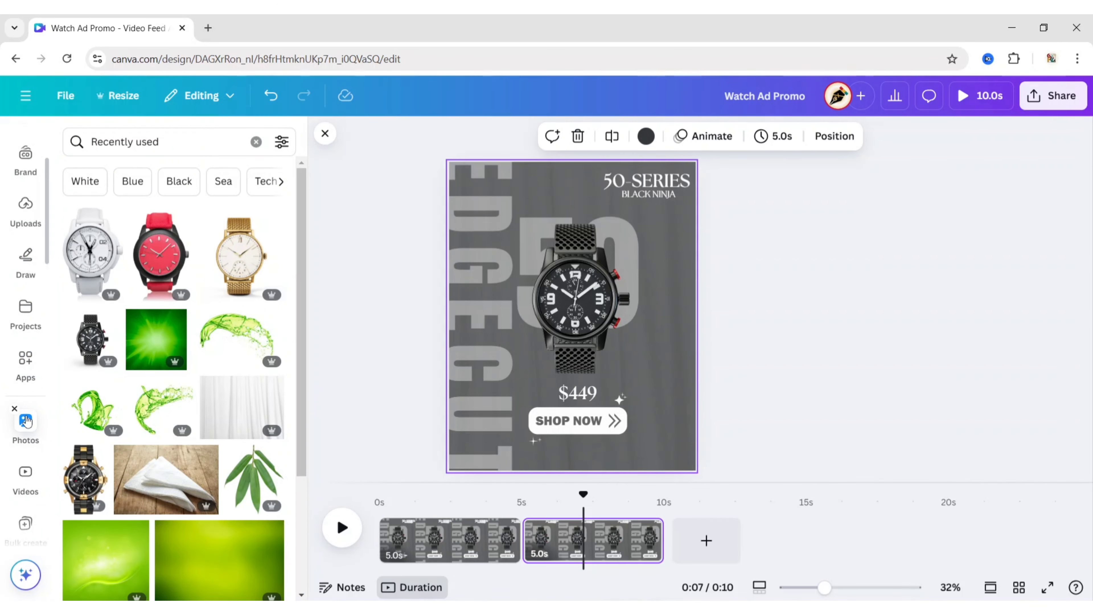
click(236, 270)
click(325, 134)
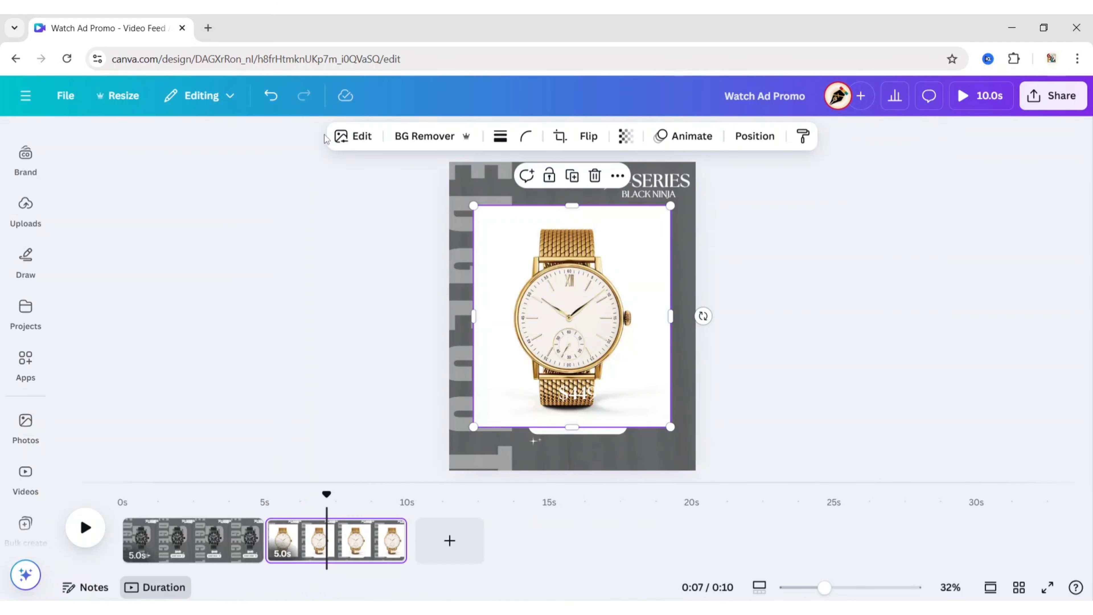
click(424, 136)
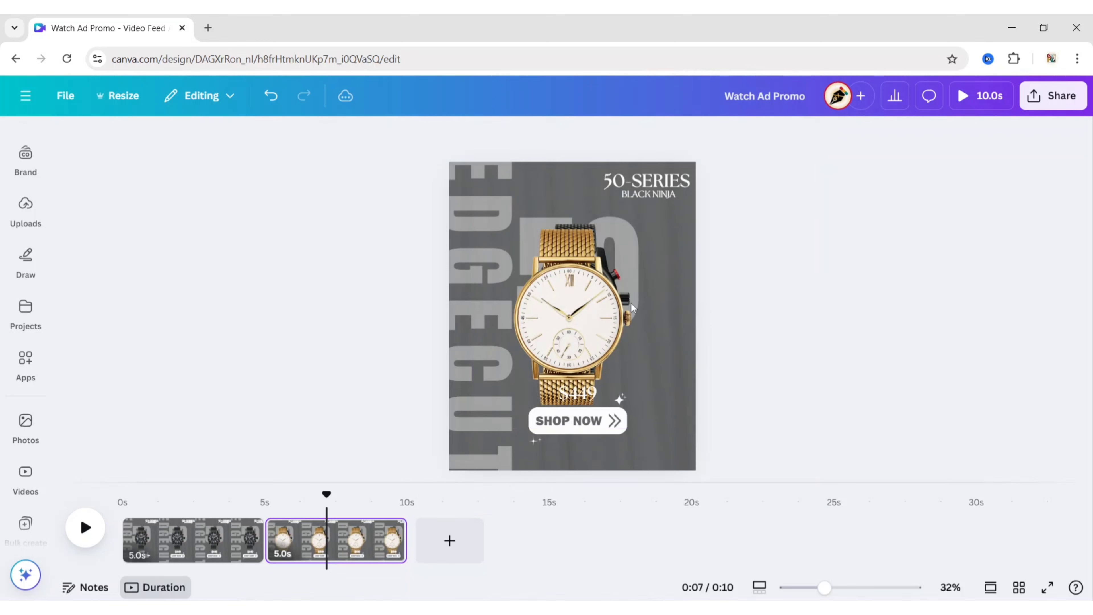
Scale down the gold watch and position it over the black watch on the second page.
drag(569, 311, 583, 305)
drag(685, 197, 667, 254)
drag(558, 313, 562, 274)
drag(656, 383, 663, 390)
drag(586, 286, 591, 291)
Delete the black watch layer from behind the gold watch on the second page.
click(763, 140)
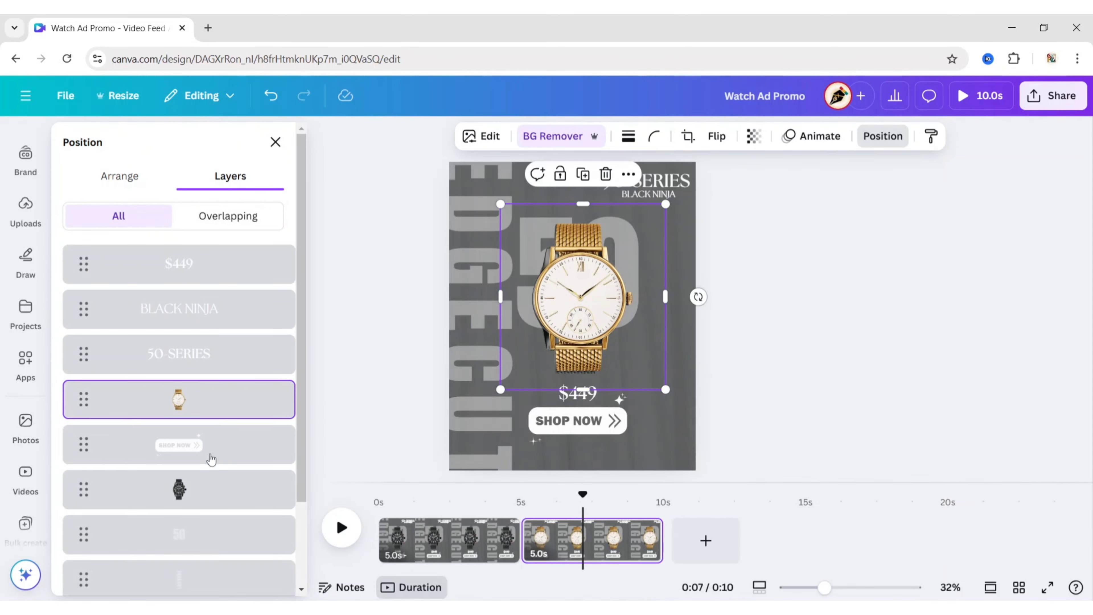
click(207, 494)
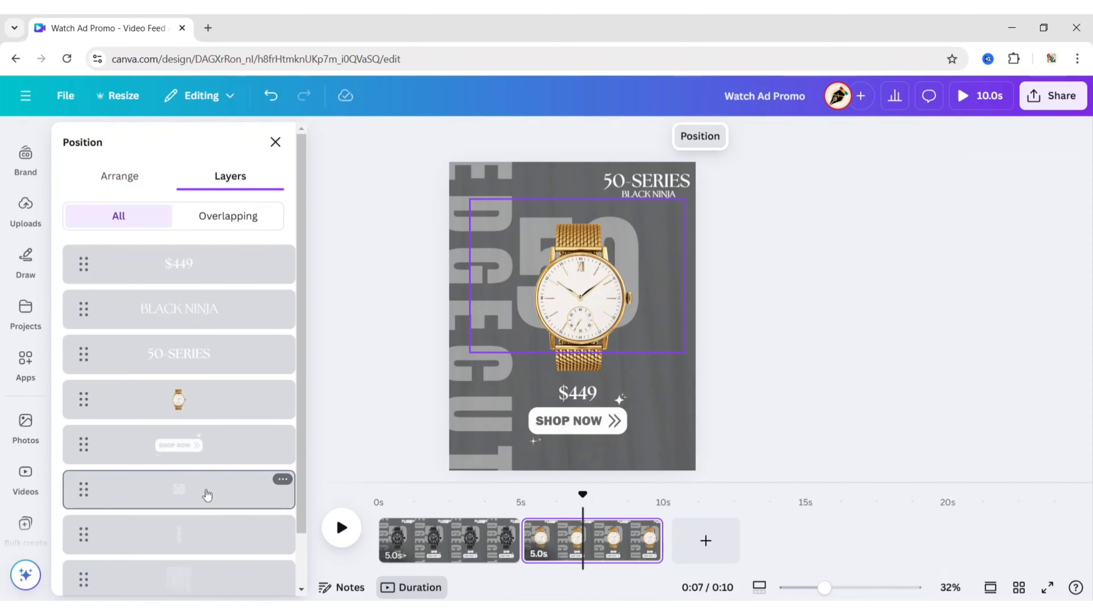
click(790, 302)
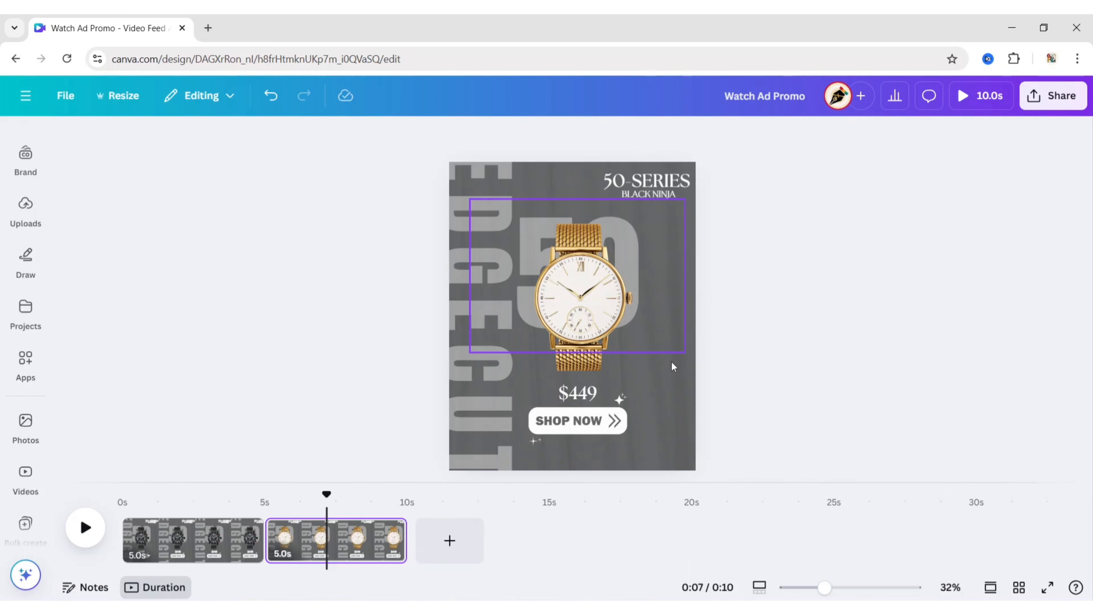
Recolour the second page's background beneath the texture layer with gold-brown #B17A2F sampled from the gold watch.
click(664, 431)
click(755, 136)
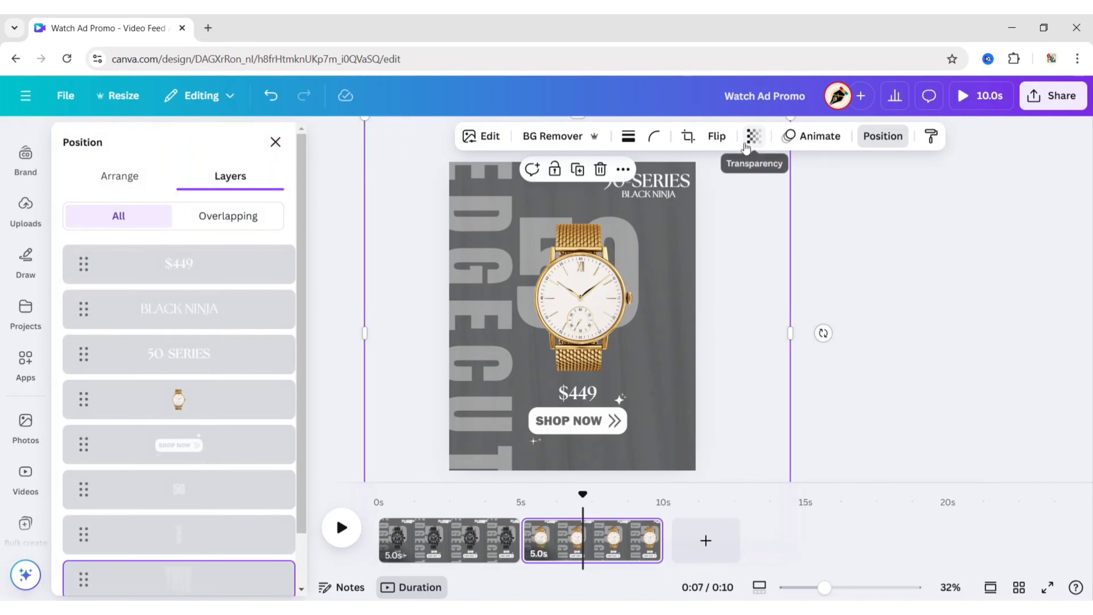
scroll(172, 474, down, 2)
click(156, 569)
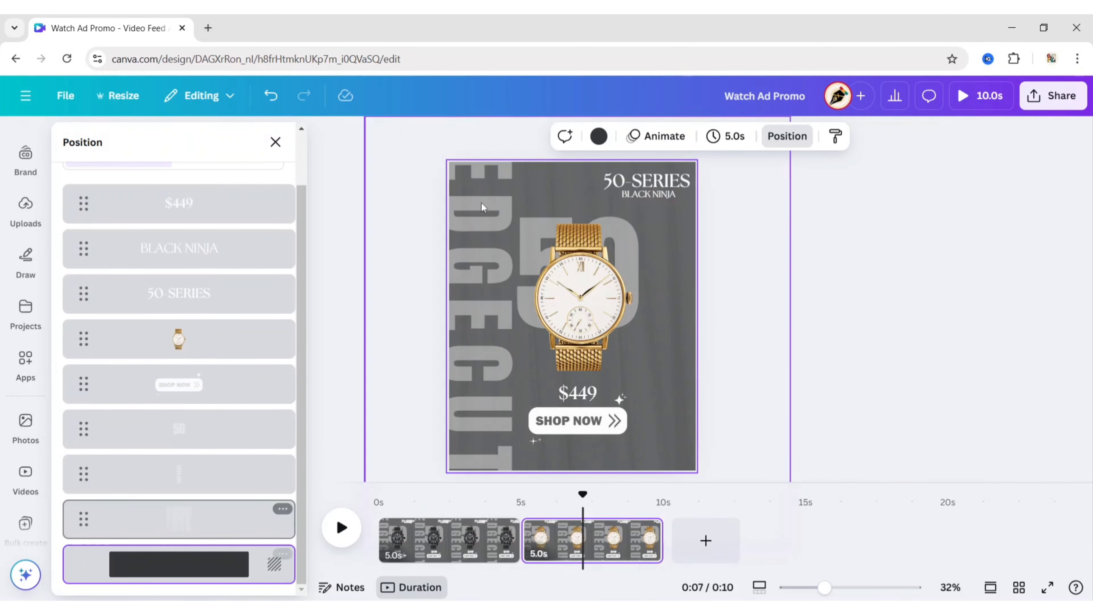
click(598, 136)
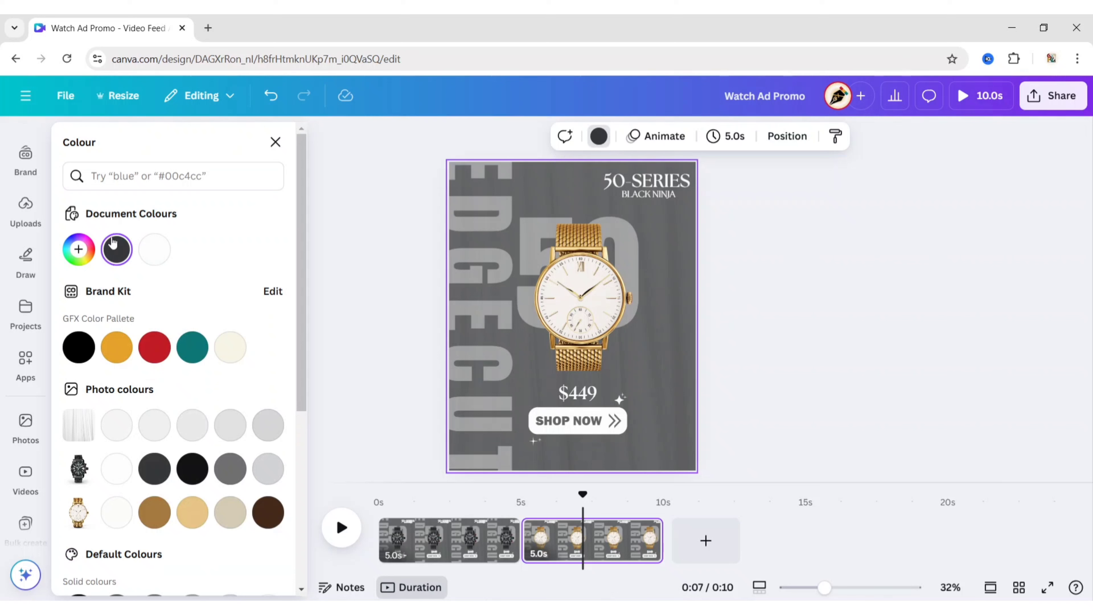
click(79, 249)
click(258, 430)
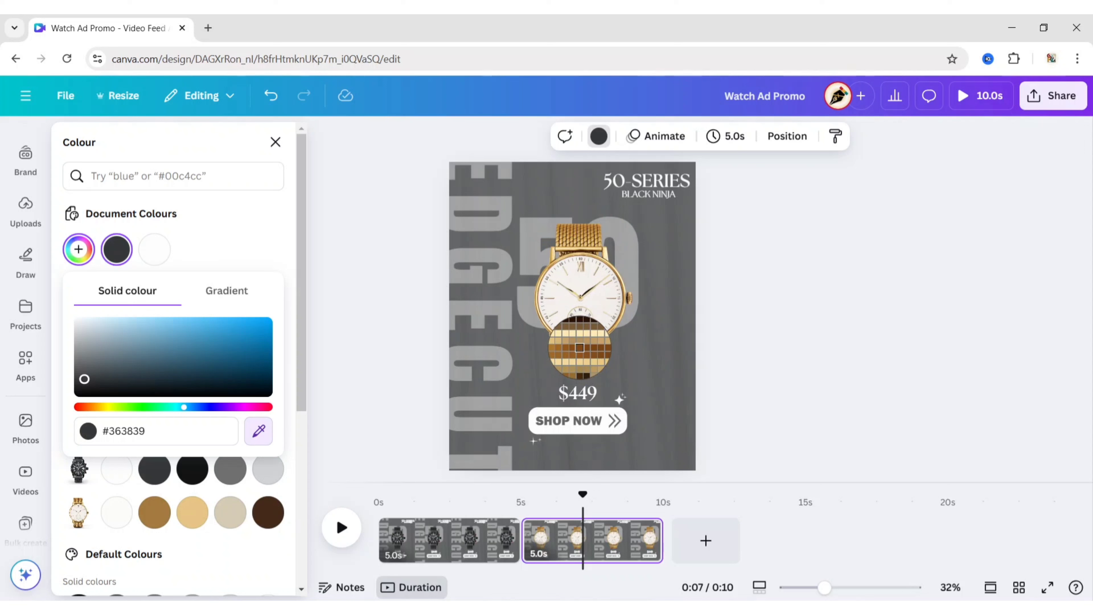
click(579, 348)
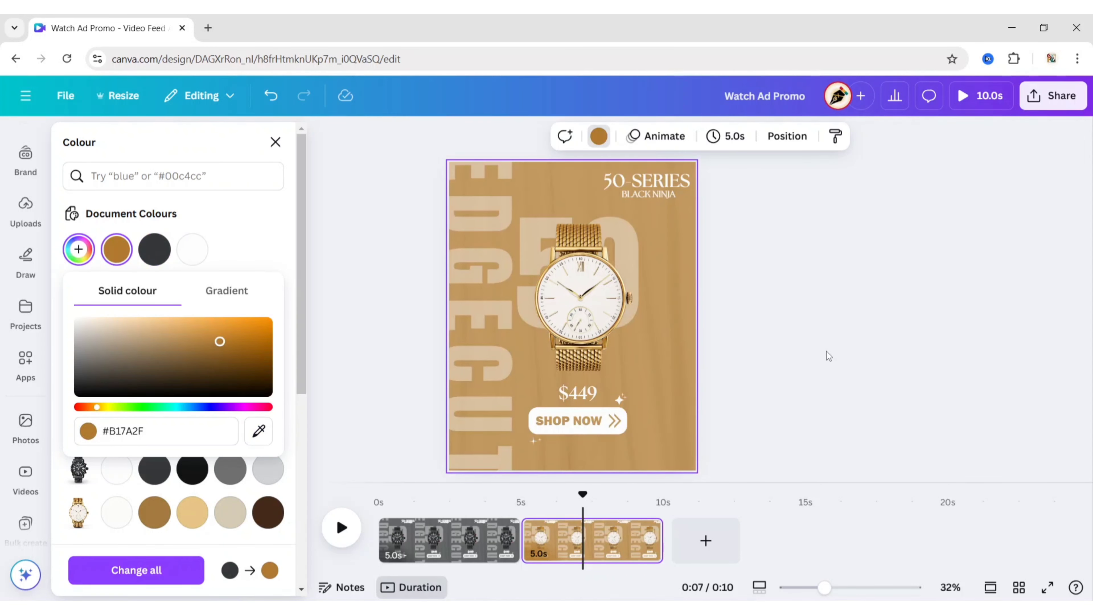
click(766, 355)
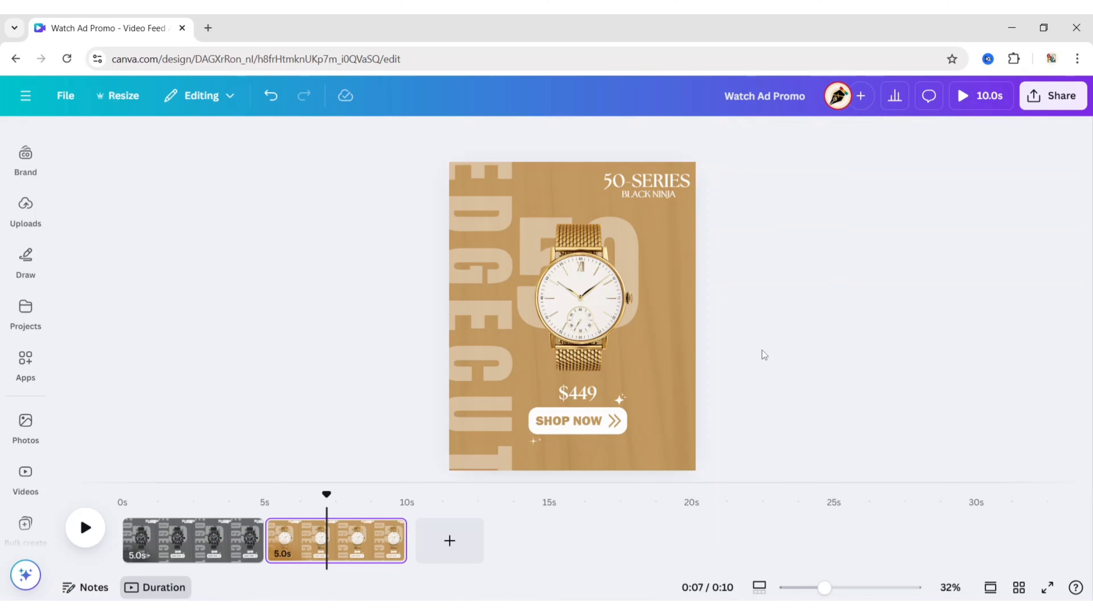
Replace the subtitle under 50-SERIES on the second page with GOLDEN RATIO.
double_click(647, 195)
text(GO)
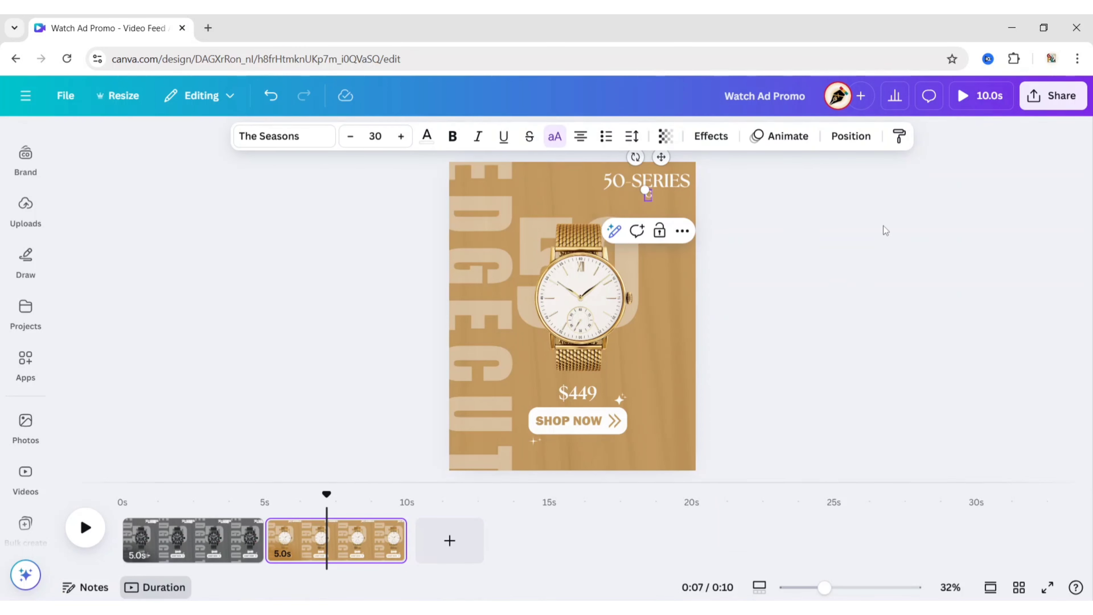
text(LDEN RATIO)
click(784, 273)
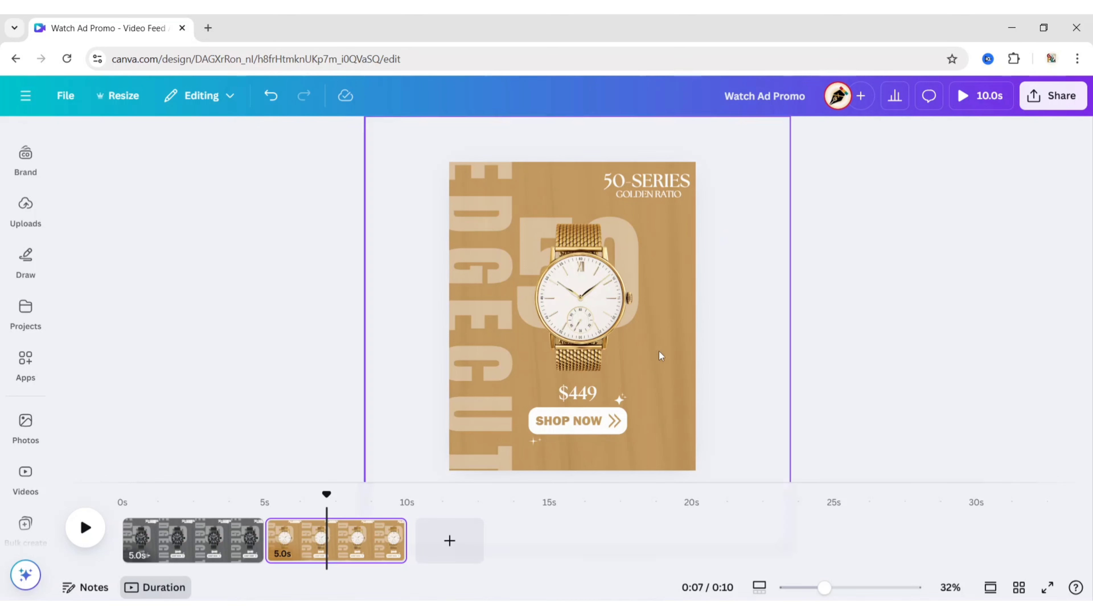
Change the price on the gold watch page to $699.
double_click(574, 393)
key(BackSpace)
text($)
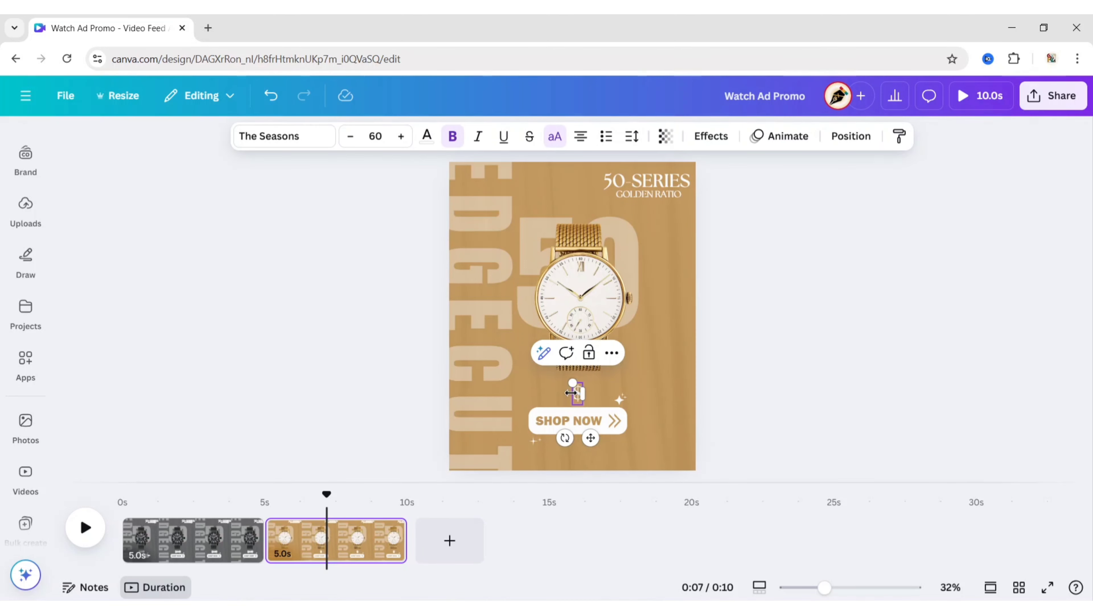
text(699)
click(760, 350)
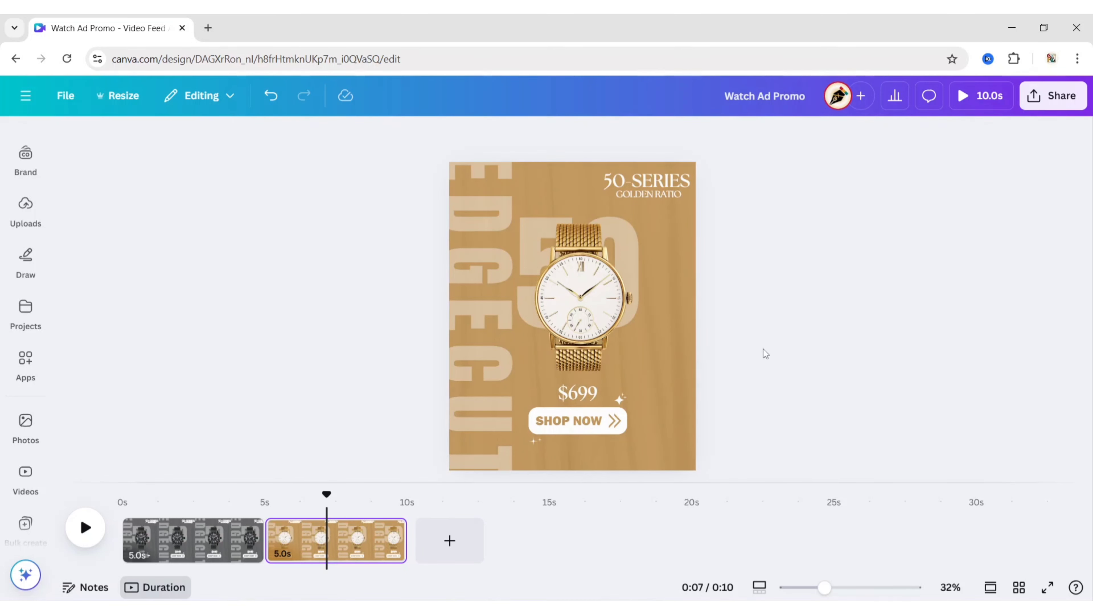
Duplicate the gold watch page and add the white watch from the recently used photos to the new third page.
click(387, 529)
click(450, 239)
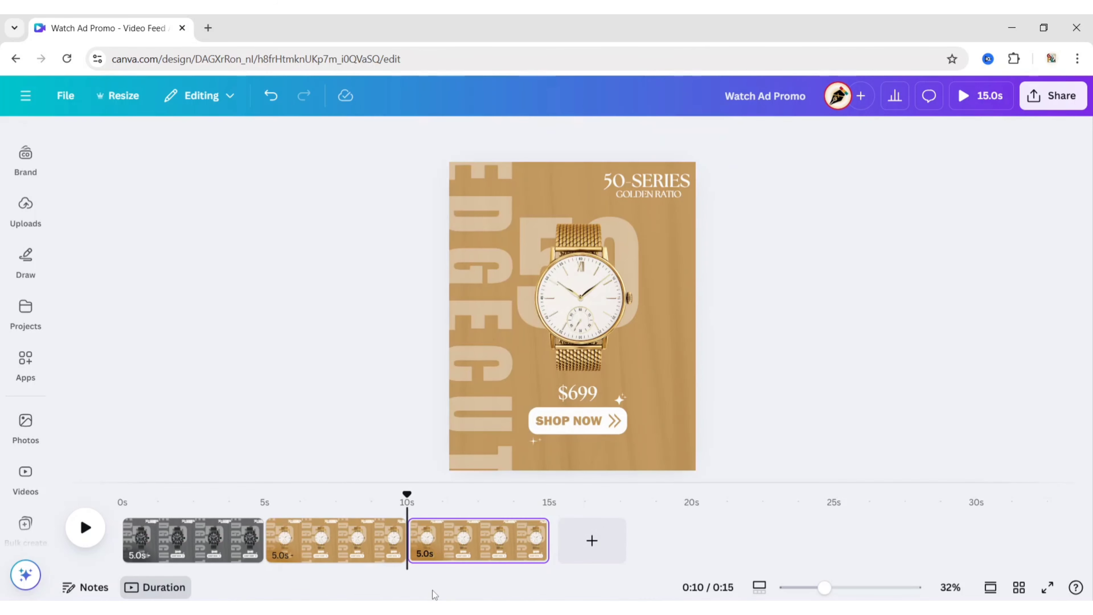
click(25, 422)
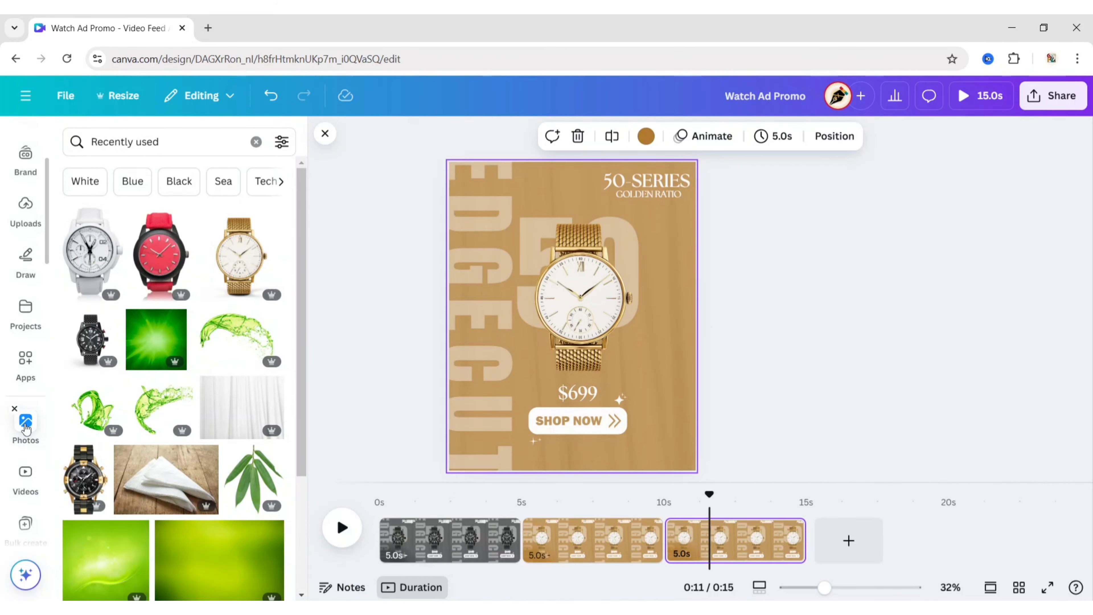
click(91, 252)
click(325, 134)
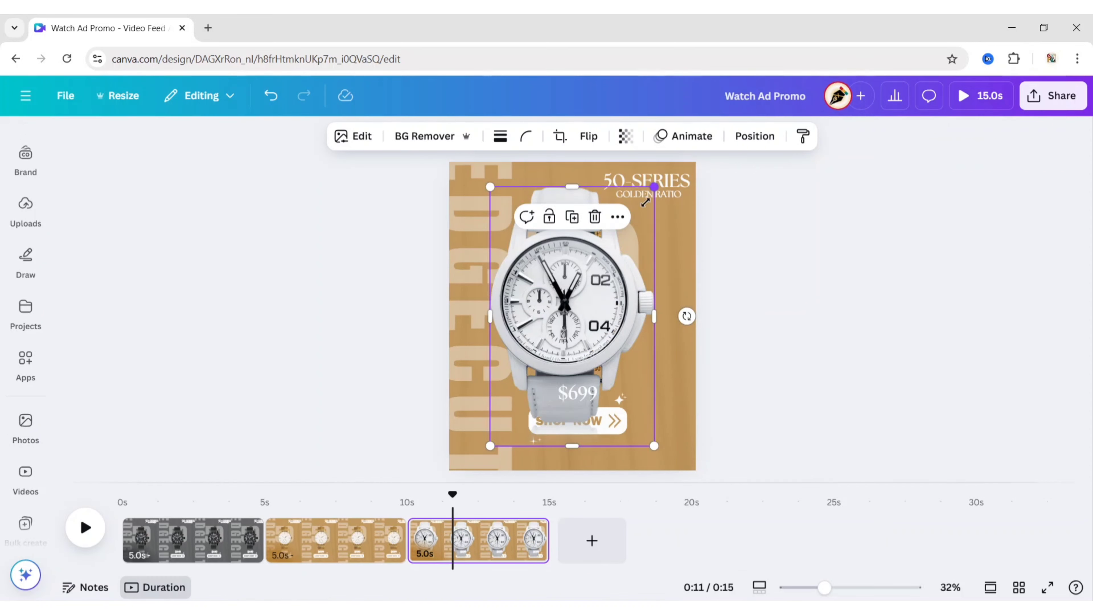
Scale down the white watch and position it over the gold watch on the third page.
drag(654, 186, 590, 288)
drag(557, 329, 601, 260)
drag(634, 376, 641, 389)
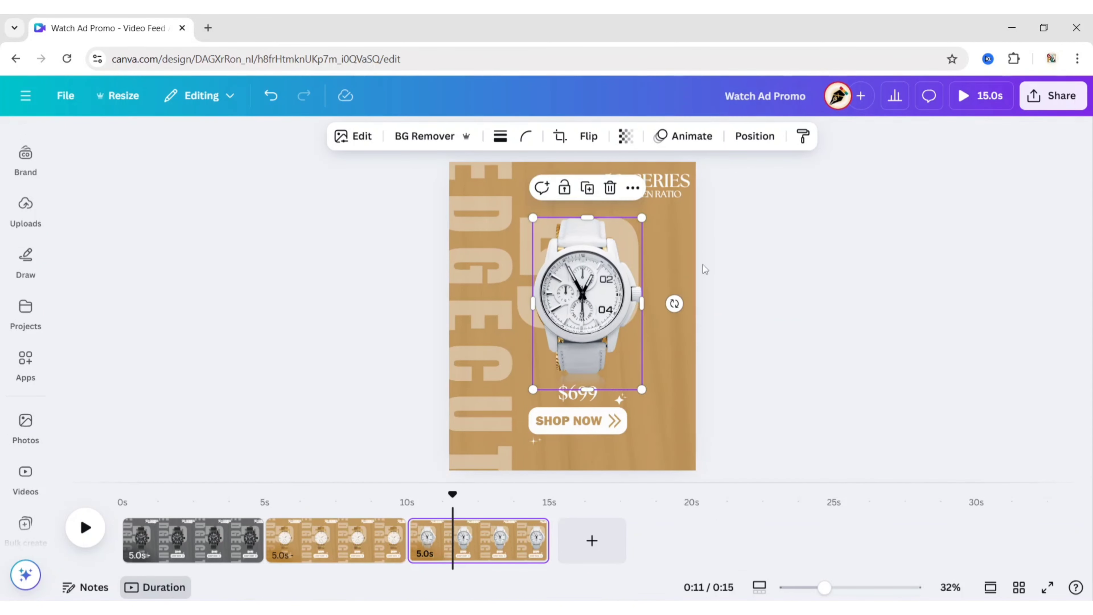
Delete the gold watch layer from behind the white watch on the third page.
click(754, 136)
click(246, 447)
key(Delete)
click(276, 142)
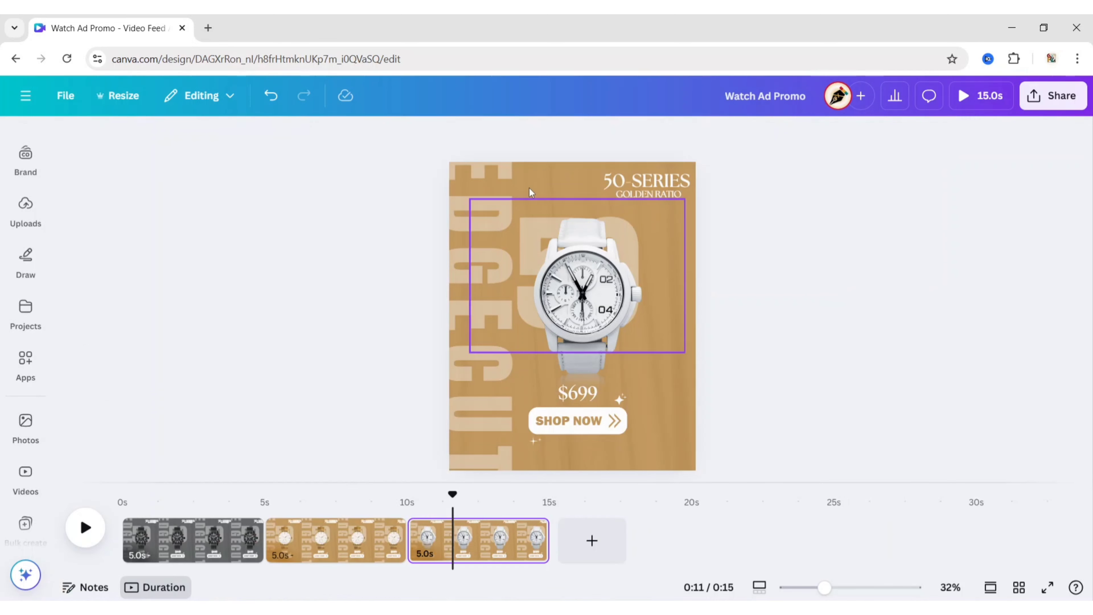
Recolour the third page's background to grey #878D93, starting from the slate grey of the watch photo's colours.
click(530, 193)
click(754, 136)
scroll(172, 388, down, 5)
click(152, 575)
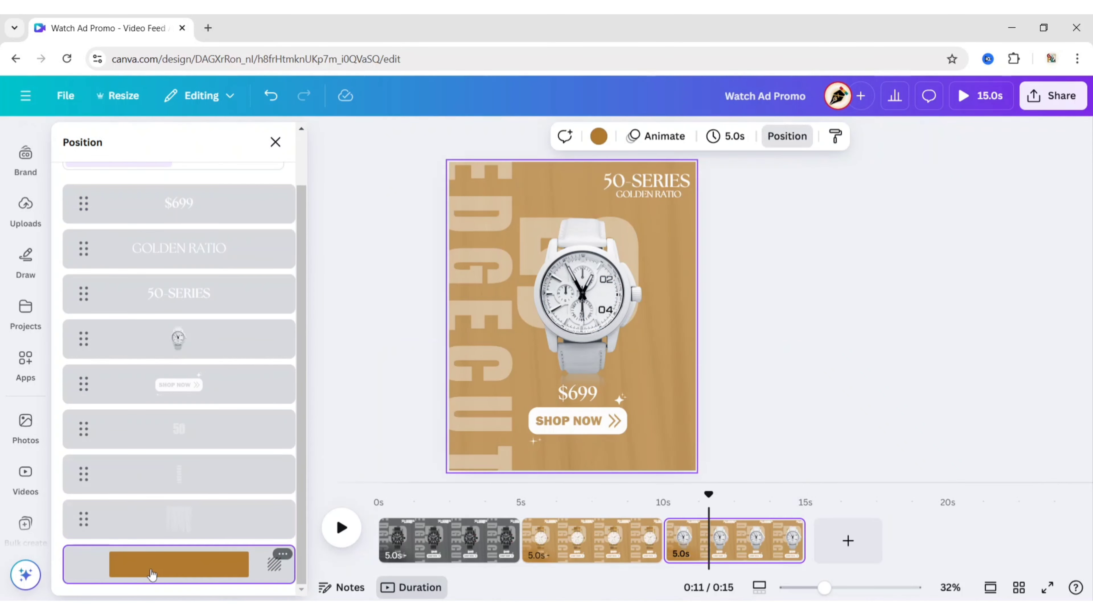
click(598, 136)
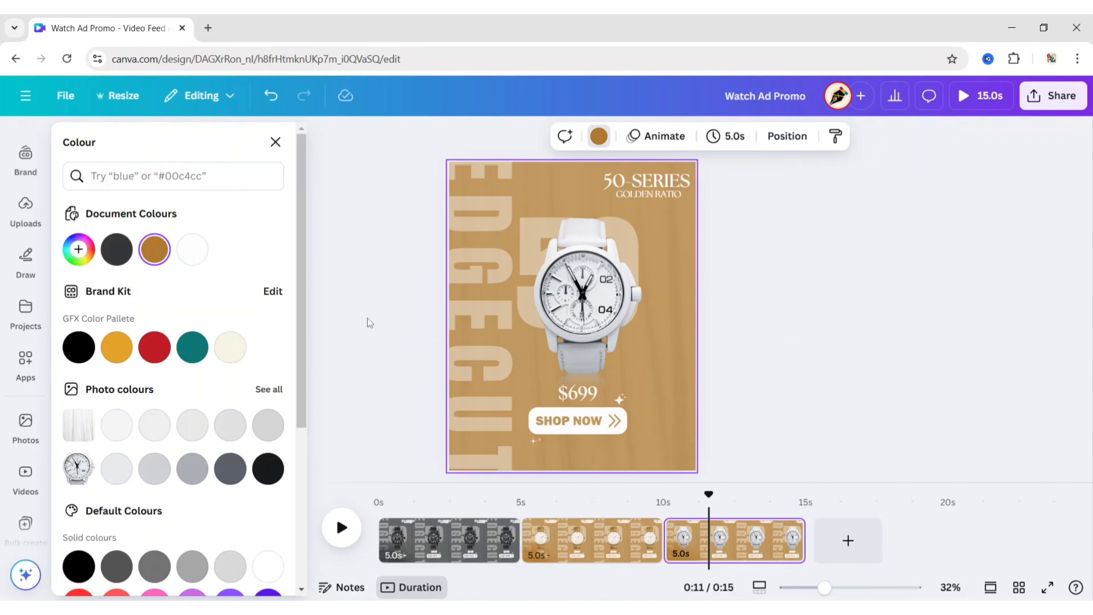
click(197, 474)
click(228, 473)
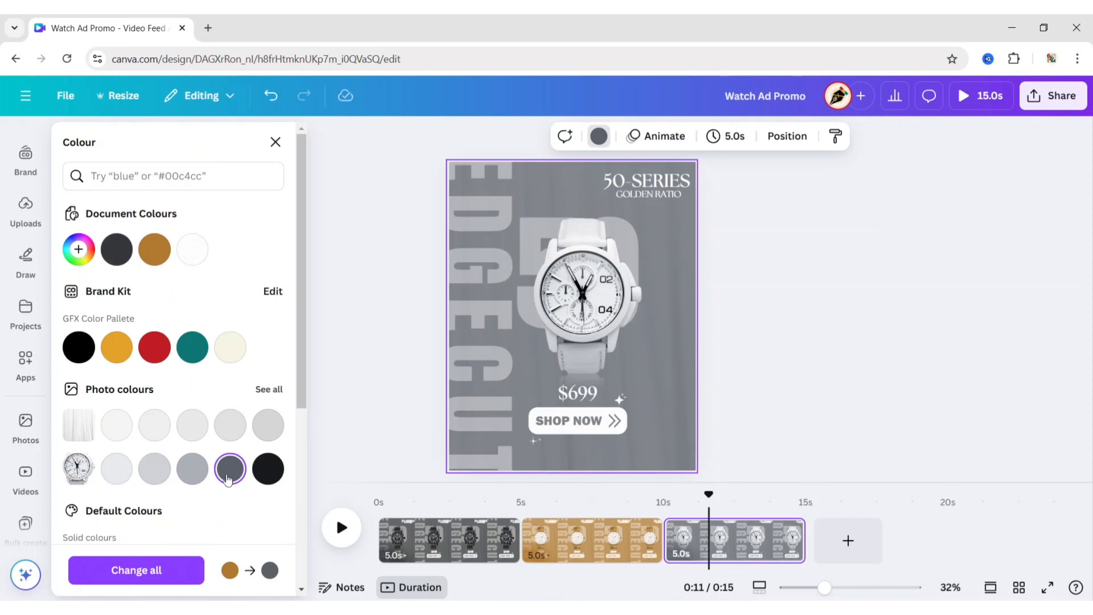
click(79, 252)
drag(101, 363, 90, 351)
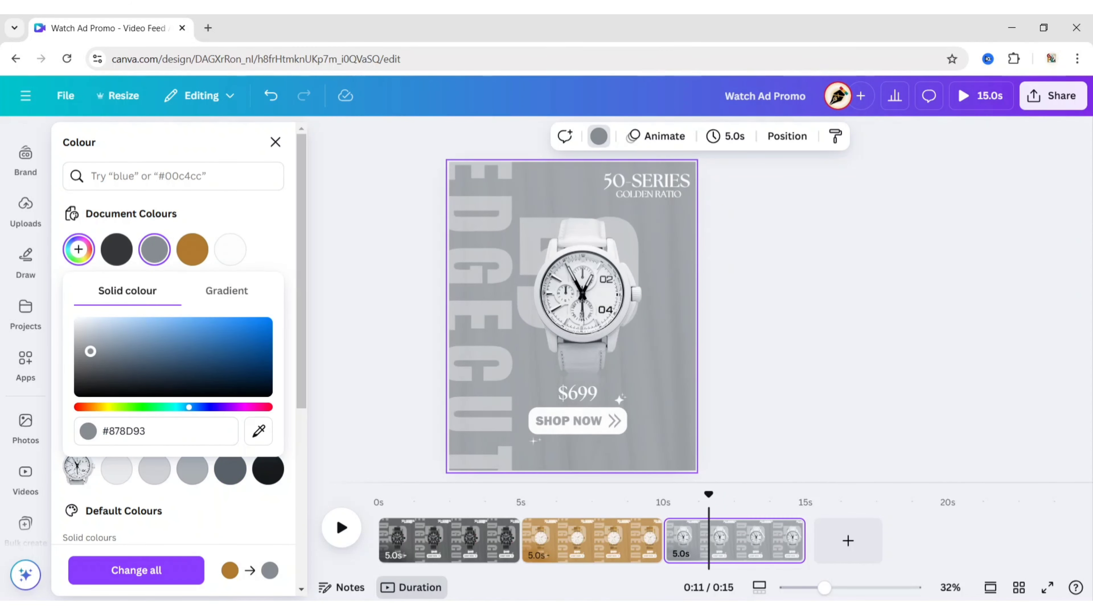
click(276, 142)
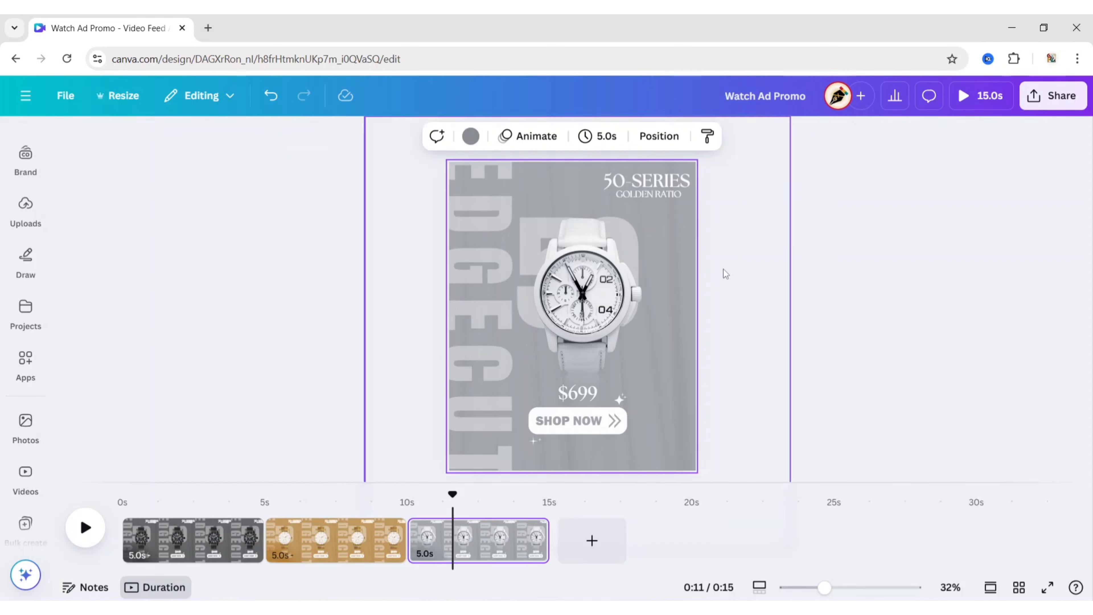
click(784, 274)
Crop the bottom edge of the white watch photo up to the end of the strap.
click(620, 384)
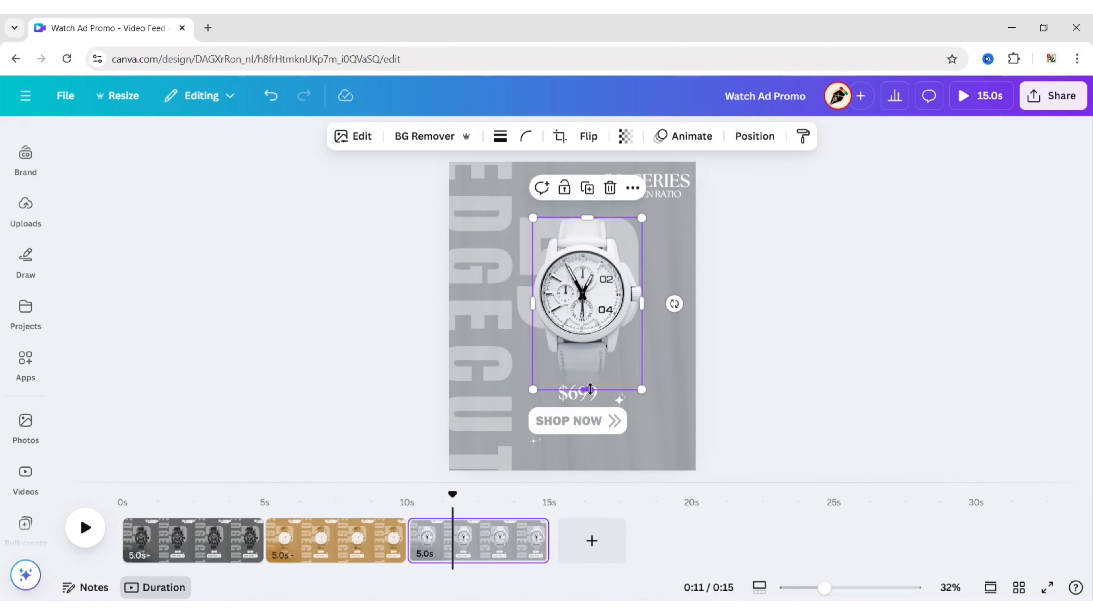
drag(590, 389, 586, 373)
click(793, 373)
Change the third page's subtitle to GREY DUST and its price to $569.
double_click(648, 194)
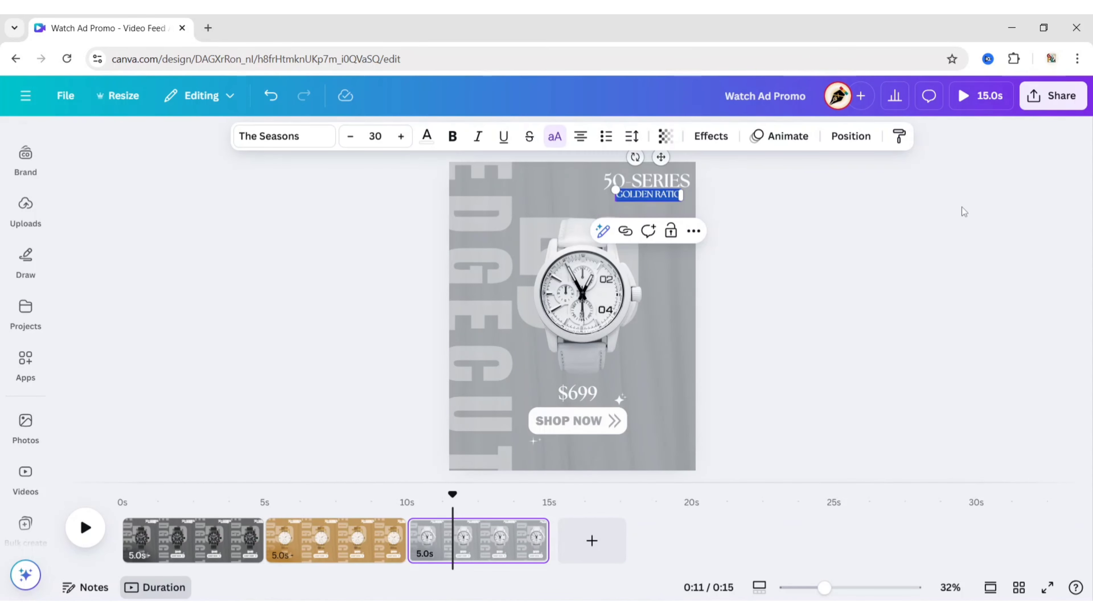
text(GREY DUST)
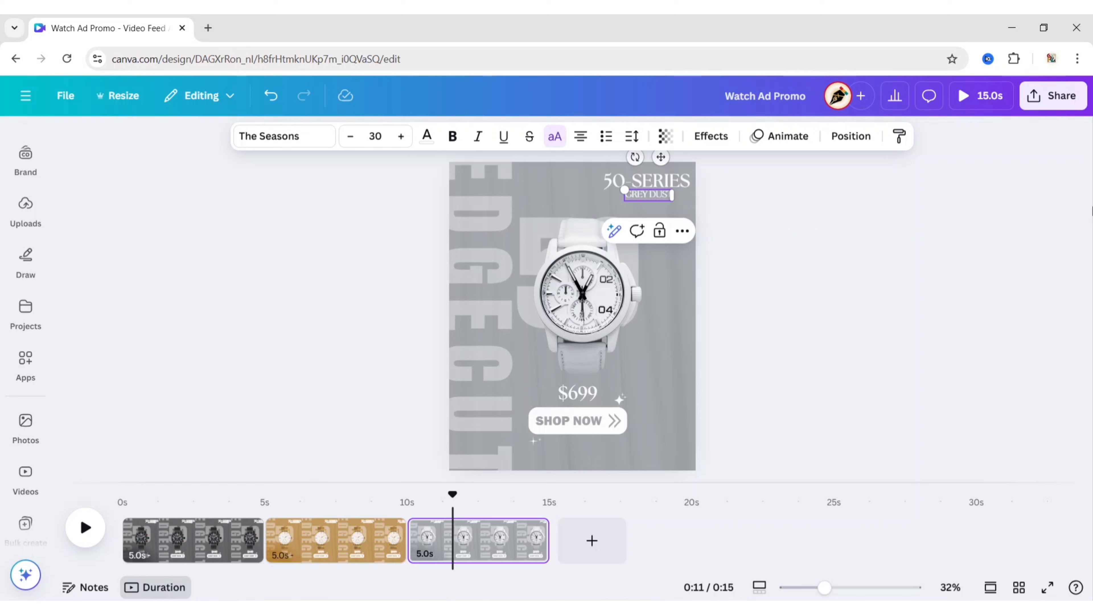
click(783, 298)
double_click(580, 397)
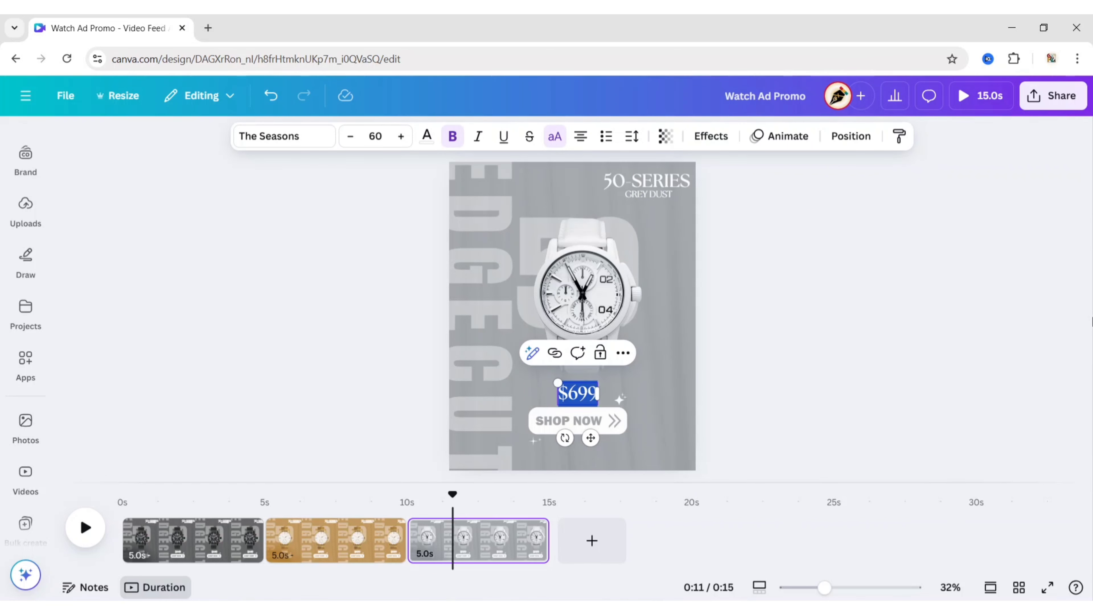
text($569)
click(790, 291)
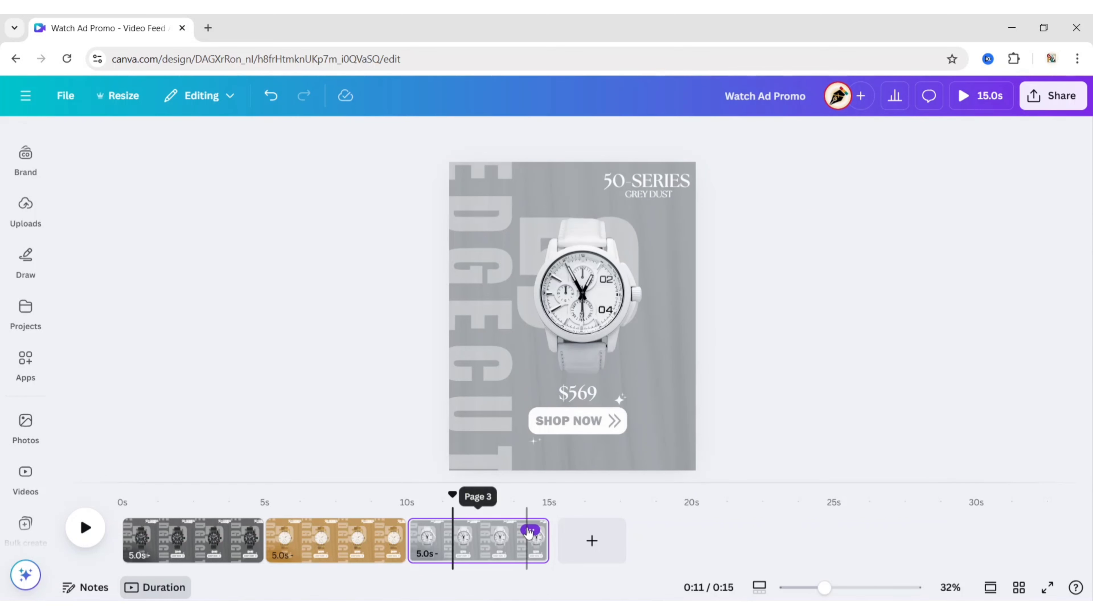
Duplicate the grey watch page and add the red watch from the recently used photos to the new fourth page.
click(530, 531)
click(586, 237)
click(27, 426)
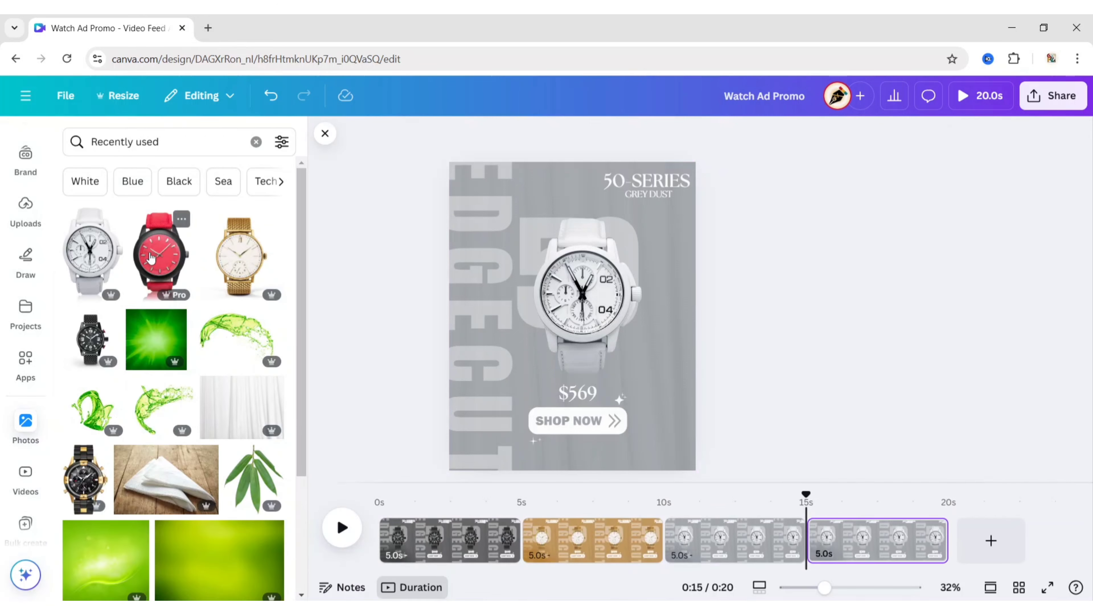
click(150, 258)
click(325, 133)
Crop the bottom of the red watch photo, and scale it down to cover the white watch on the fourth page.
drag(574, 446, 573, 412)
click(723, 393)
click(562, 316)
drag(659, 186, 604, 259)
drag(515, 342, 557, 289)
drag(646, 360, 654, 372)
drag(575, 301, 564, 301)
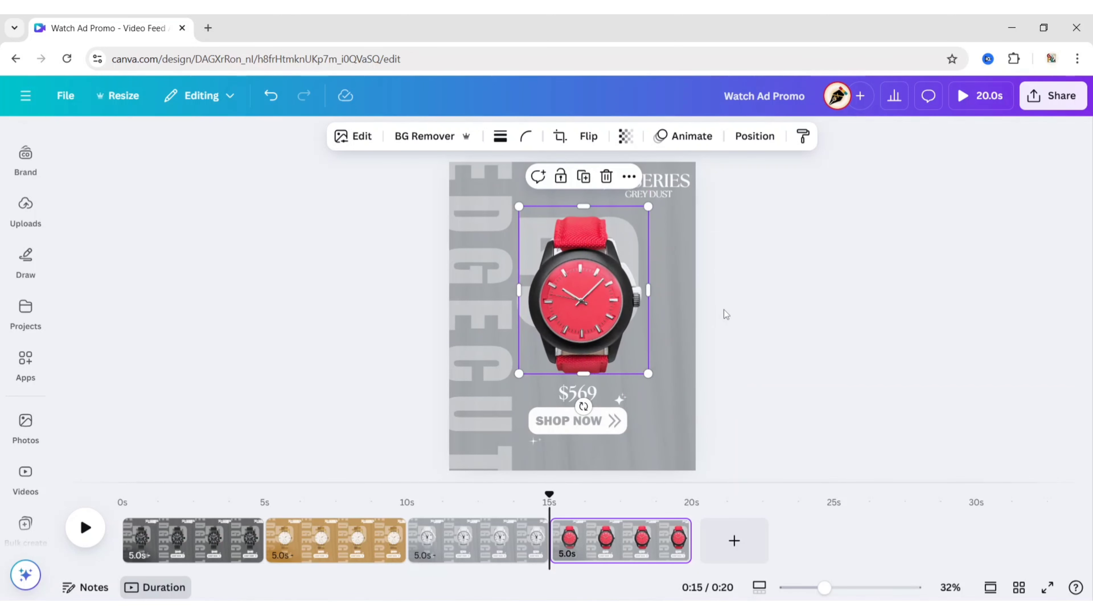
Delete the white watch layer from behind the red watch on the fourth page.
click(740, 144)
click(276, 142)
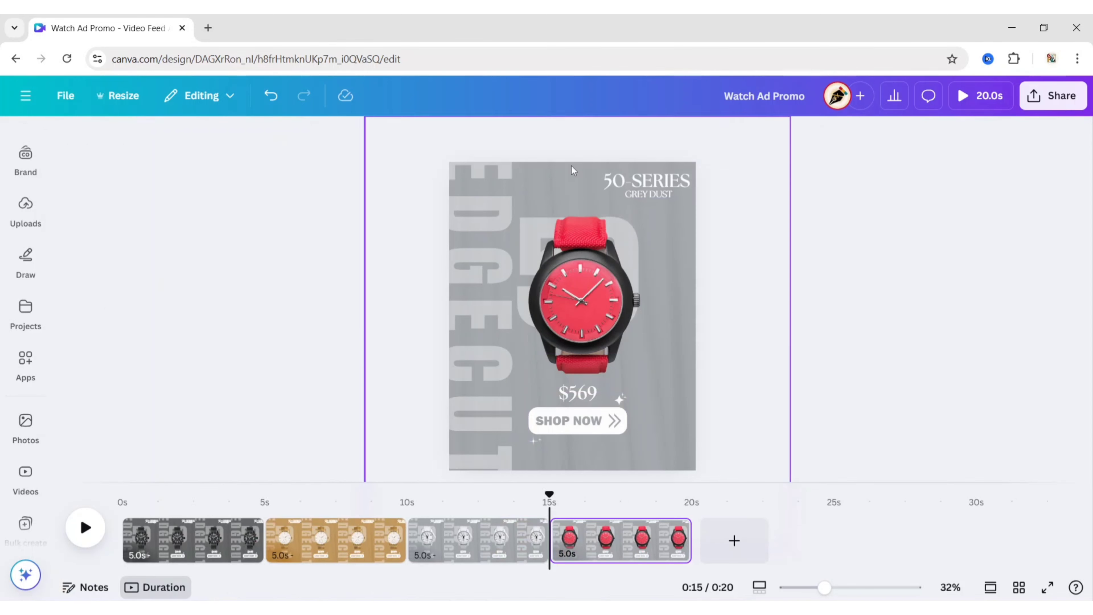
Recolour the fourth page's background with the bright red from the red watch's photo colours.
click(573, 171)
click(754, 135)
scroll(185, 430, down, 2)
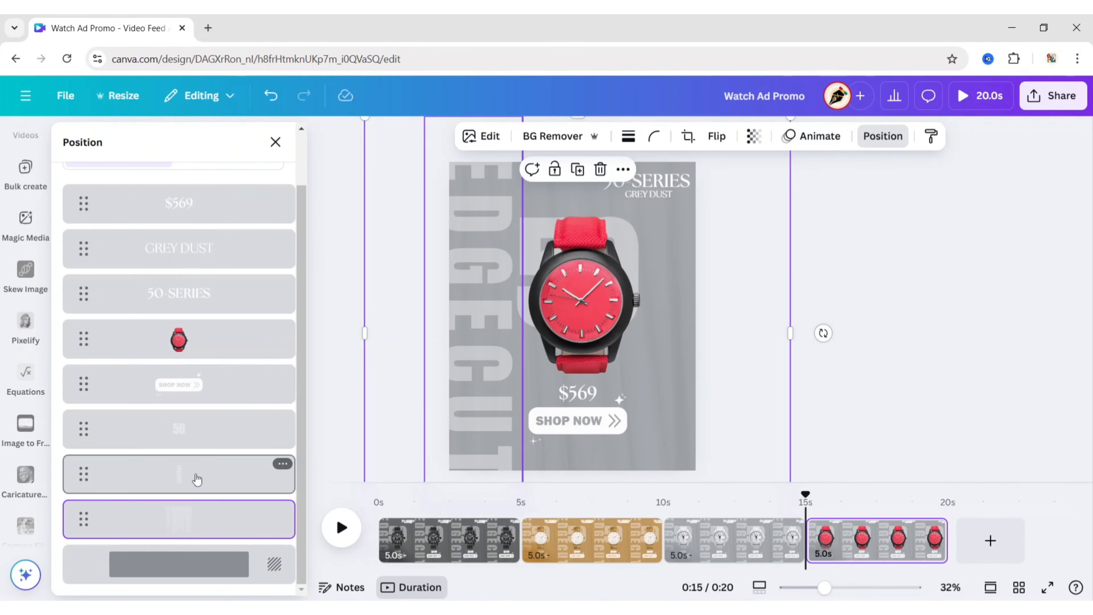
click(215, 565)
click(598, 136)
click(117, 469)
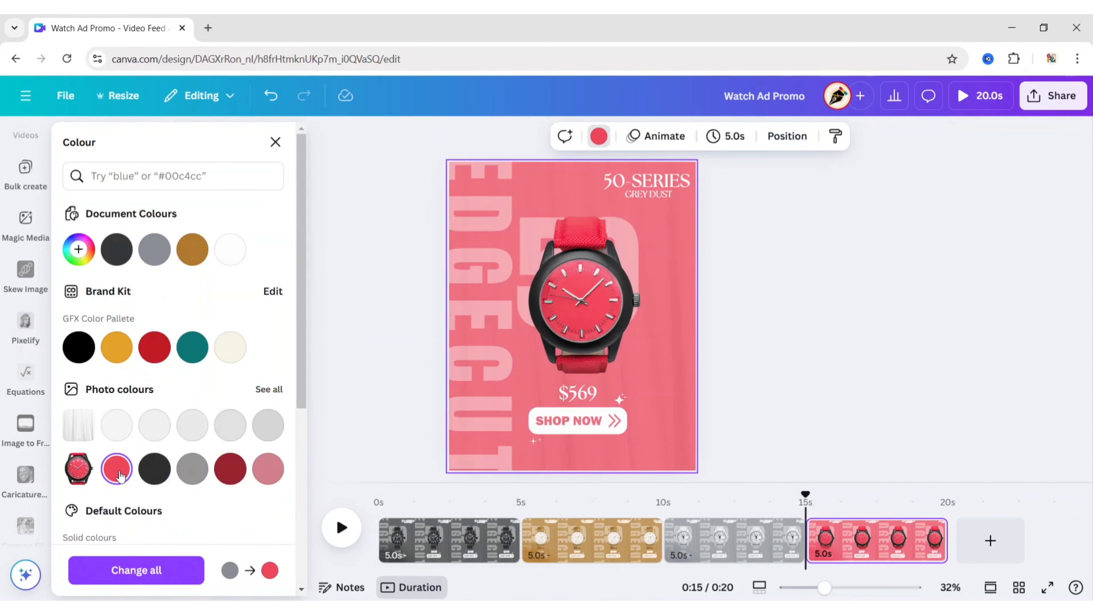
click(276, 143)
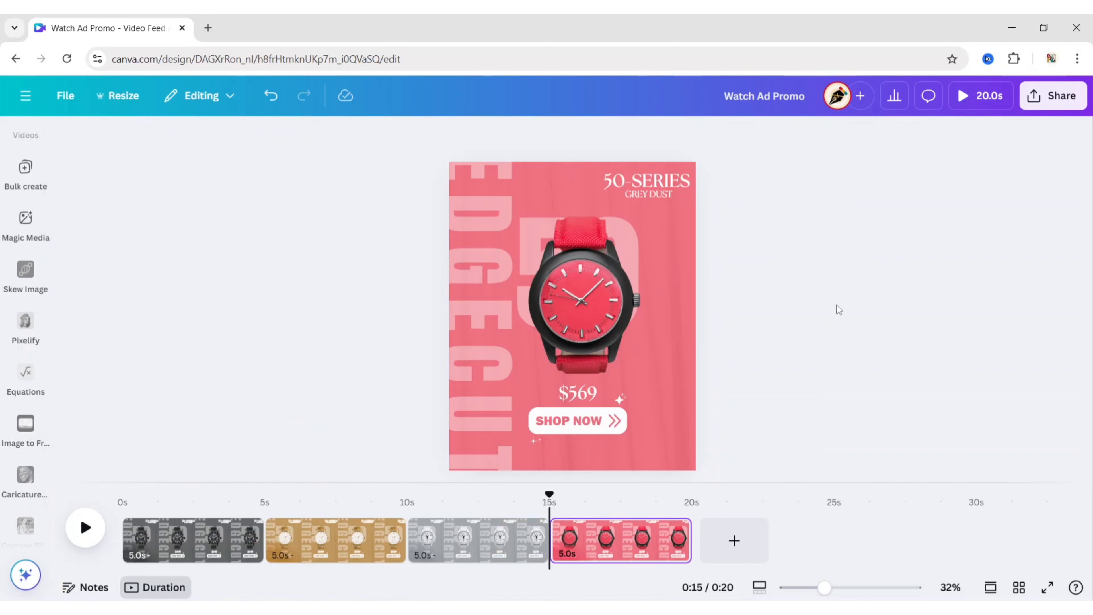
Change the fourth page's subtitle to RED CHERRY and its price to $449.
triple_click(648, 194)
text(RE)
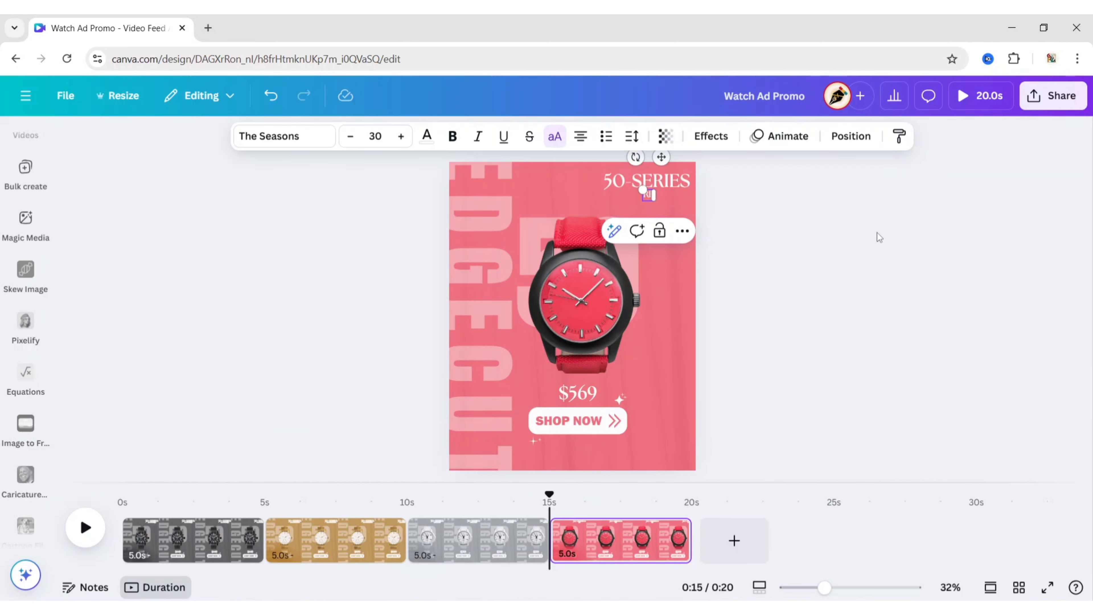
text(D CHERRY)
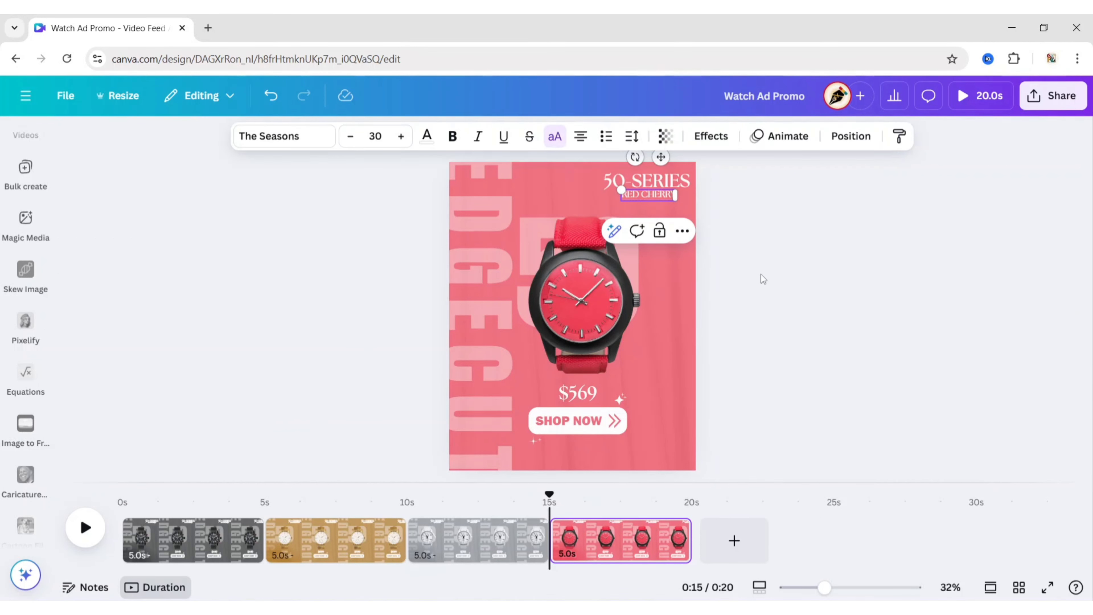
click(760, 275)
triple_click(578, 393)
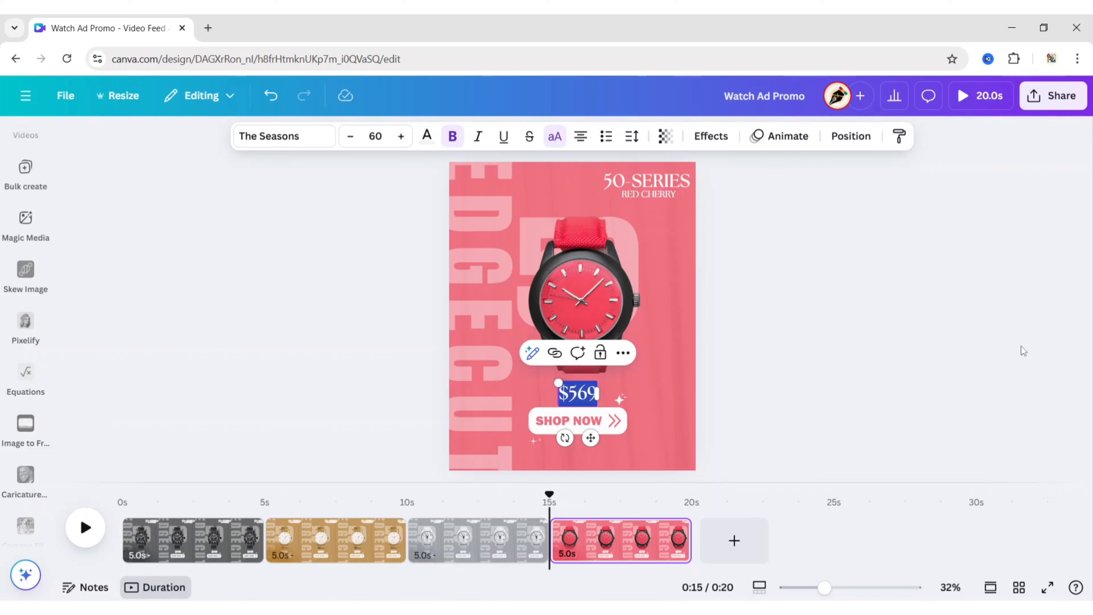
text($449)
click(832, 366)
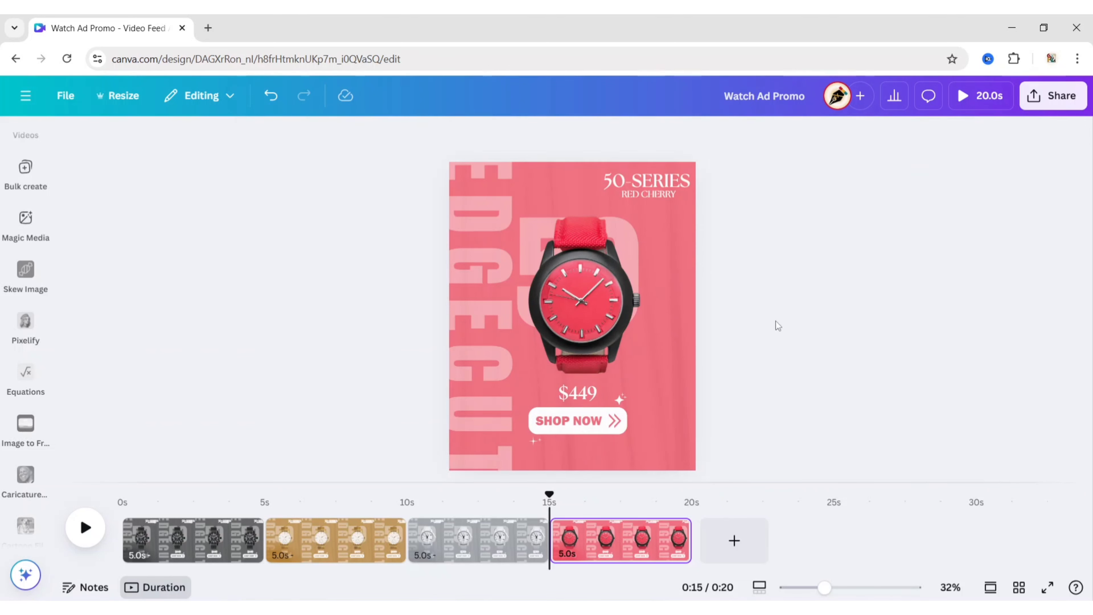
Apply the Ascend animation, set to Both, to the $449 price on the black watch page.
click(172, 544)
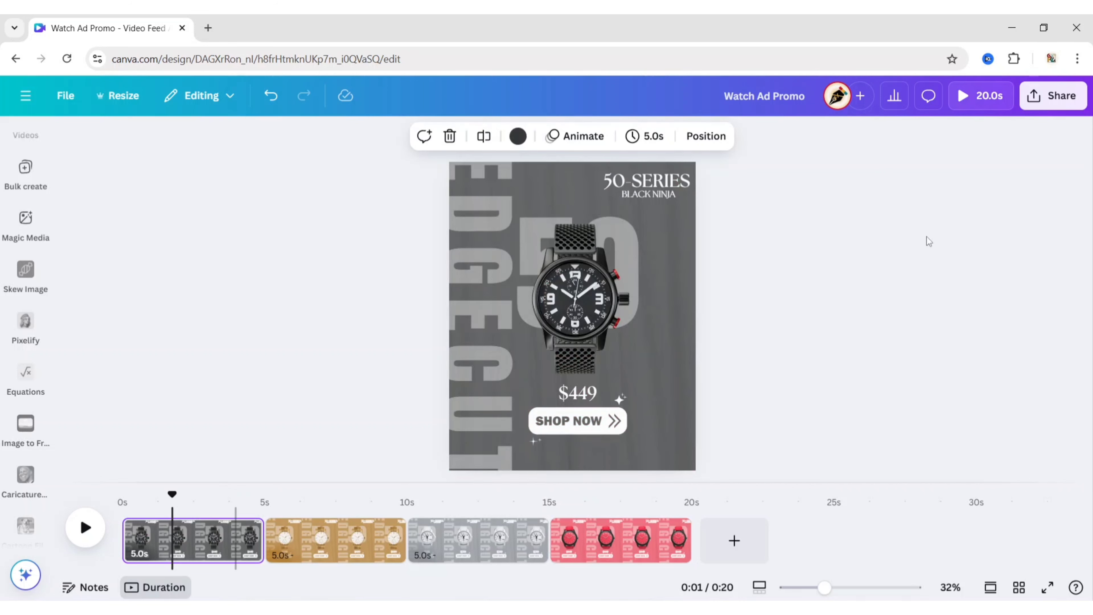
click(820, 293)
click(574, 397)
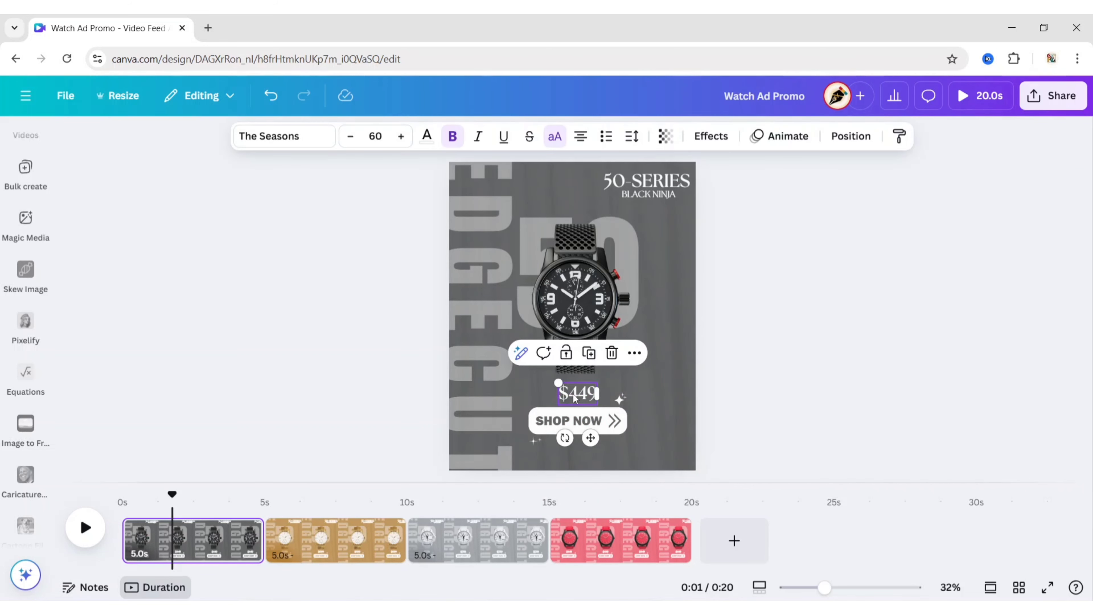
click(780, 136)
click(189, 405)
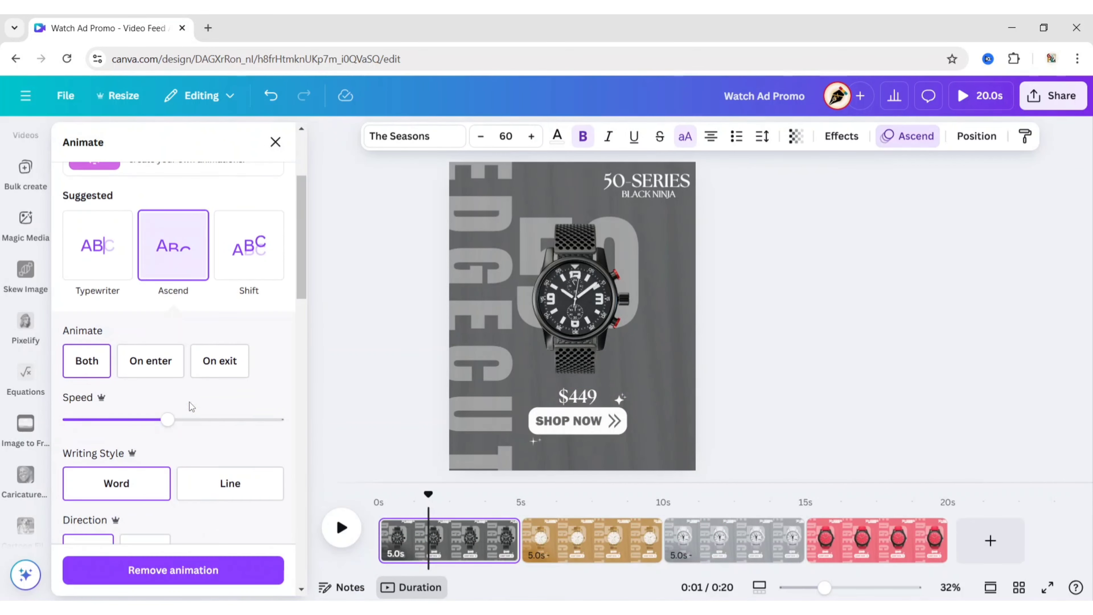
Apply the Ascend animation, set to Both, to the prices on the gold and grey watch pages.
click(578, 543)
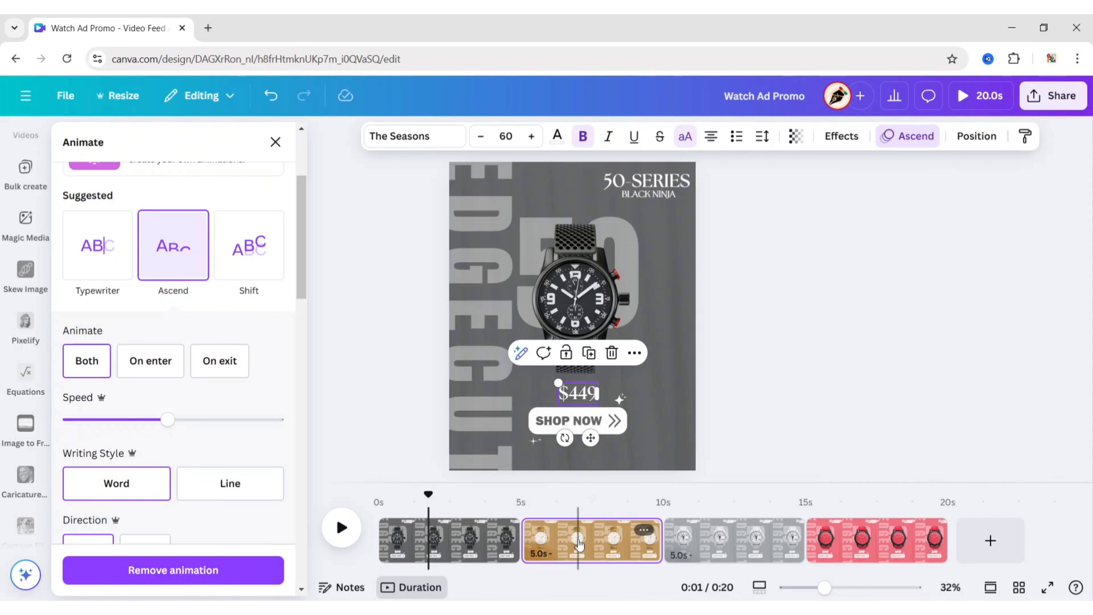
click(577, 396)
click(174, 263)
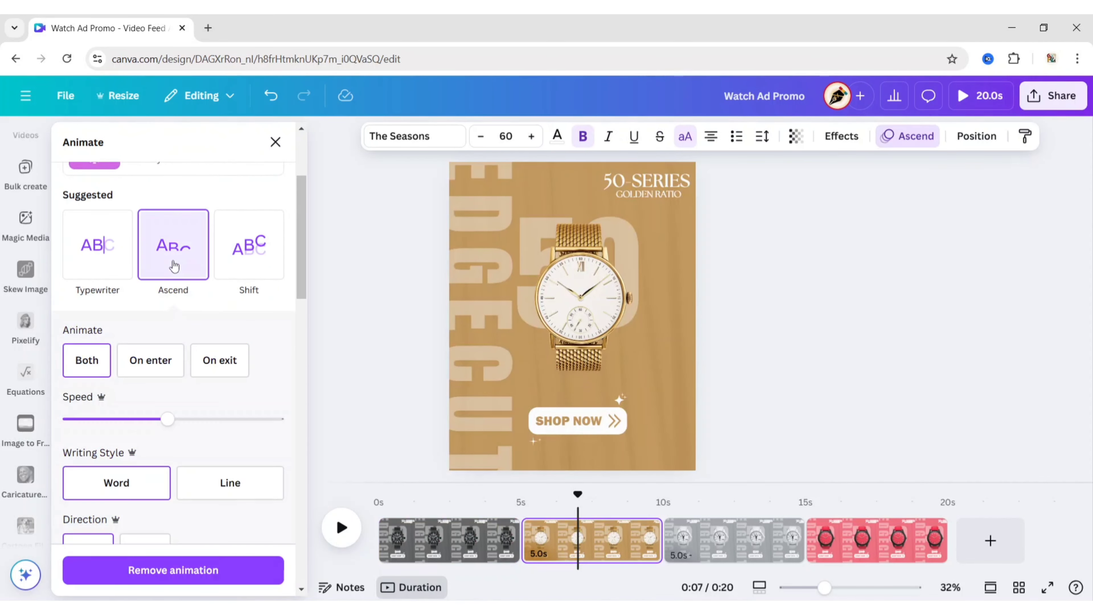
click(711, 540)
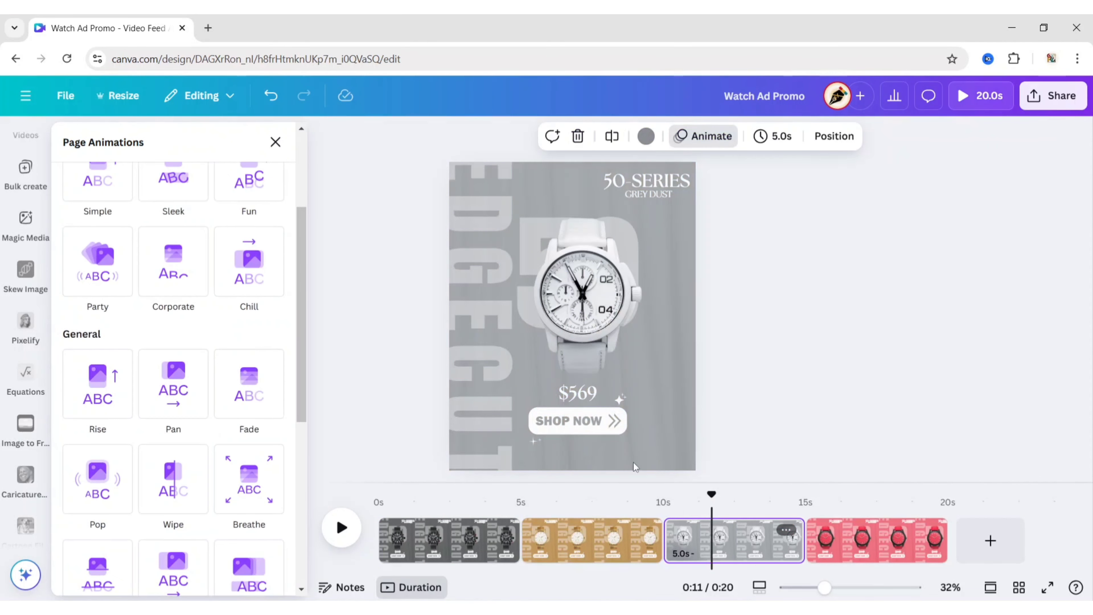
click(580, 400)
click(199, 268)
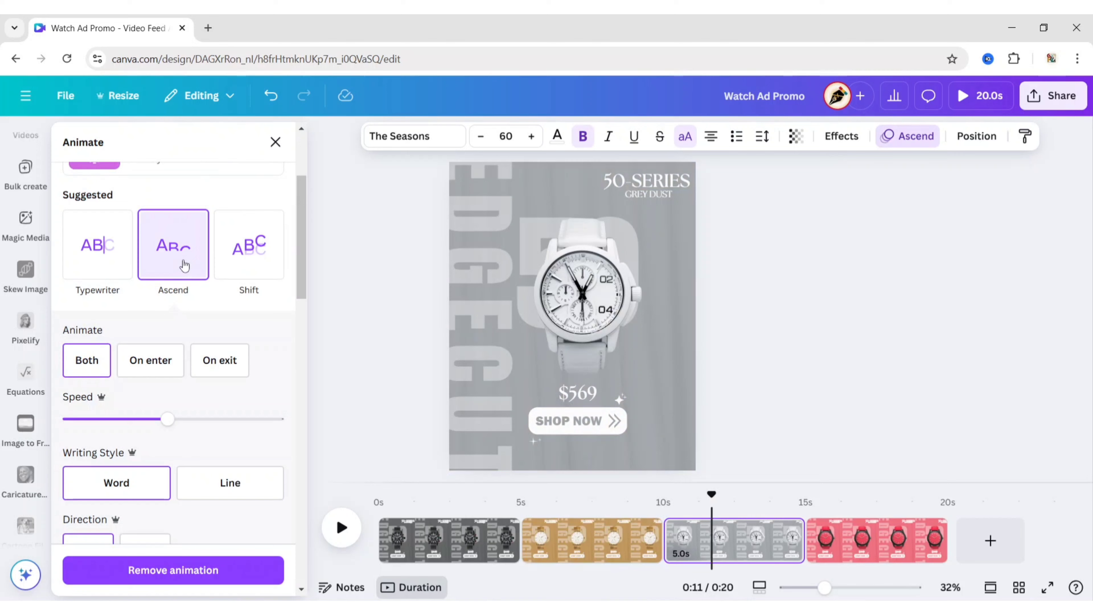
Animate the $449 price on the red watch page with Ascend, on enter only.
click(830, 540)
click(846, 540)
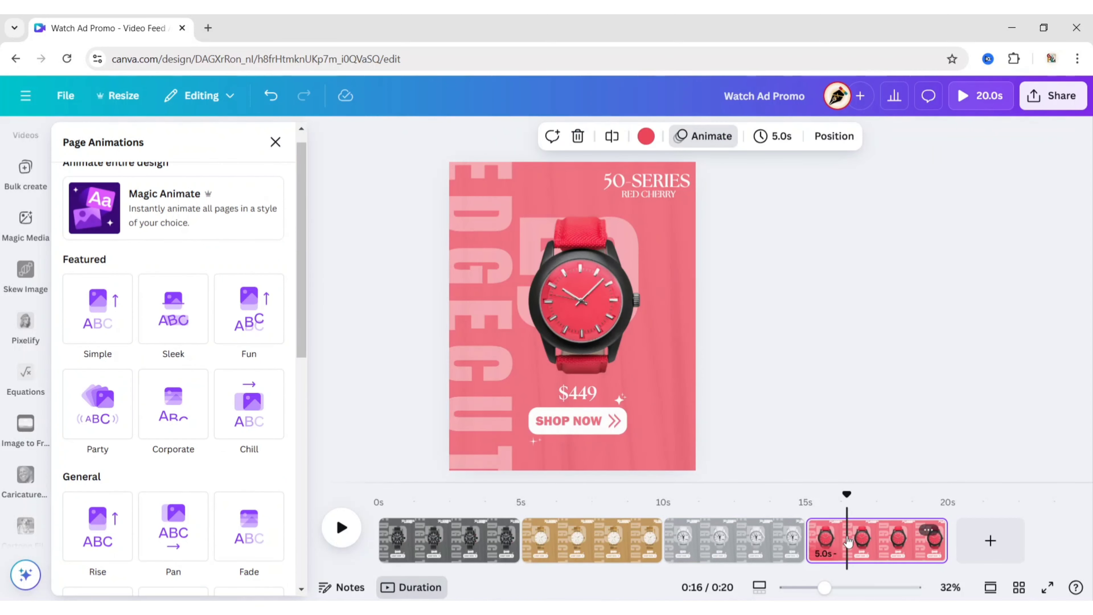
click(582, 395)
click(152, 388)
click(150, 390)
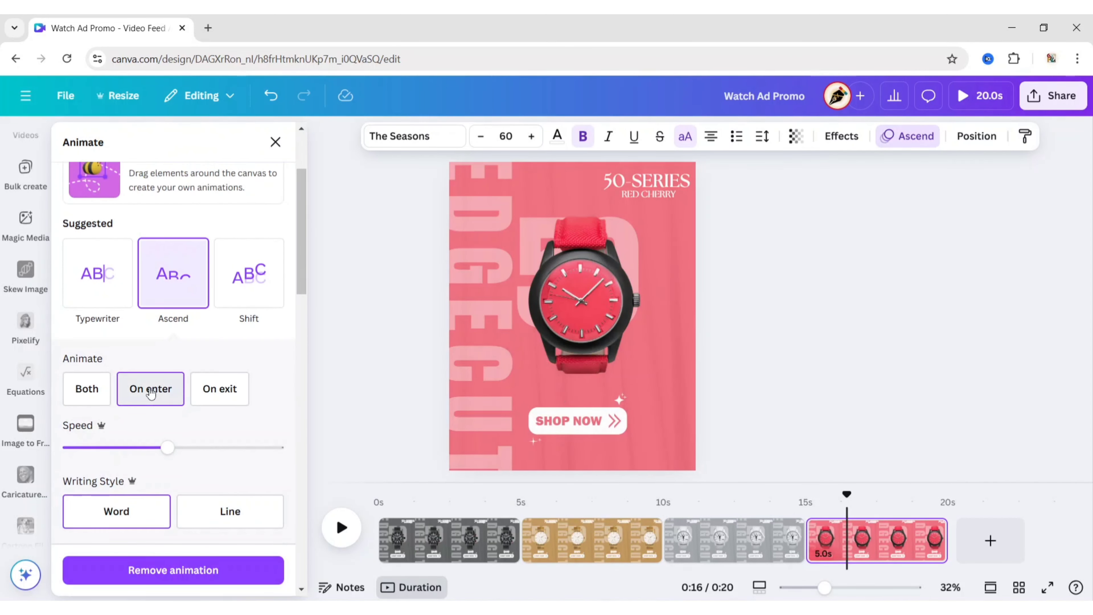
click(275, 142)
click(802, 312)
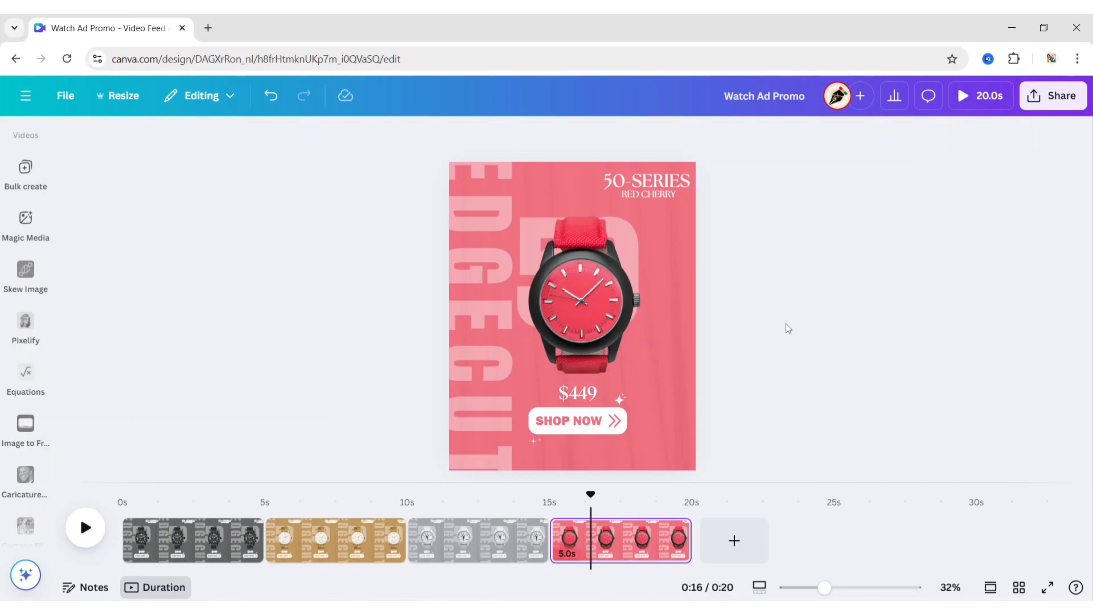
Animate the RED CHERRY subtitle with Ascend, on enter only and in the downward direction.
click(657, 197)
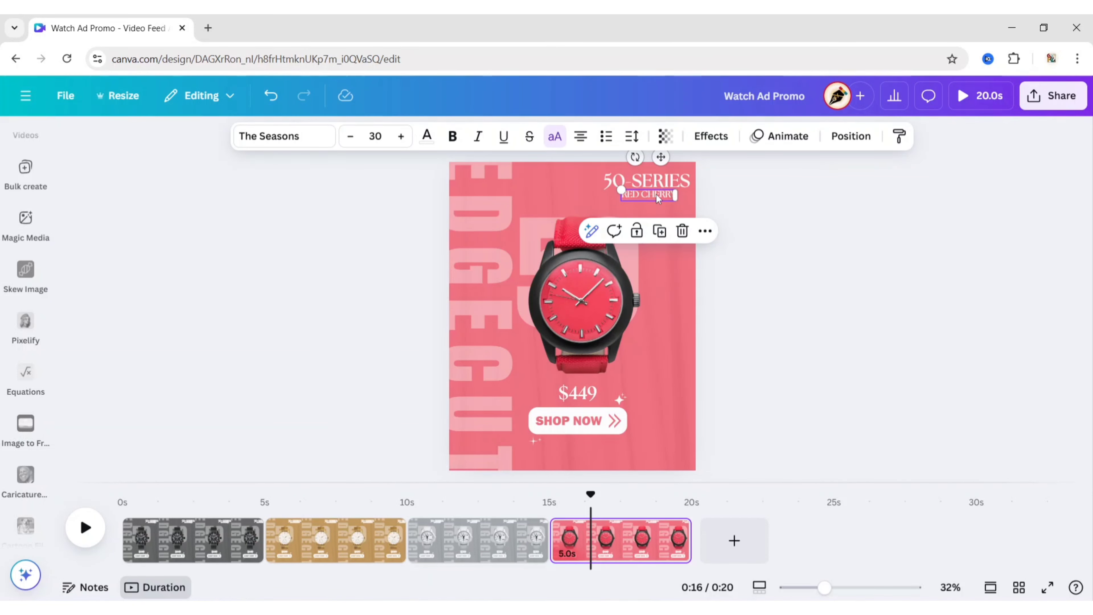
click(782, 135)
click(194, 382)
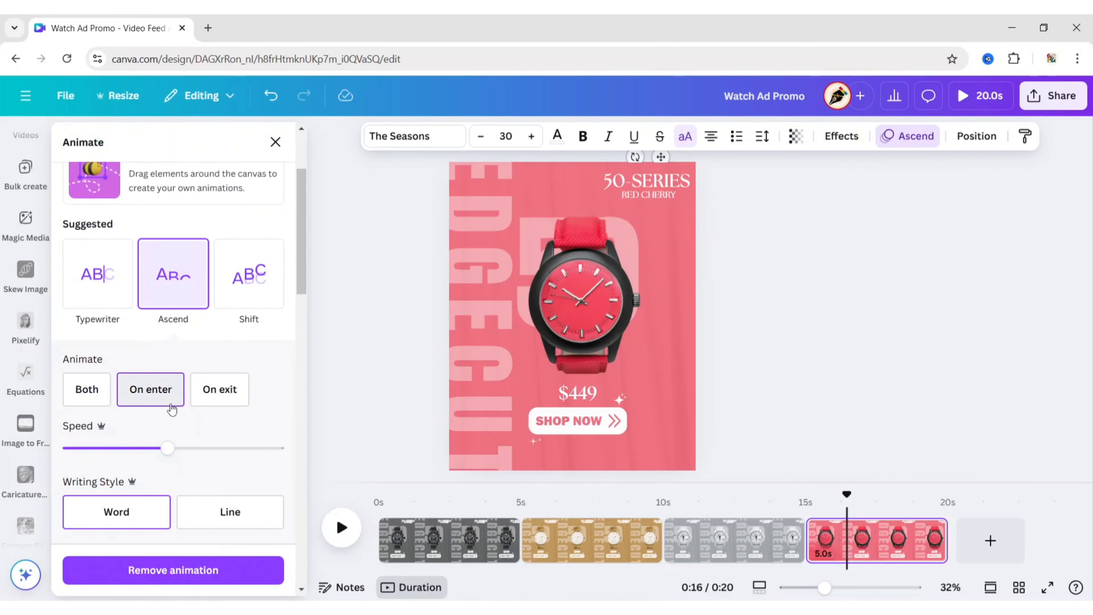
scroll(171, 407, down, 3)
click(147, 437)
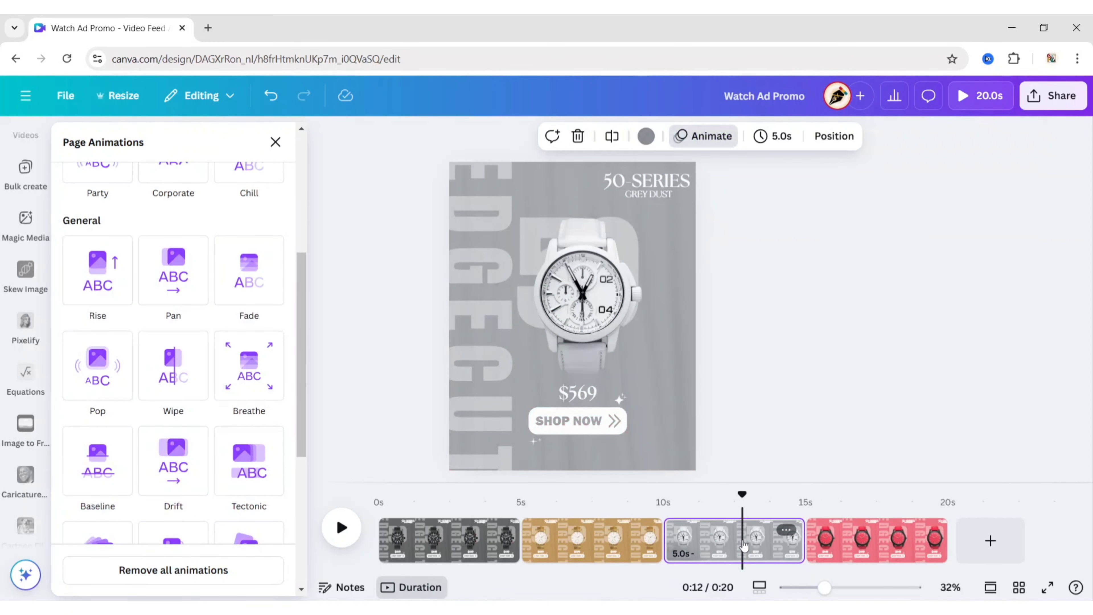
Apply the Ascend animation with the downward direction to the GREY DUST subtitle on the third page.
click(646, 197)
scroll(303, 401, up, 10)
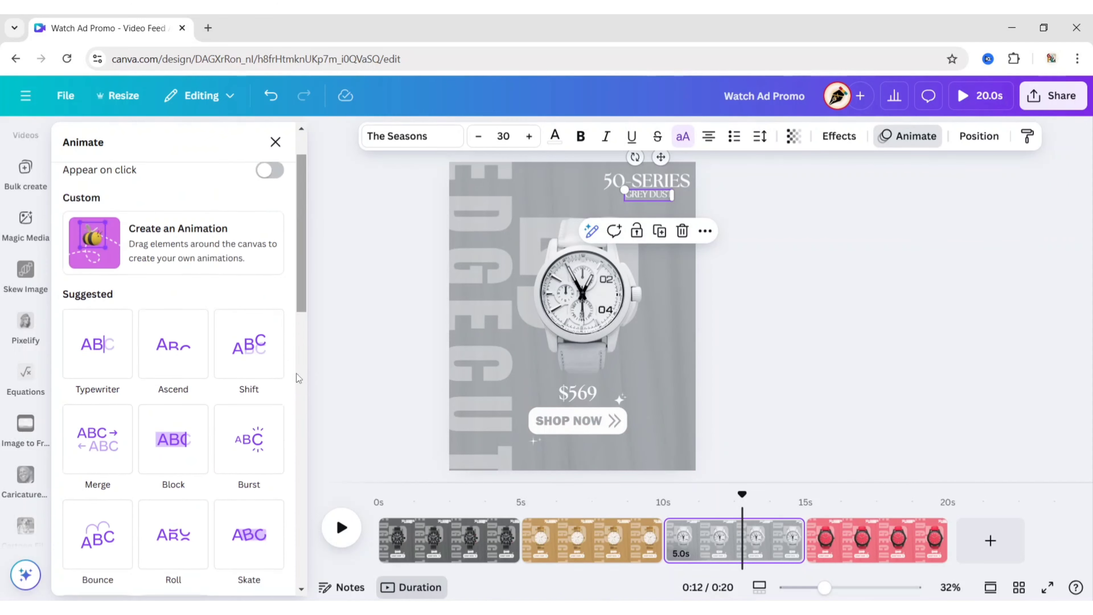
click(172, 347)
scroll(168, 401, down, 3)
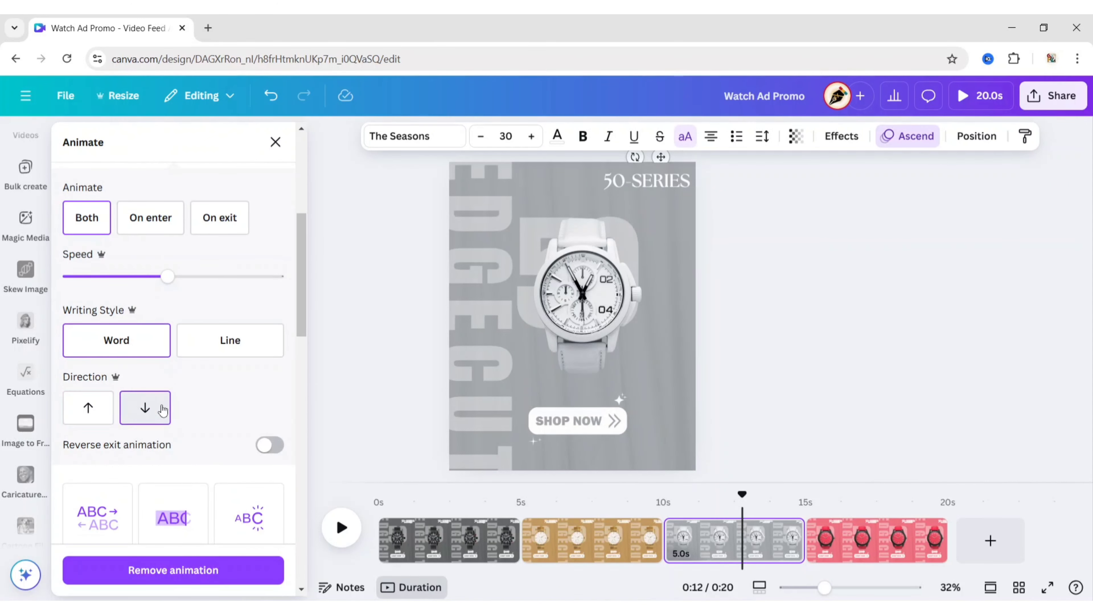
Apply the Ascend animation with the downward direction to the GOLDEN RATIO subtitle on the second page.
click(555, 539)
click(646, 197)
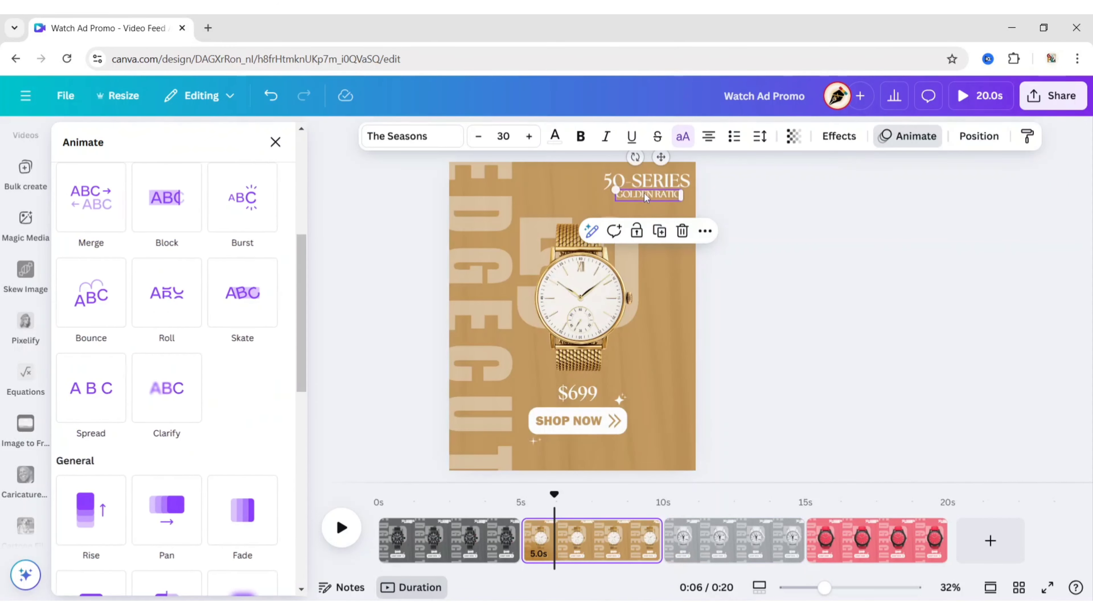
scroll(173, 301, up, 5)
click(171, 244)
scroll(148, 388, down, 3)
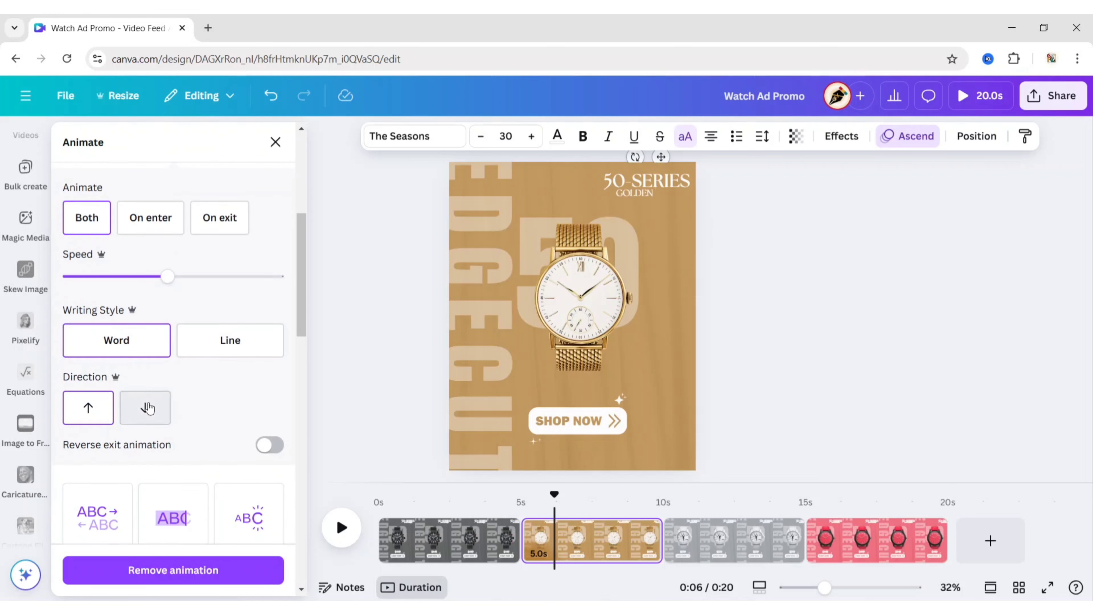
click(144, 407)
Apply the Ascend animation with the downward direction to the BLACK NINJA subtitle on the first page.
click(420, 539)
click(647, 195)
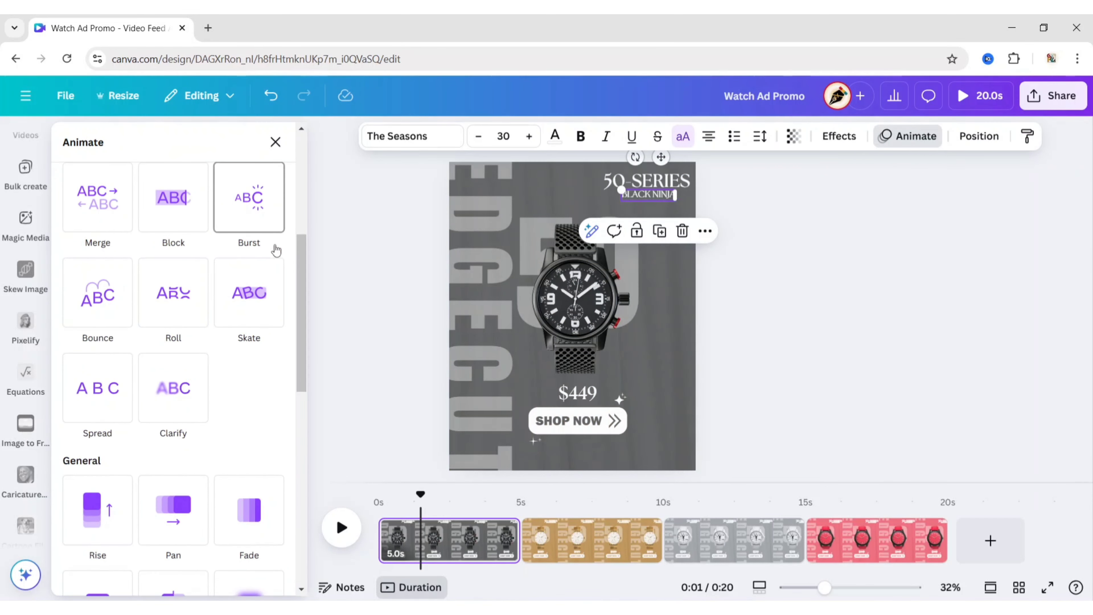
scroll(172, 301, up, 3)
click(170, 244)
scroll(159, 387, down, 3)
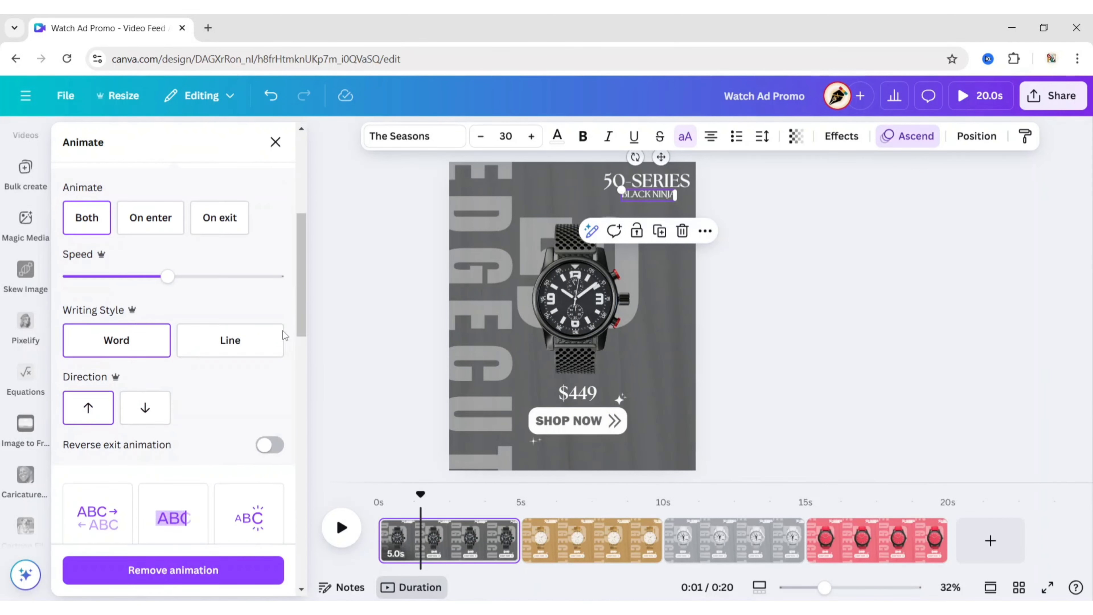
click(144, 408)
click(275, 142)
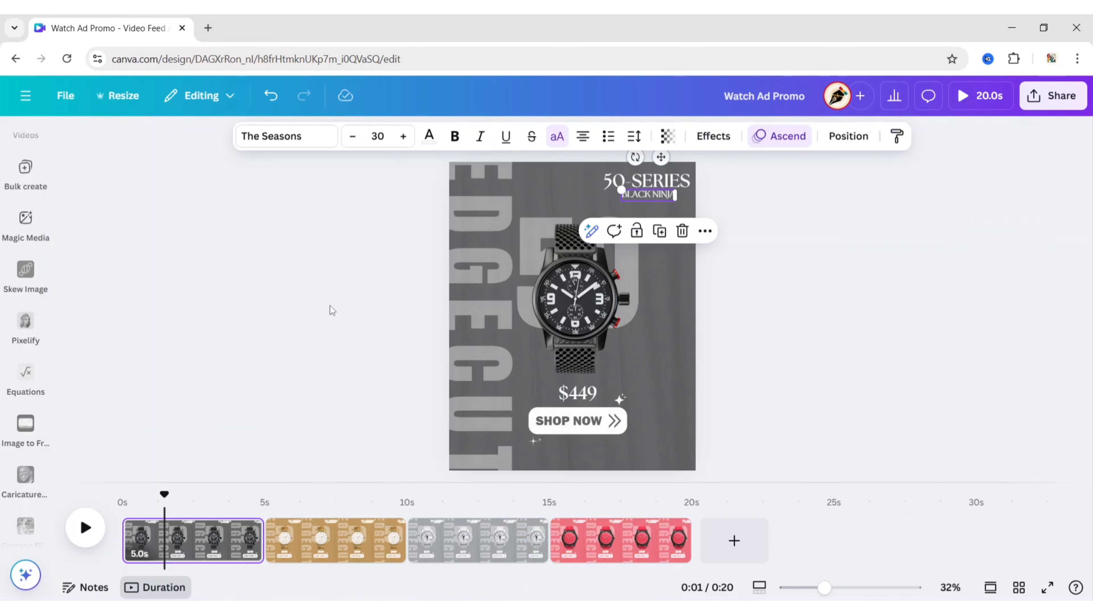
click(329, 305)
Add the Pulse effect to the SHOP NOW graphics on the black and gold watch pages.
click(566, 430)
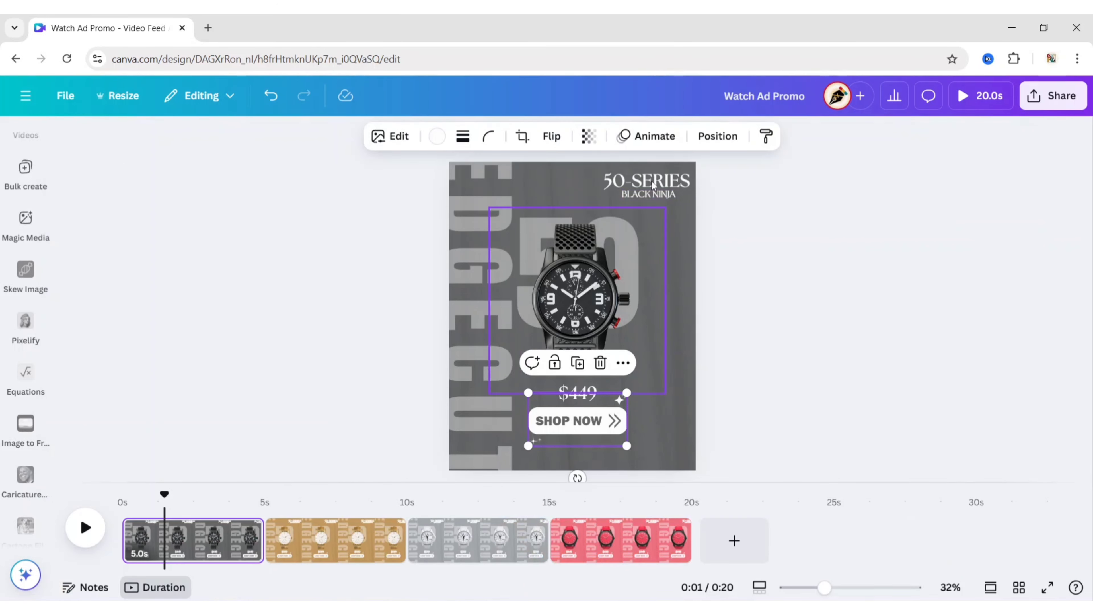
click(650, 138)
scroll(292, 274, down, 10)
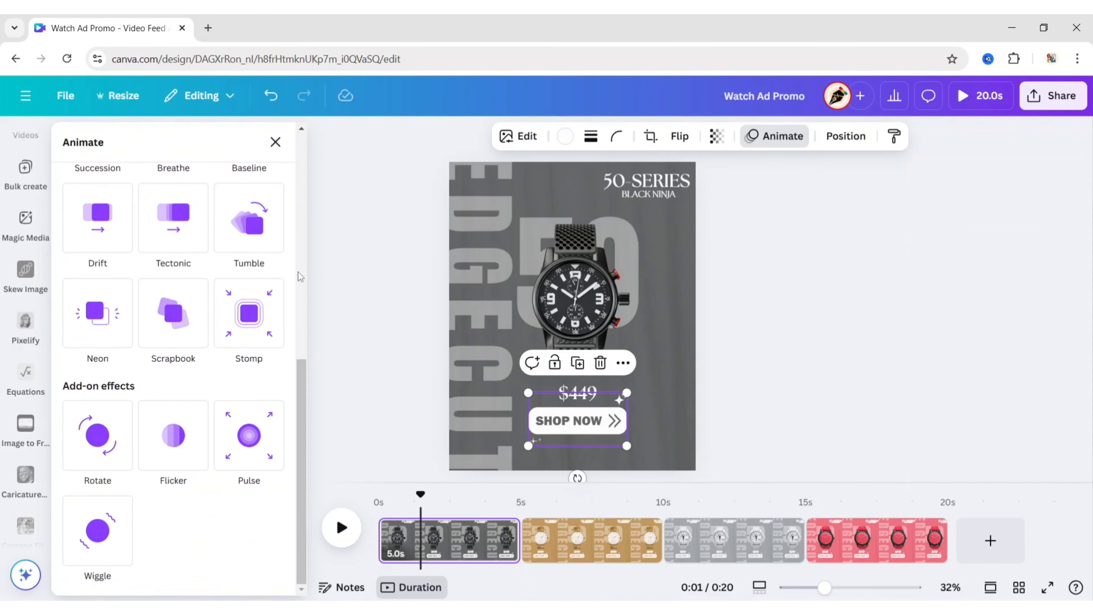
click(243, 439)
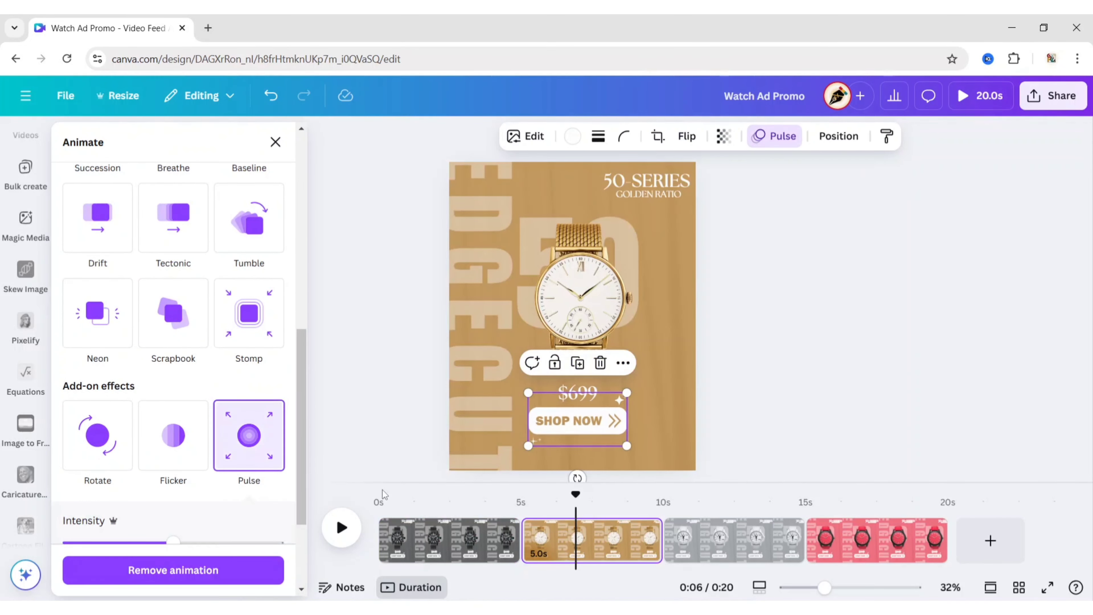
Add the Pulse effect to the SHOP NOW graphics on the grey and red watch pages.
click(731, 540)
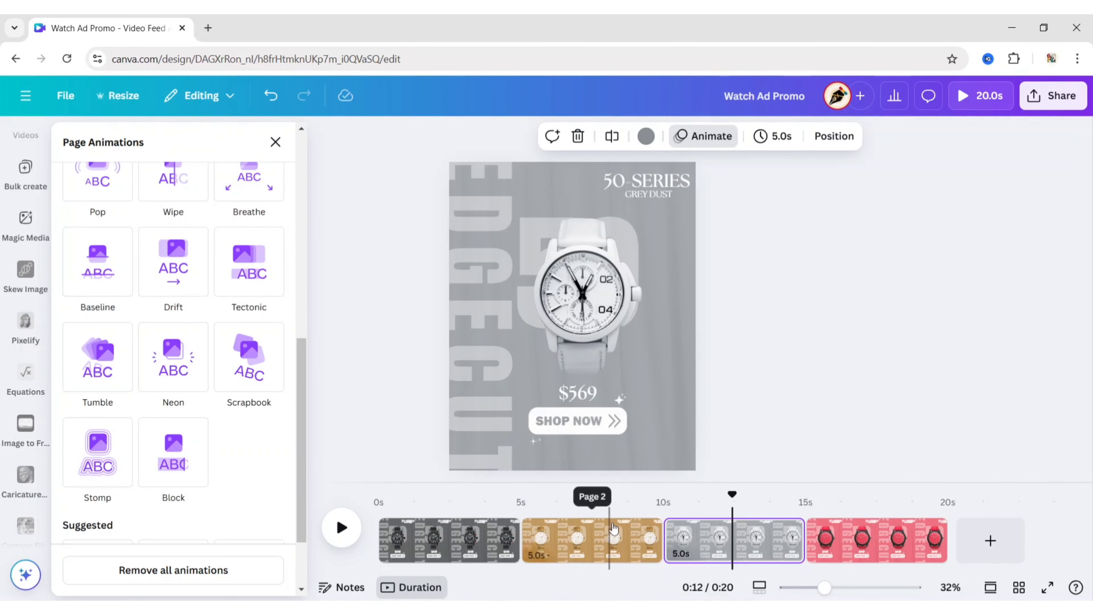
click(576, 420)
click(267, 446)
click(870, 540)
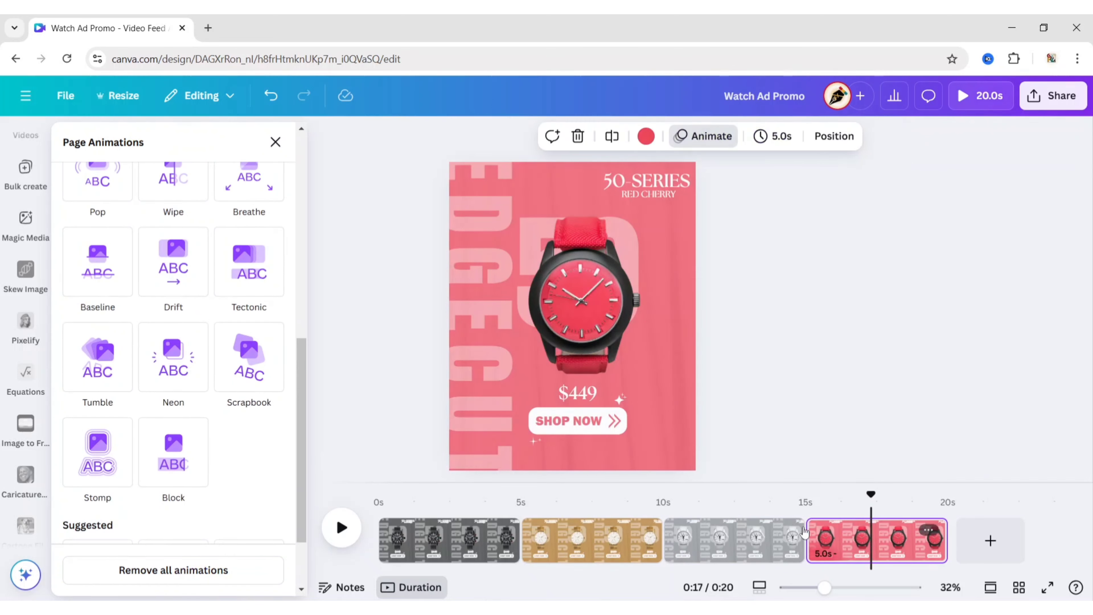
click(577, 420)
click(248, 450)
click(275, 142)
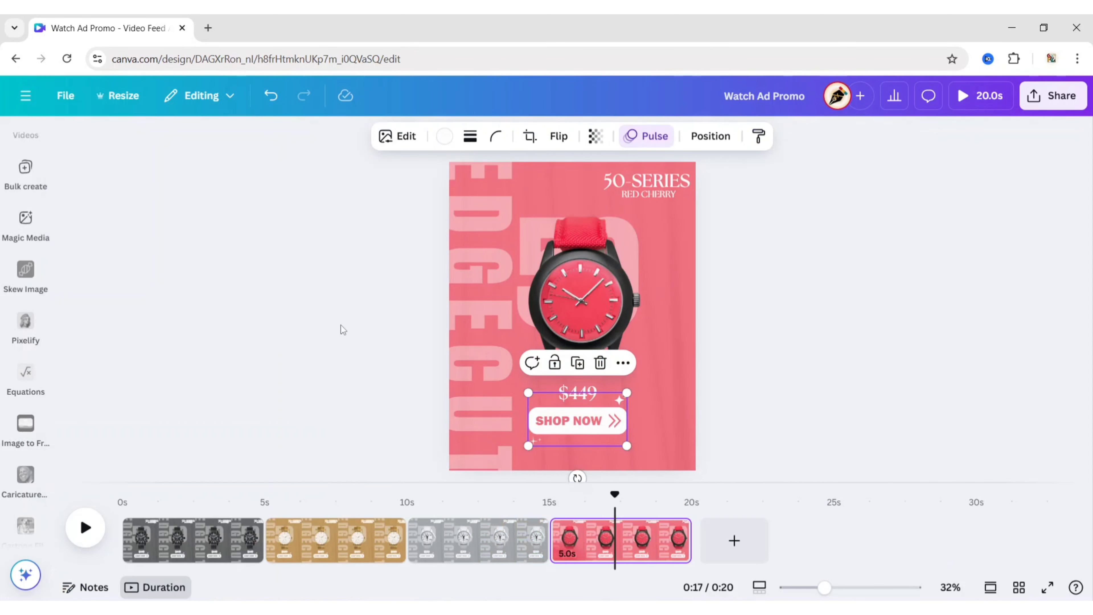
click(340, 325)
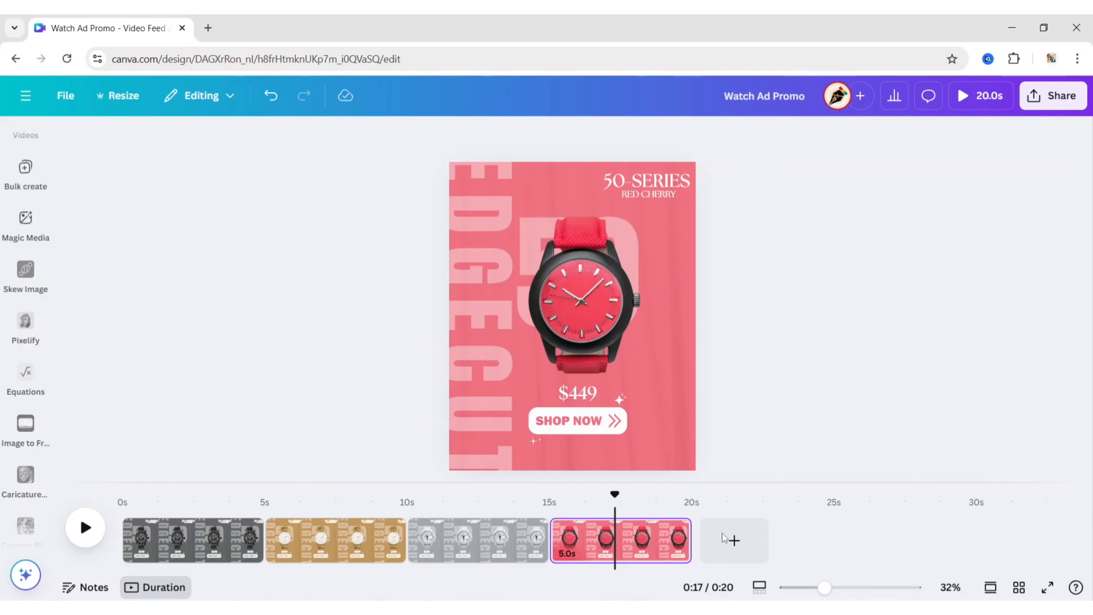
Add a fifth page at the end of the video and set its background to the document's white.
click(724, 541)
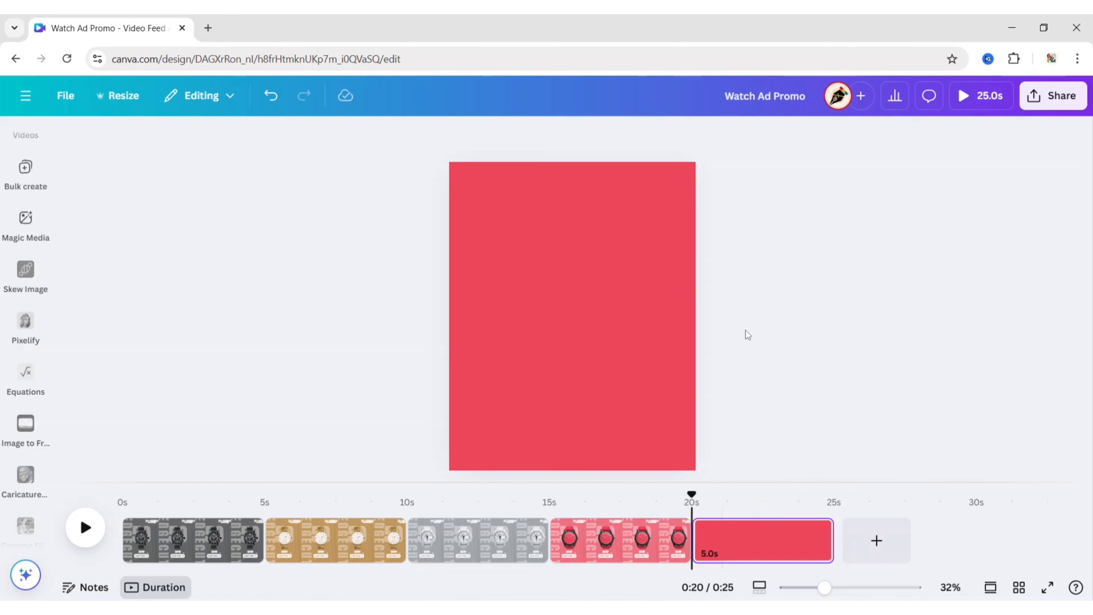
click(630, 288)
click(510, 137)
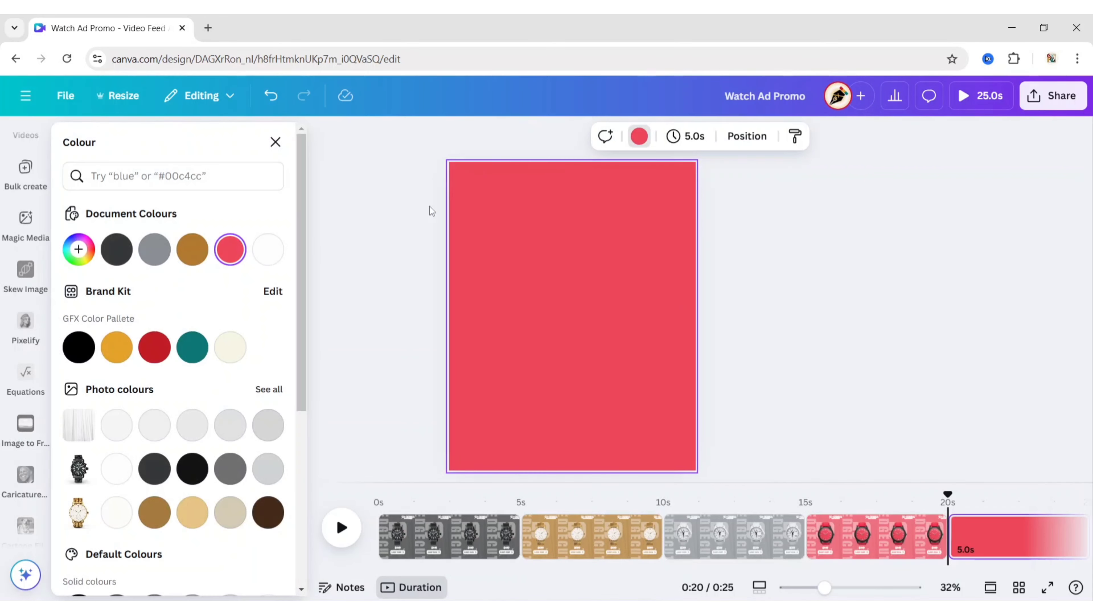
click(271, 251)
click(295, 232)
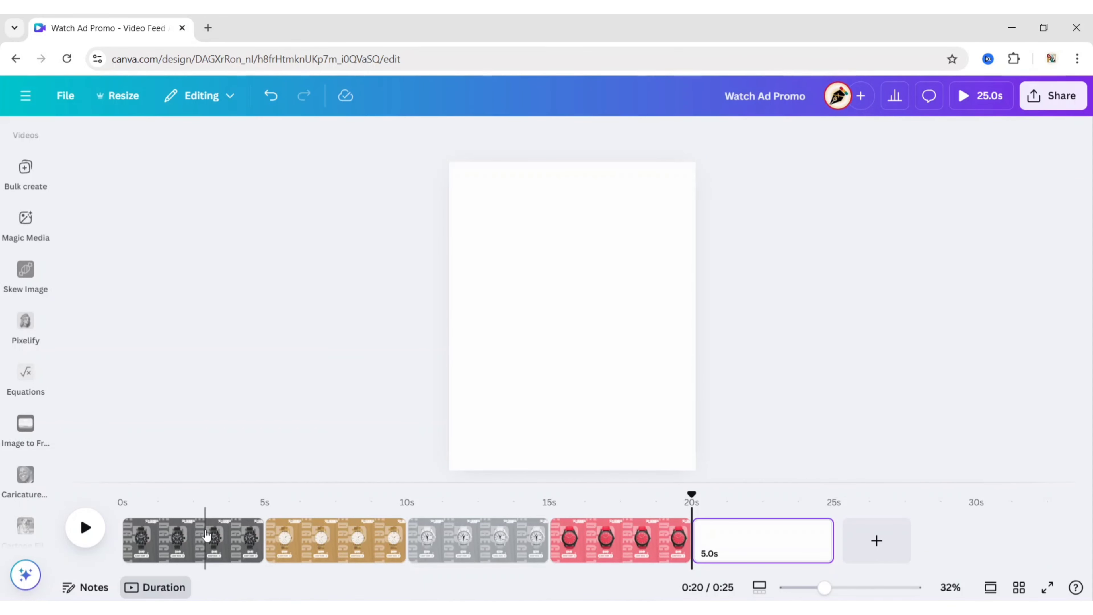
Copy the black watch from the first page onto the fifth page, scaled down in the page's upper-left corner.
click(206, 535)
click(569, 300)
click(623, 177)
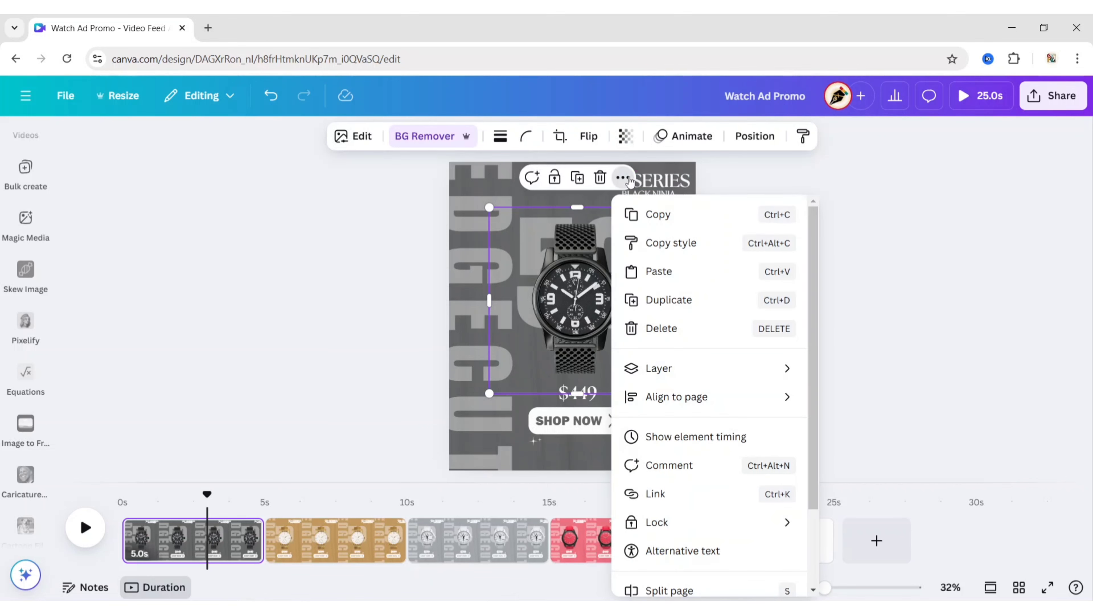
click(641, 213)
click(755, 542)
right_click(601, 333)
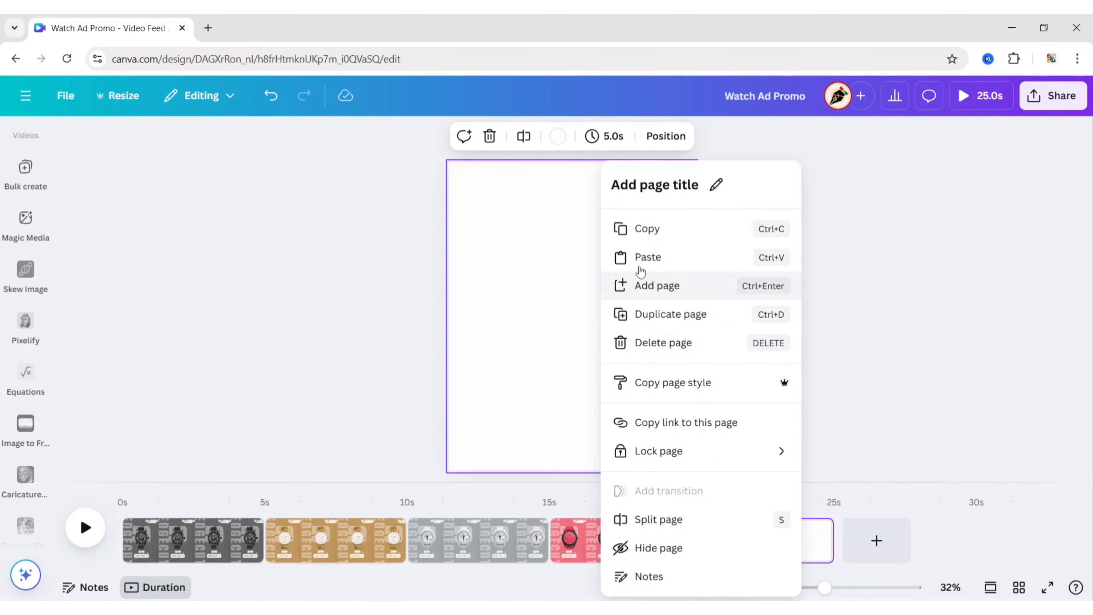
click(644, 257)
drag(567, 328, 527, 233)
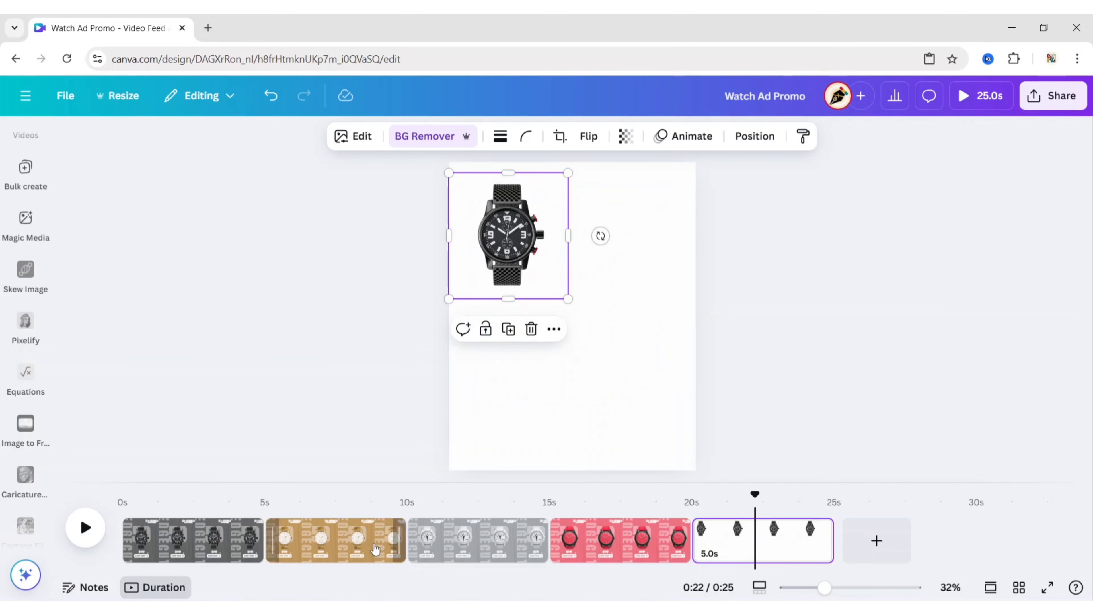
Copy the gold watch from the second page onto the fifth page, scaled down to the right of the black watch.
click(366, 540)
click(615, 287)
click(778, 539)
right_click(602, 266)
click(643, 256)
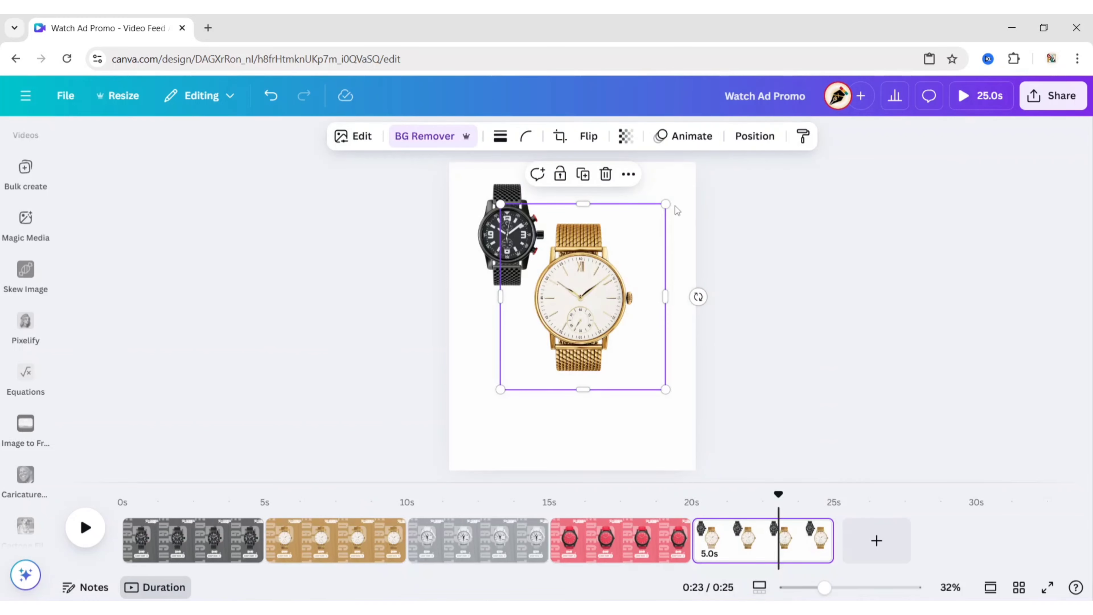
drag(666, 205, 646, 179)
Copy the white watch from the third page onto the fifth page and scale it down below the other two watches.
click(495, 540)
mouse_move(604, 241)
mouse_down()
mouse_move(607, 230)
mouse_move(615, 254)
mouse_up()
click(593, 297)
click(763, 540)
right_click(580, 317)
click(629, 258)
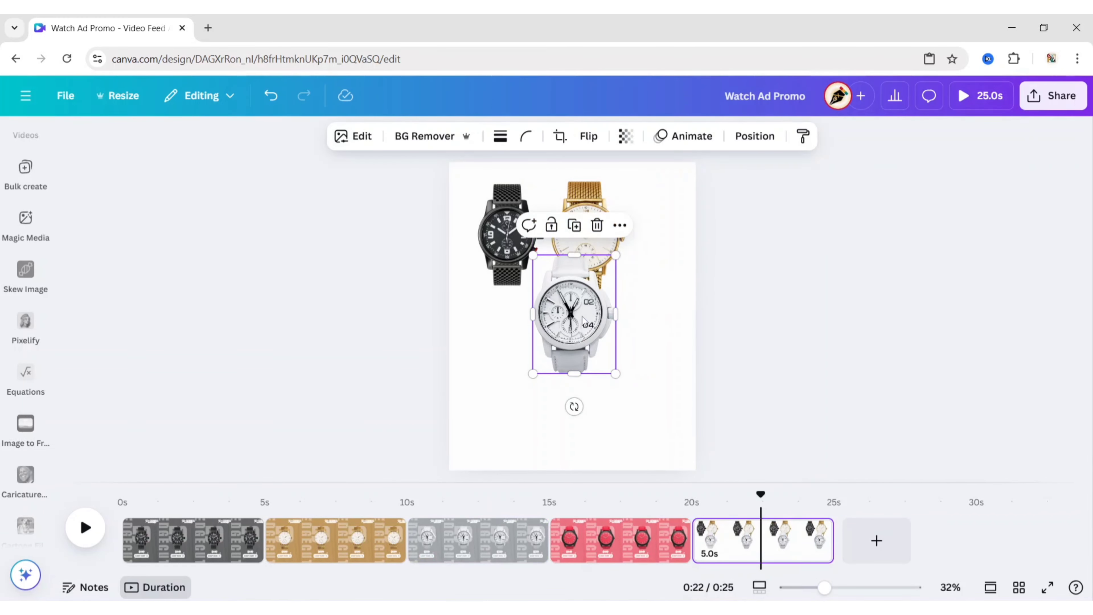
Move the white watch below the black one and copy the red watch from the fourth page beside it, scaled down.
drag(583, 302, 525, 346)
click(638, 540)
click(611, 284)
click(628, 176)
click(649, 213)
click(761, 543)
right_click(619, 297)
click(666, 263)
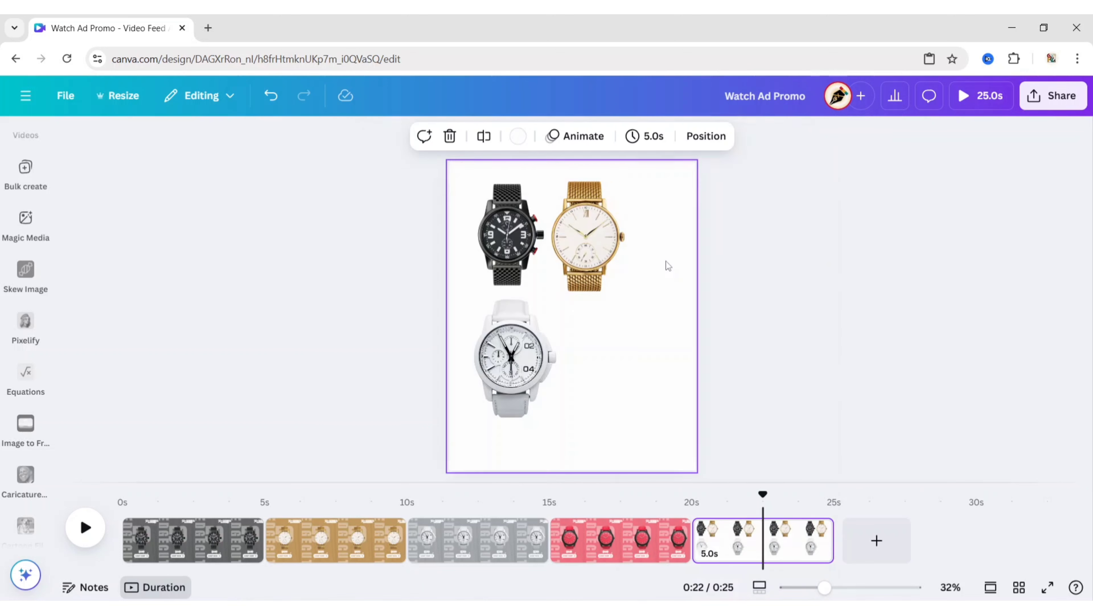
drag(648, 207, 621, 240)
drag(575, 305, 602, 357)
click(788, 327)
Scale down the black, gold, white and red watches and line them up in one row across the upper part of the page.
click(531, 252)
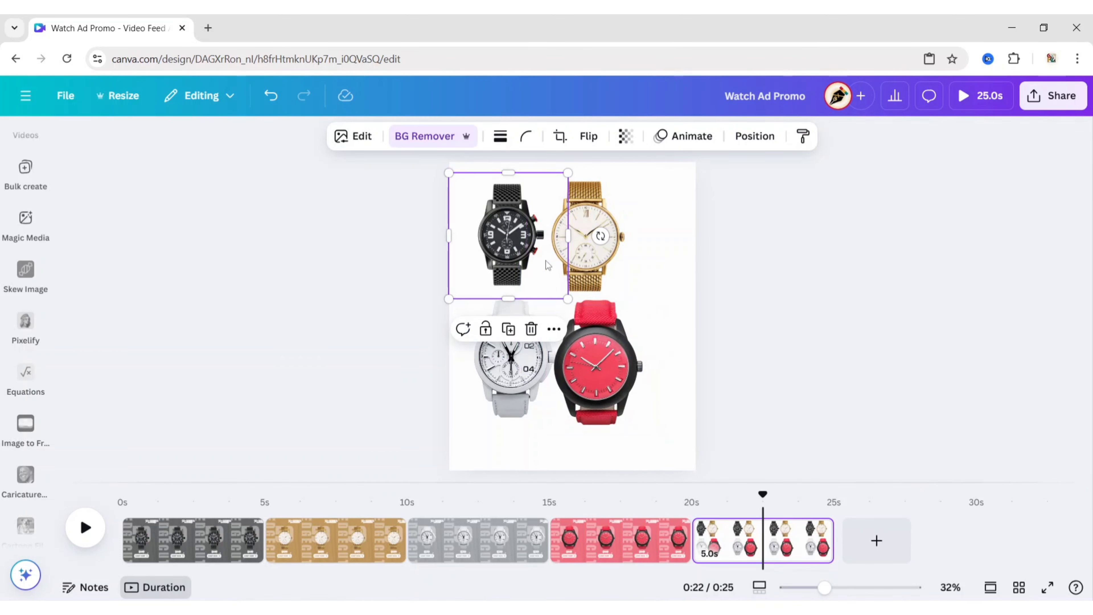
drag(568, 300, 556, 287)
click(570, 270)
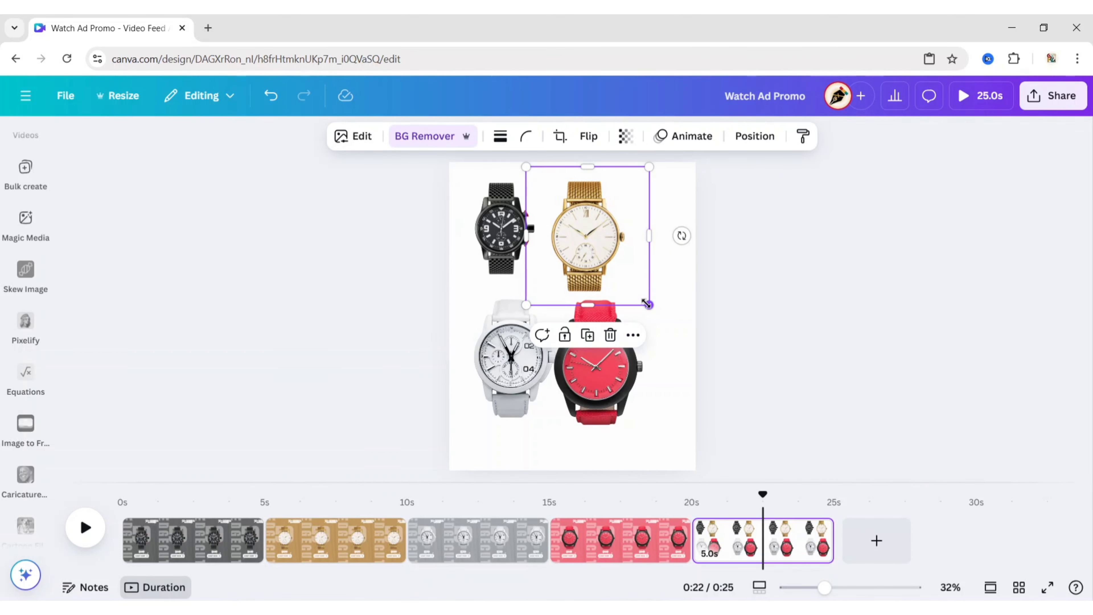
drag(647, 304, 626, 283)
drag(579, 224, 522, 227)
drag(515, 367, 568, 246)
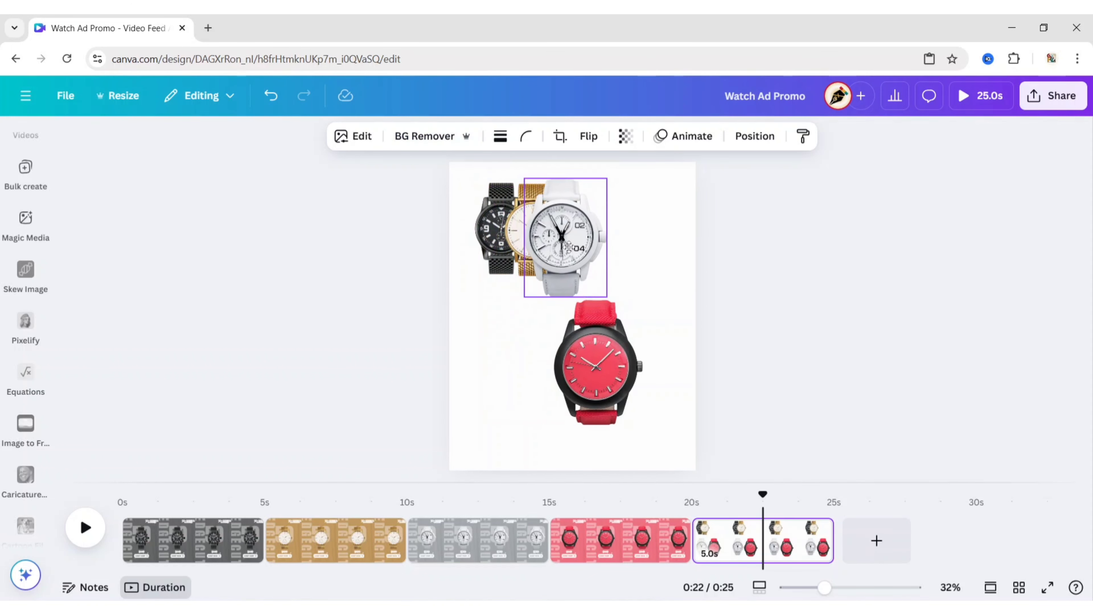
drag(607, 300, 590, 278)
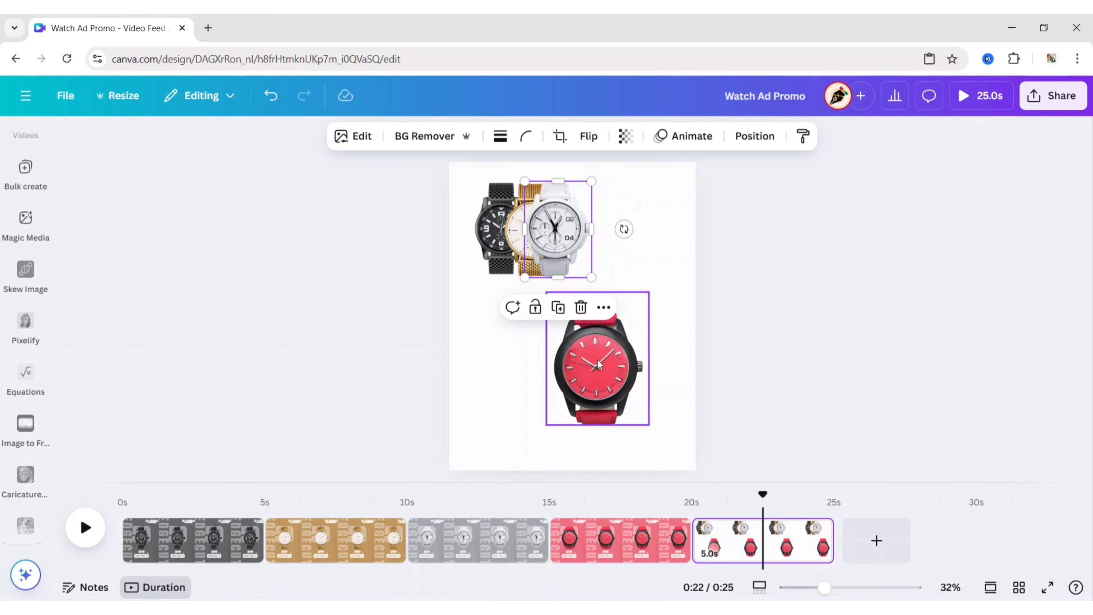
drag(599, 363, 587, 240)
drag(639, 305, 664, 246)
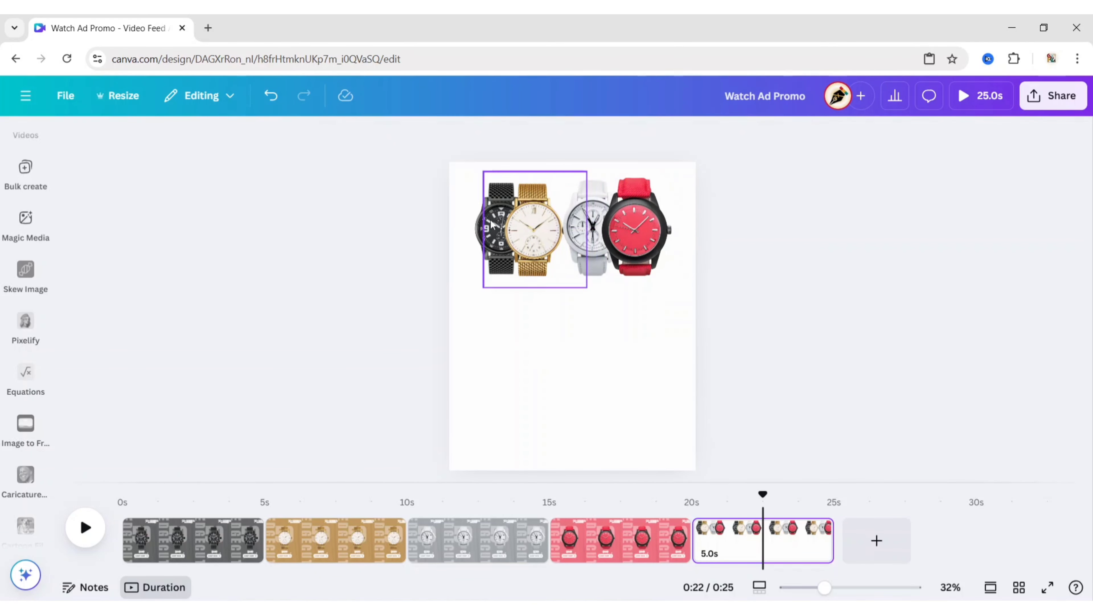
Spread the row by moving the red watch to the page's right edge and the black watch to its left edge.
click(478, 230)
drag(639, 245, 661, 244)
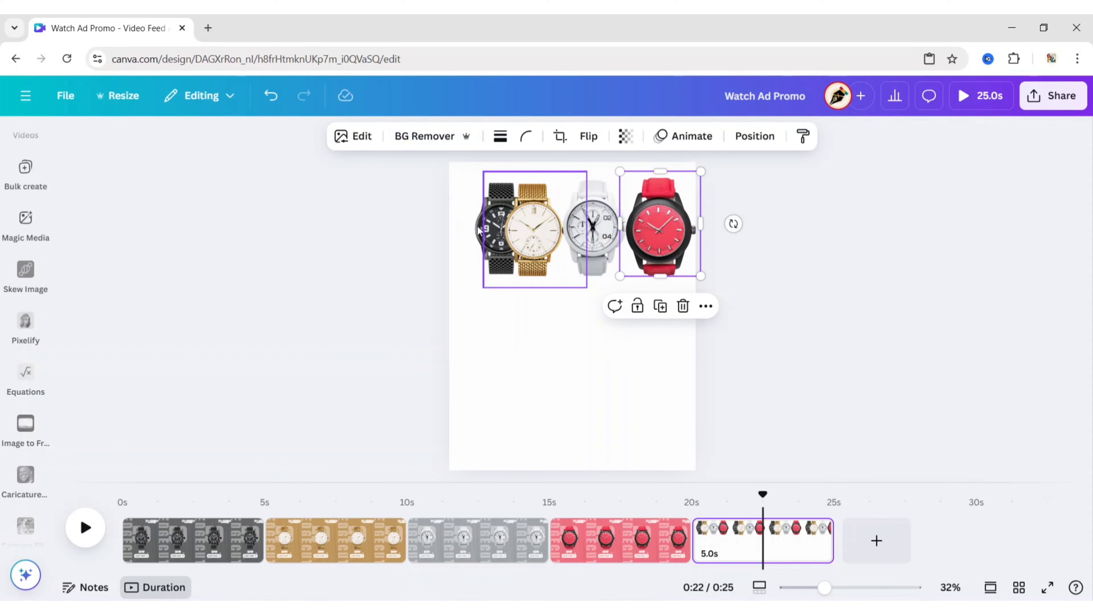
drag(493, 243, 469, 243)
click(824, 283)
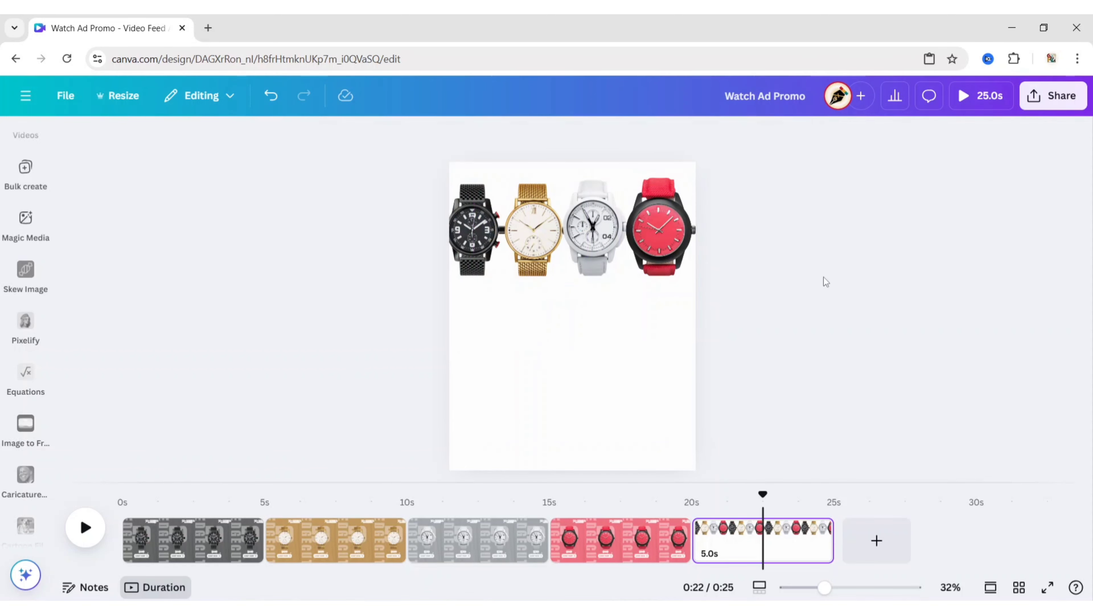
Match the white and red watches to the height of the black and gold ones and close up the row.
drag(584, 238, 525, 238)
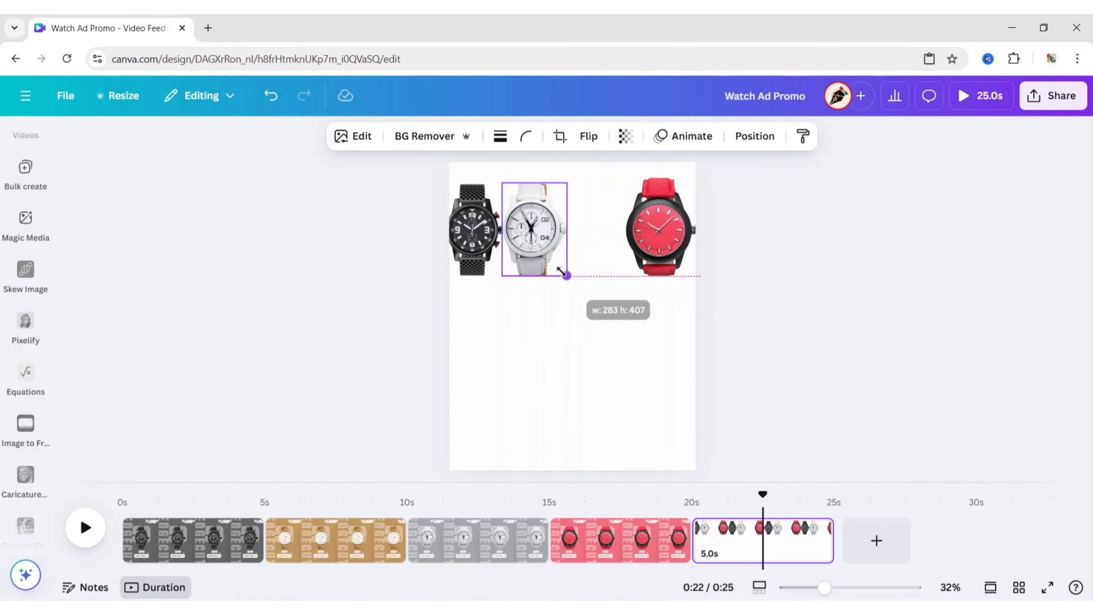
drag(649, 248, 569, 277)
drag(469, 236, 615, 238)
mouse_move(614, 238)
mouse_down()
mouse_move(476, 234)
mouse_move(626, 233)
mouse_up()
key(ctrl+z)
click(674, 258)
drag(535, 232, 643, 233)
drag(530, 240, 580, 240)
Scale all four watches down together to roughly half size and place the row near the top centre of the page.
click(478, 231)
shift+click(538, 229)
shift+click(587, 198)
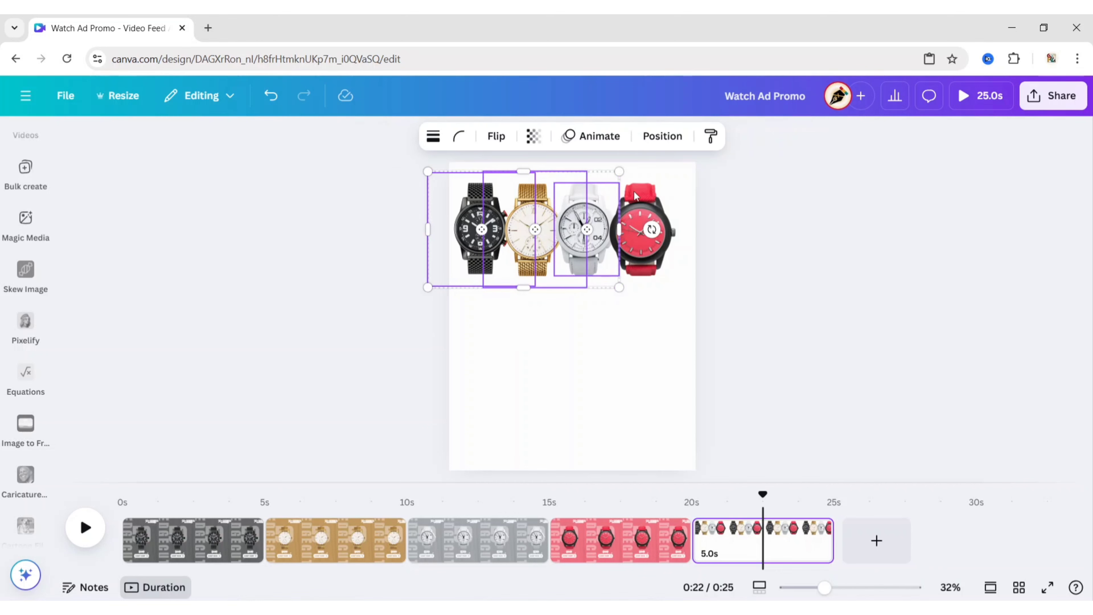
shift+click(635, 196)
drag(678, 171, 553, 231)
drag(503, 274, 637, 266)
drag(578, 234, 573, 216)
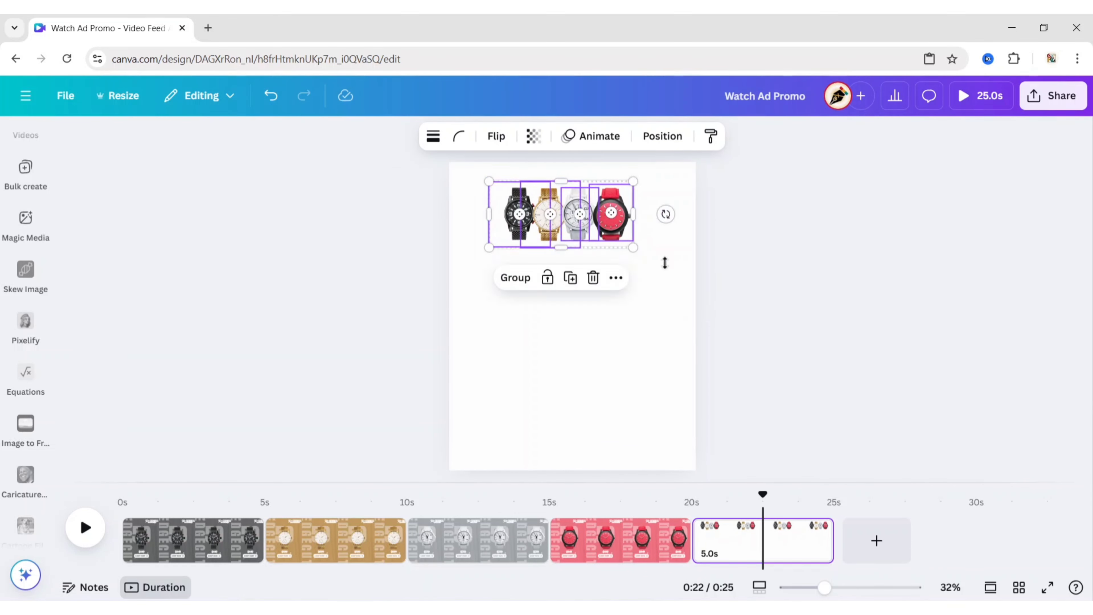
click(784, 276)
Search the graphics for "circle diameter" and add the purple-blue circle with the horizontal arrow and dashed vertical line.
scroll(25, 276, up, 5)
click(25, 252)
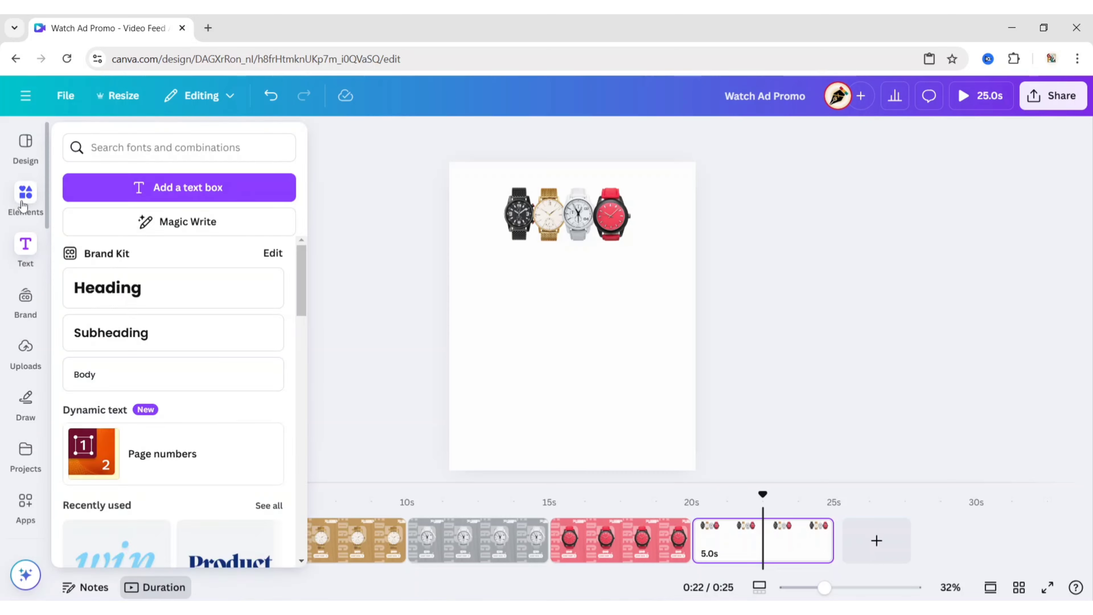
click(26, 198)
click(256, 141)
text(circle diameter)
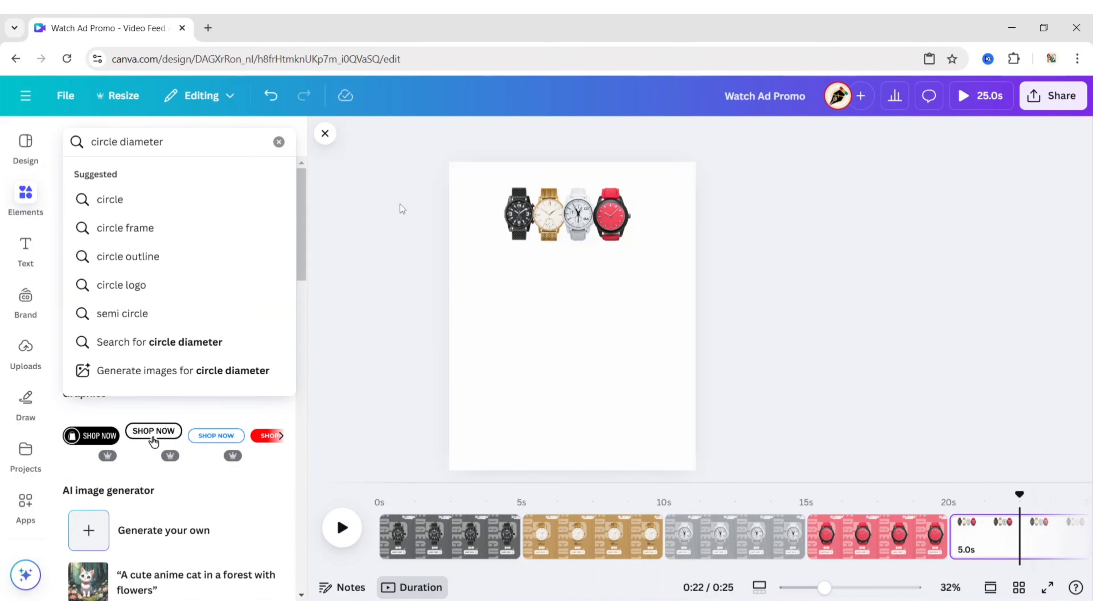
key(Return)
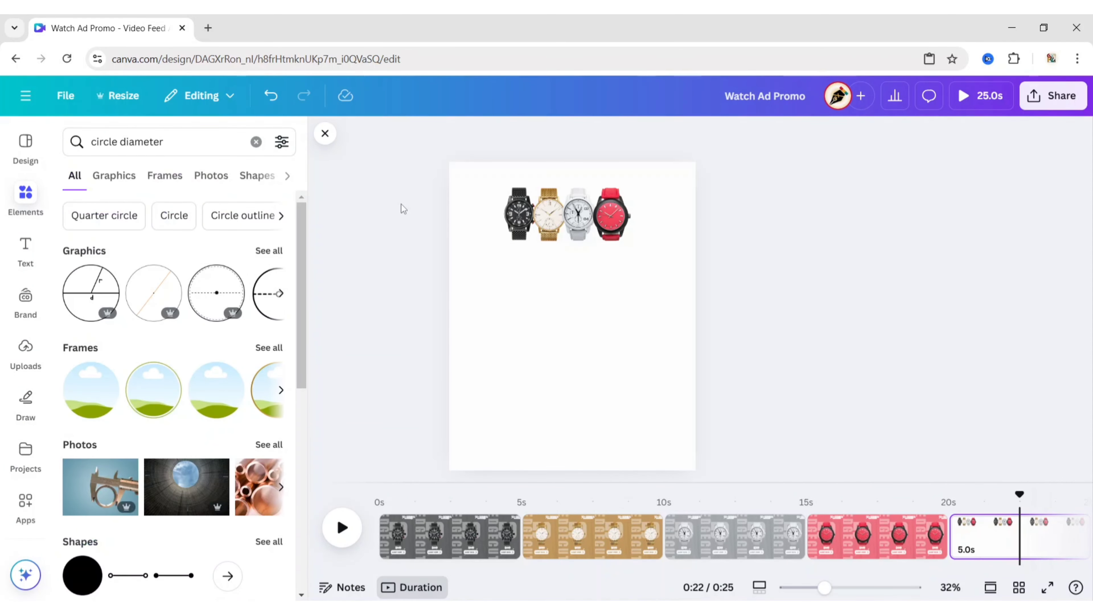
click(118, 186)
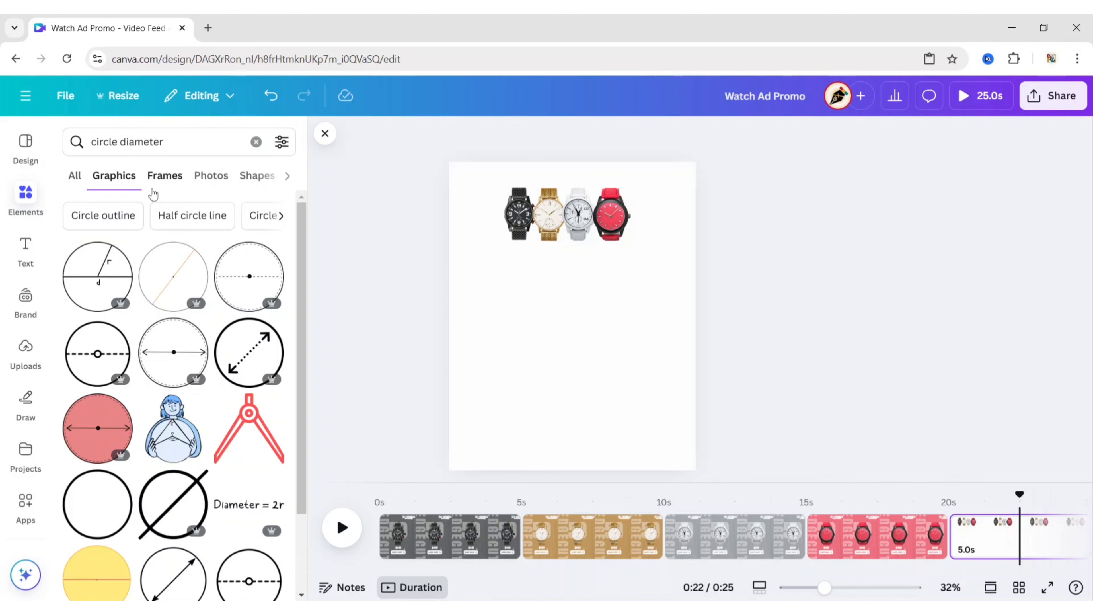
scroll(153, 195, down, 8)
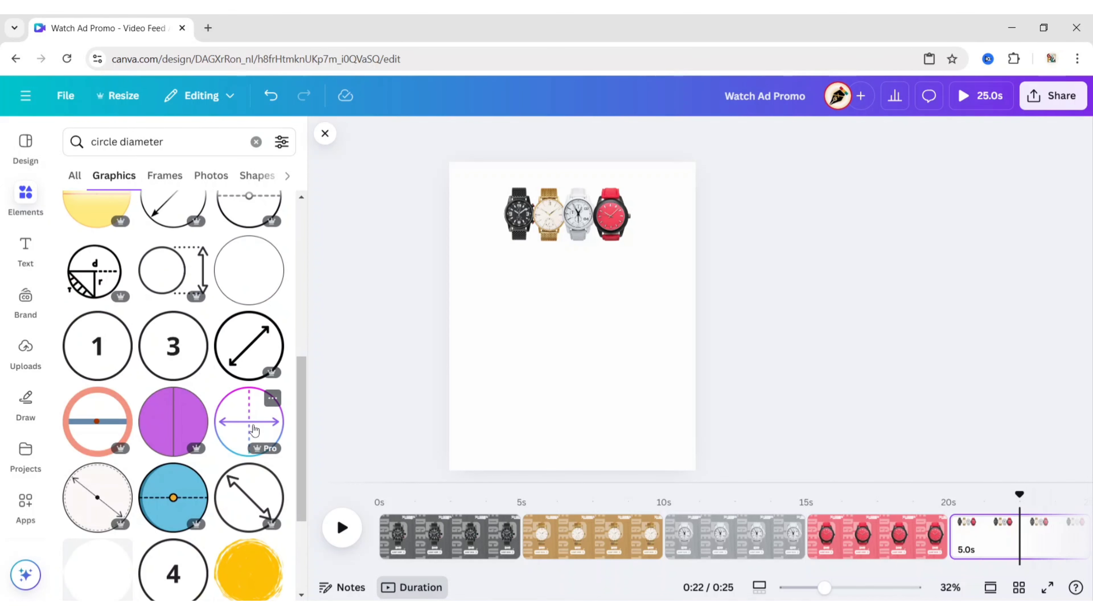
click(254, 430)
click(325, 133)
click(749, 326)
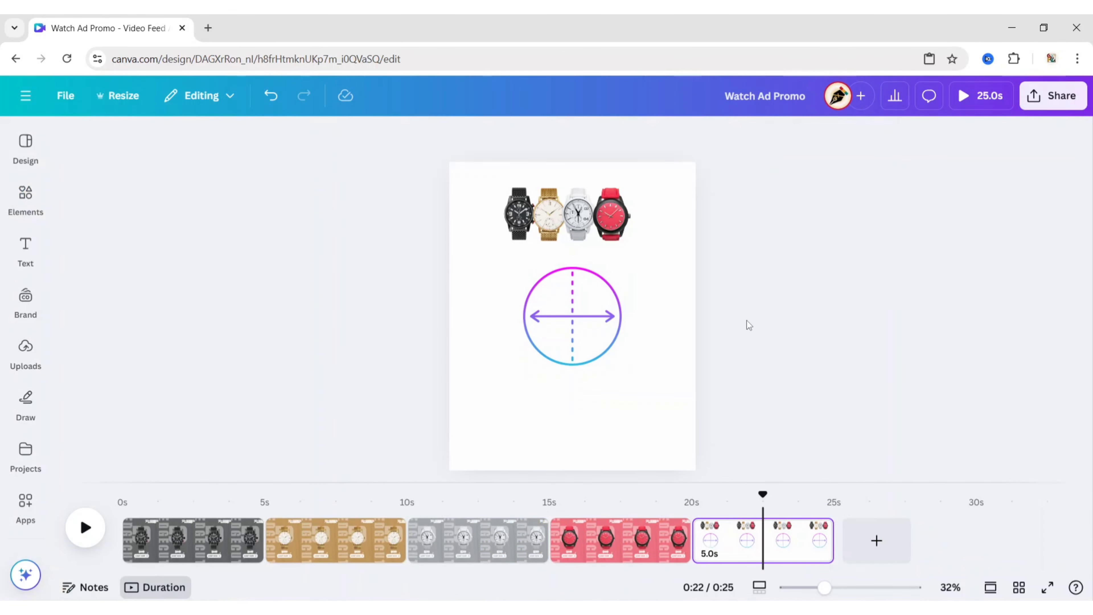
Move the black watch onto the top of the circle and send the circle graphic behind all the watches.
drag(518, 220, 572, 274)
click(596, 350)
click(703, 136)
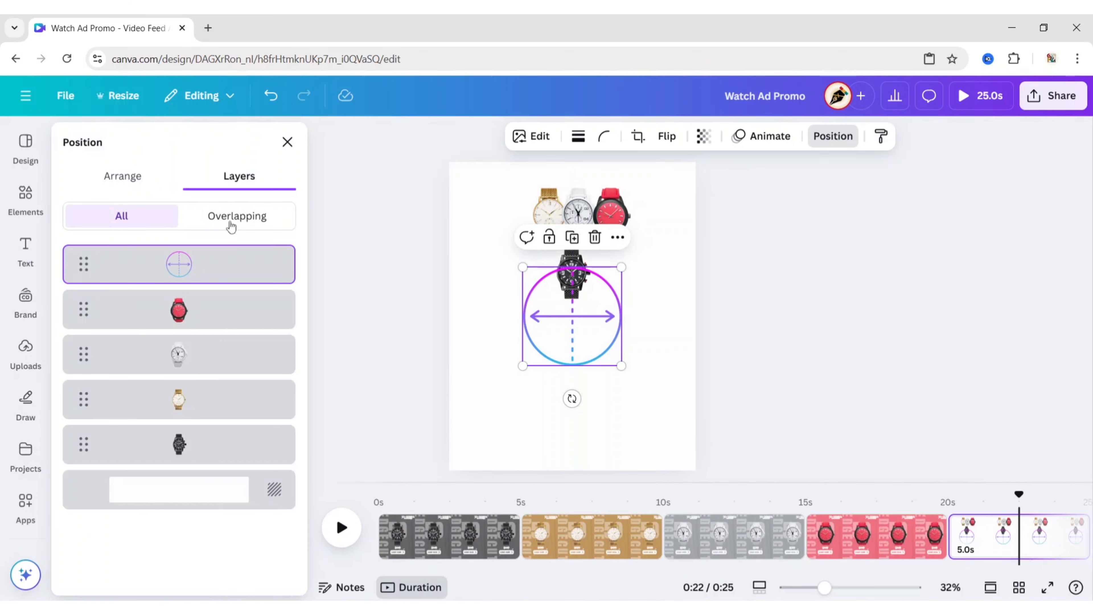
drag(202, 264, 195, 443)
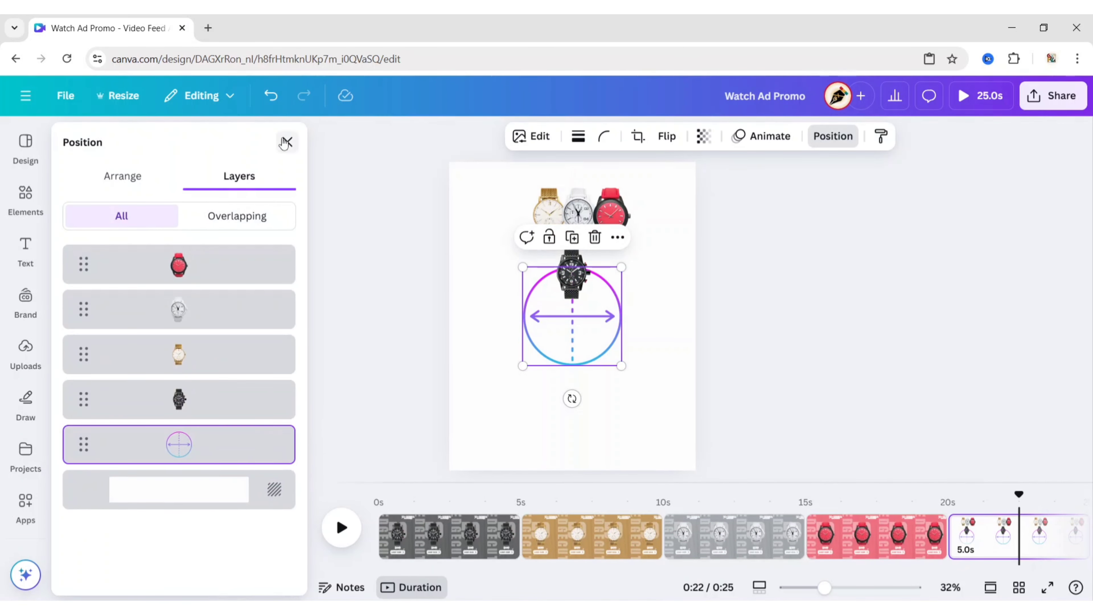
click(287, 142)
click(792, 323)
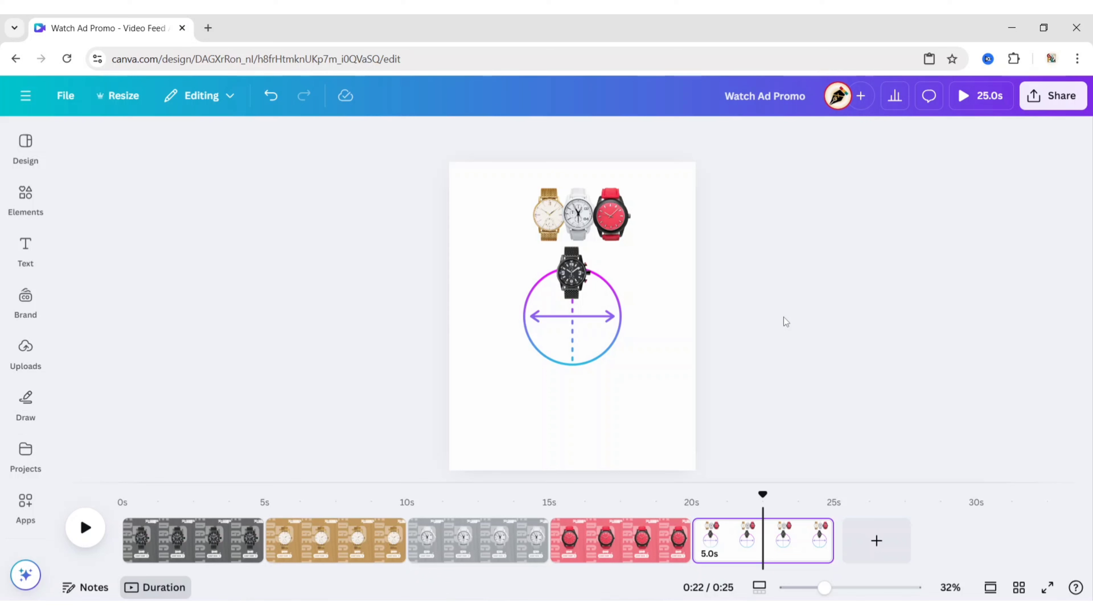
Rotate the gold watch a quarter turn clockwise and centre it on the circle's right edge.
click(549, 215)
drag(549, 215, 640, 321)
drag(640, 382, 575, 317)
drag(652, 321, 633, 320)
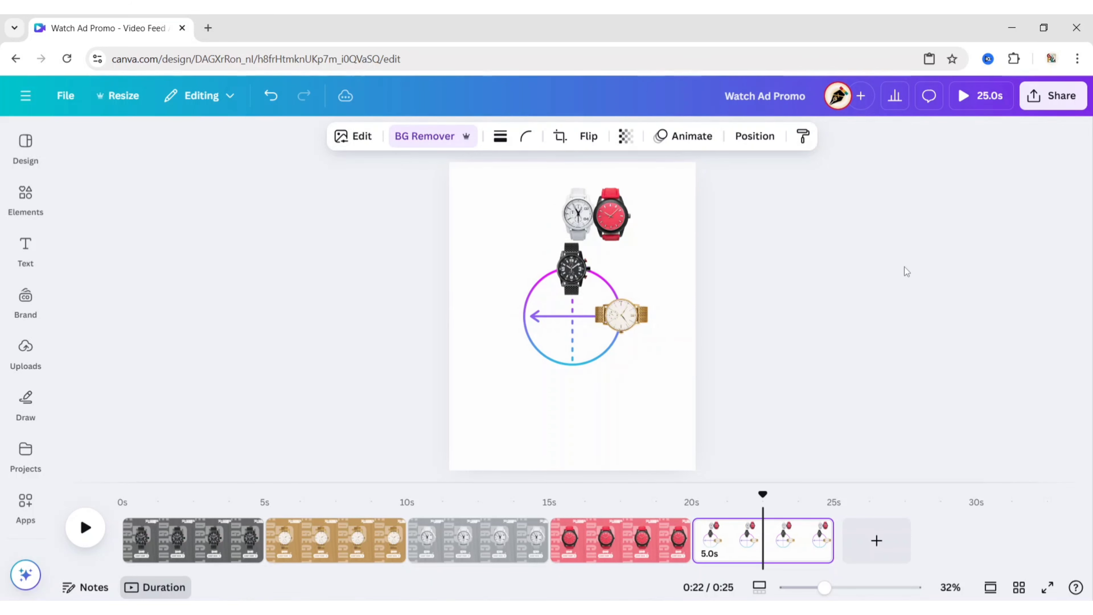
click(642, 248)
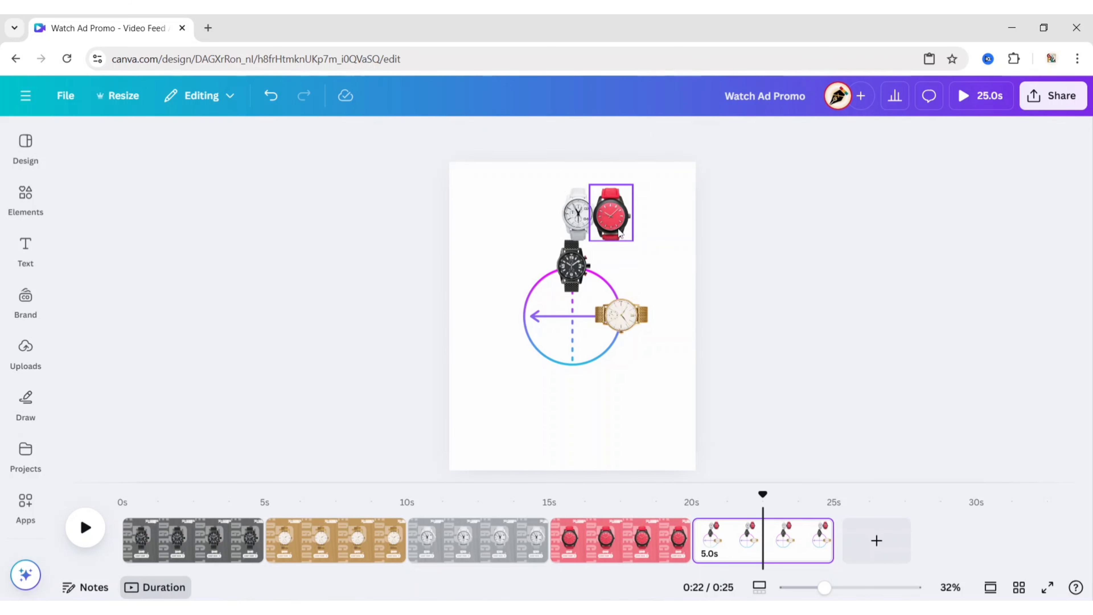
Turn the white watch upside down and centre it on the bottom of the circle.
click(577, 213)
drag(577, 213, 576, 360)
drag(576, 398, 584, 247)
click(615, 370)
click(574, 361)
click(708, 364)
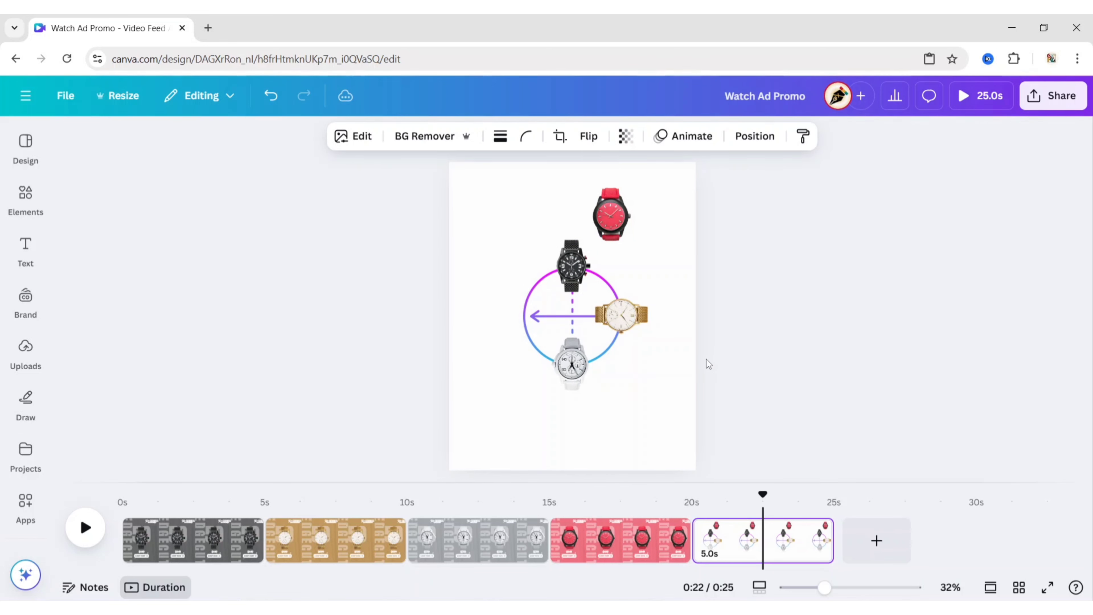
Rotate the red watch a quarter turn counterclockwise and centre it on the circle's left edge.
click(611, 214)
drag(611, 214, 521, 310)
drag(507, 372, 597, 325)
drag(525, 310, 524, 310)
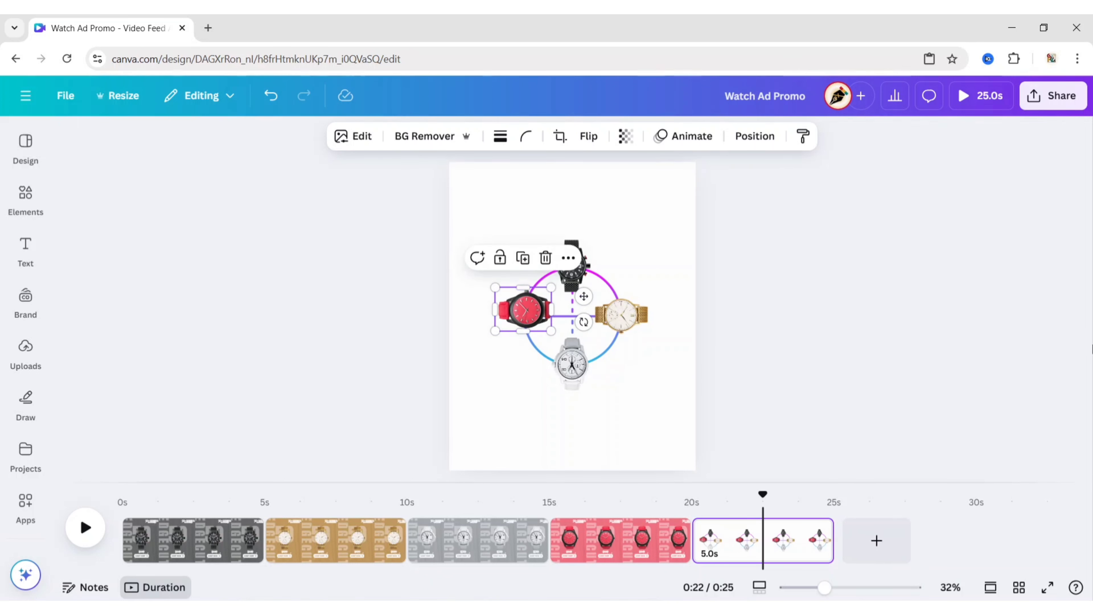
key(shift+Left)
key(shift+Left)
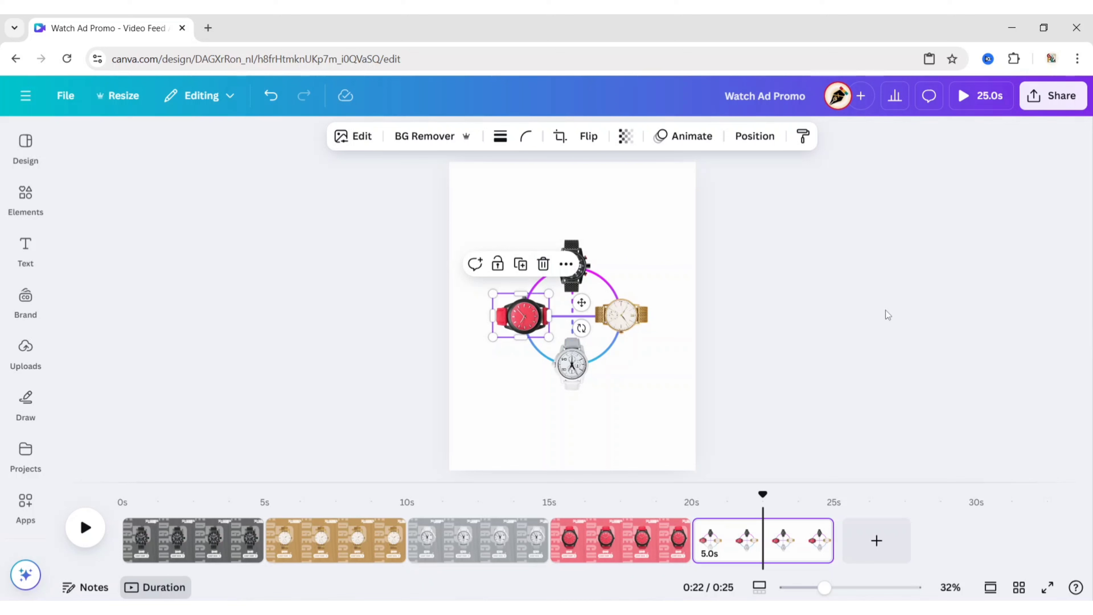
click(702, 310)
Group the four watches, scale the group down with the black watch kept on top of the circle, and ungroup them.
click(571, 265)
shift+click(621, 315)
shift+click(590, 371)
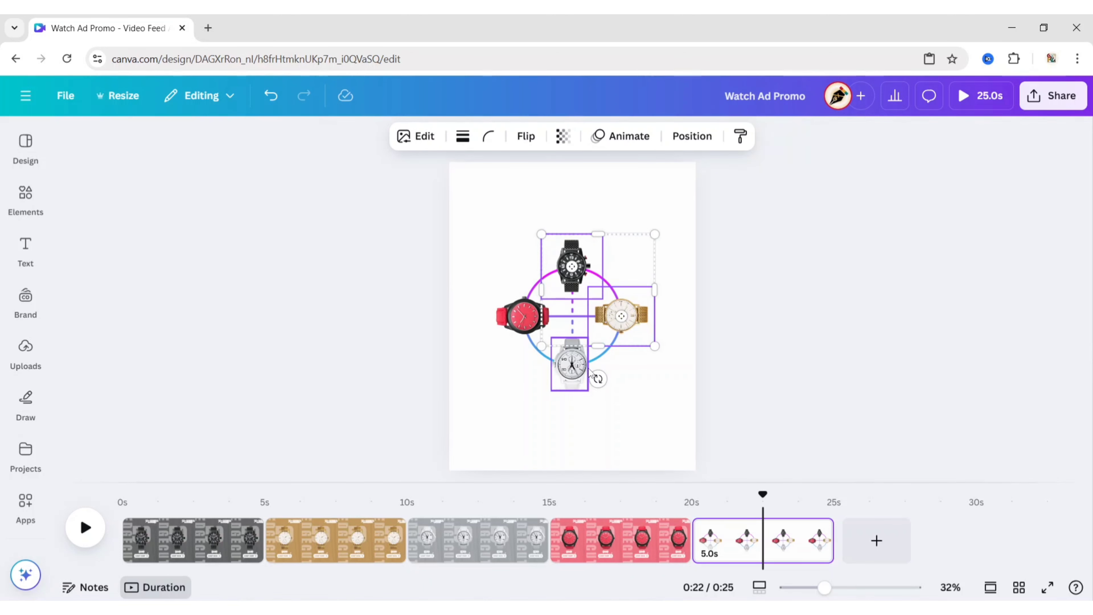
shift+click(522, 316)
click(529, 204)
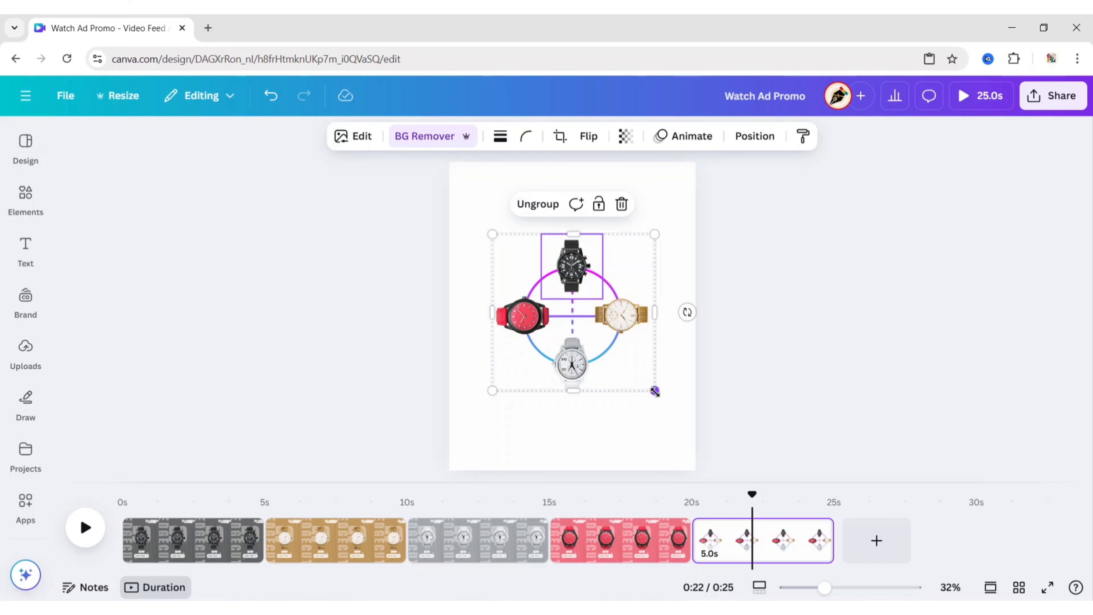
drag(649, 380, 607, 345)
drag(541, 287, 575, 296)
click(516, 215)
click(762, 343)
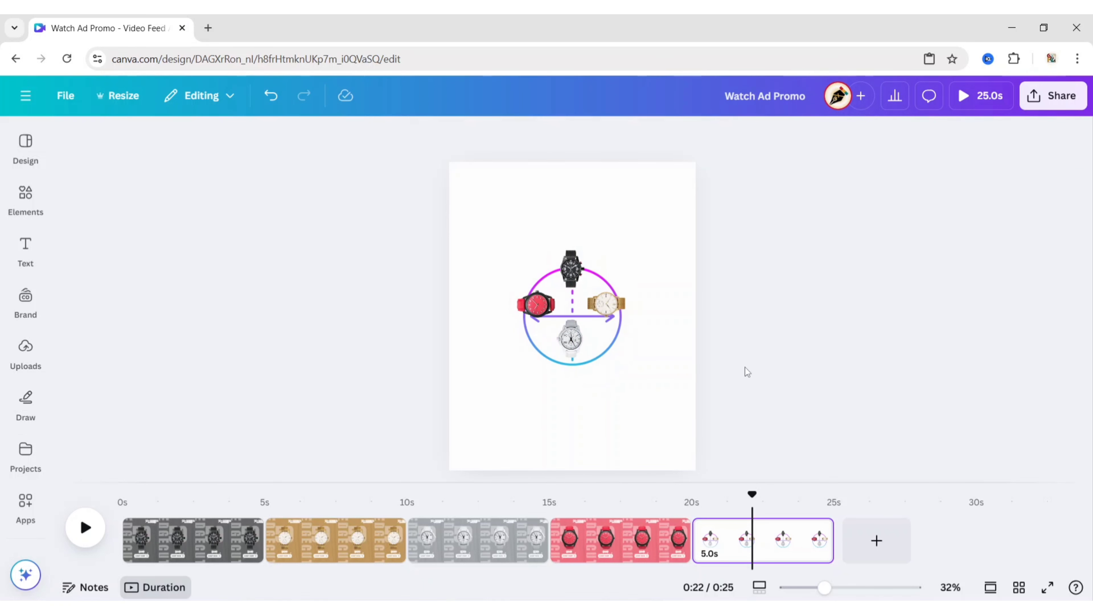
Reposition the gold, red and white watches on the circle's right, left and bottom points.
click(600, 304)
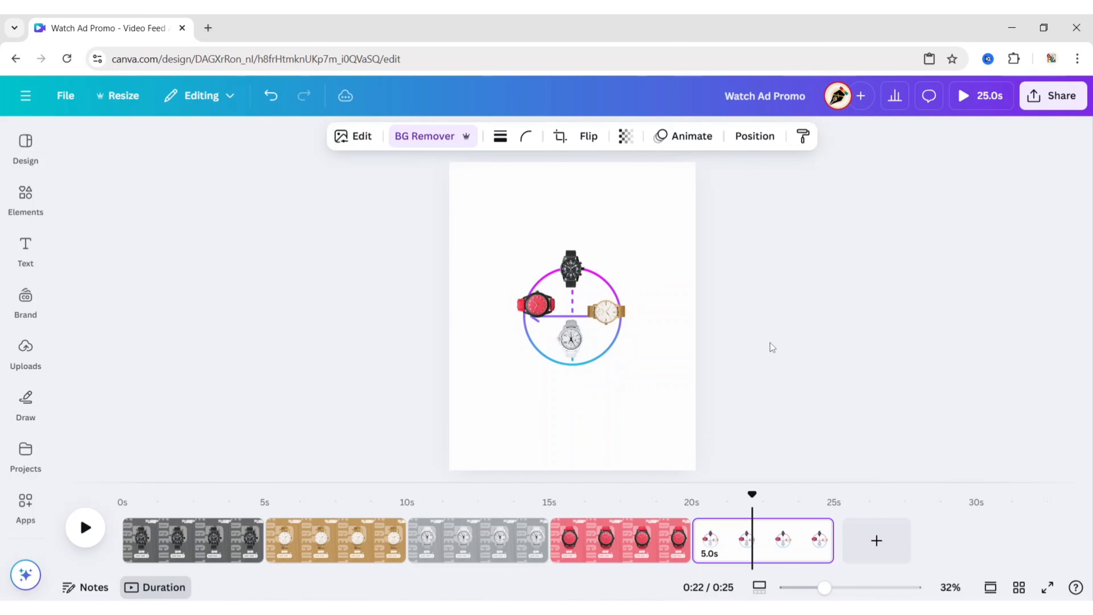
drag(601, 312, 611, 315)
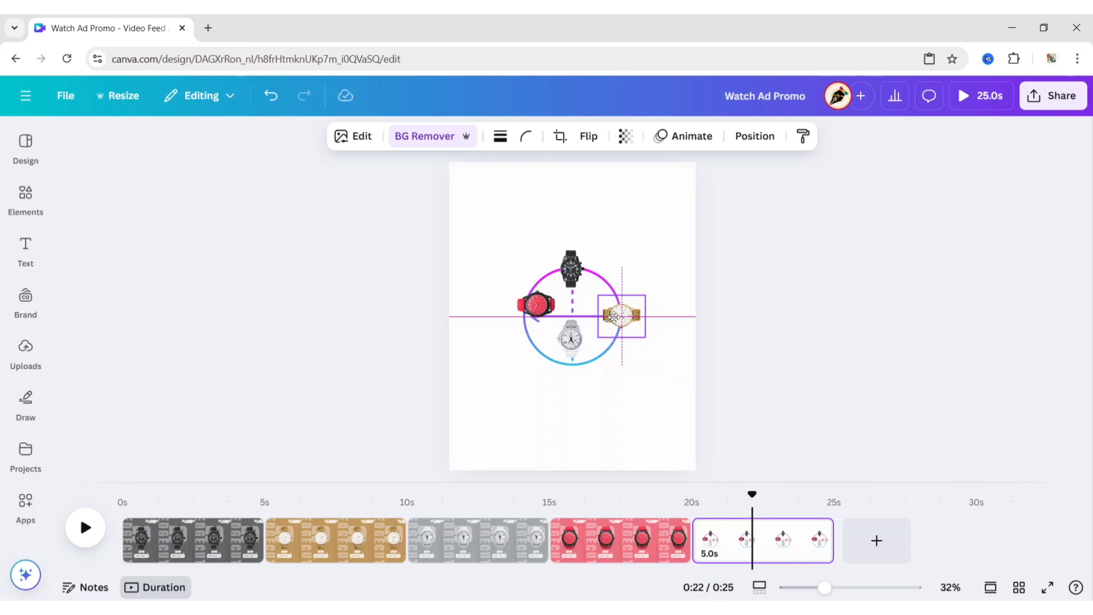
click(535, 305)
drag(535, 305, 572, 366)
click(571, 338)
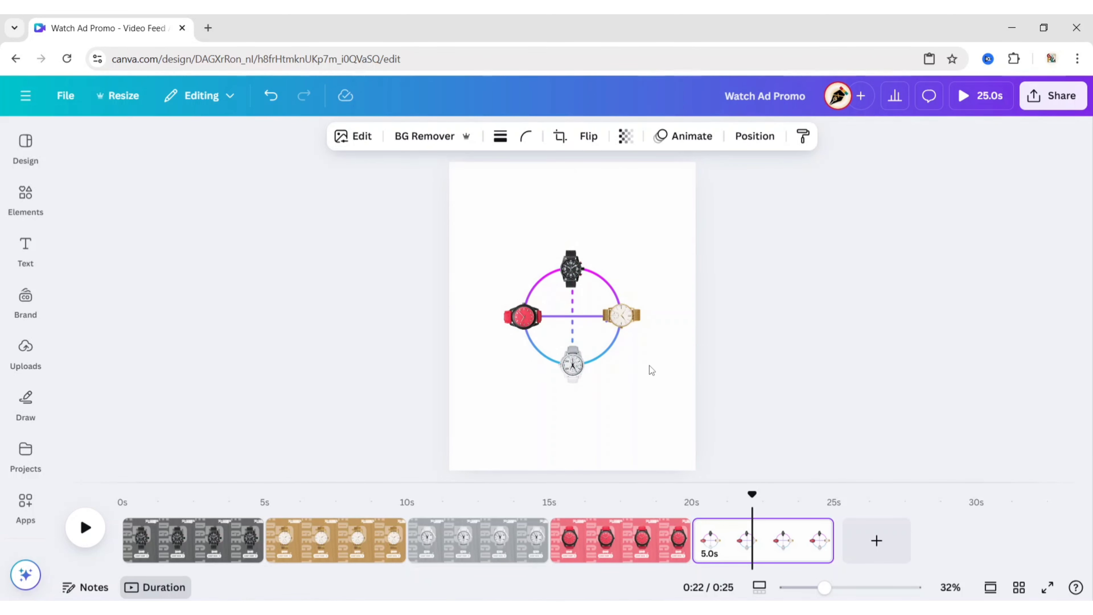
click(762, 314)
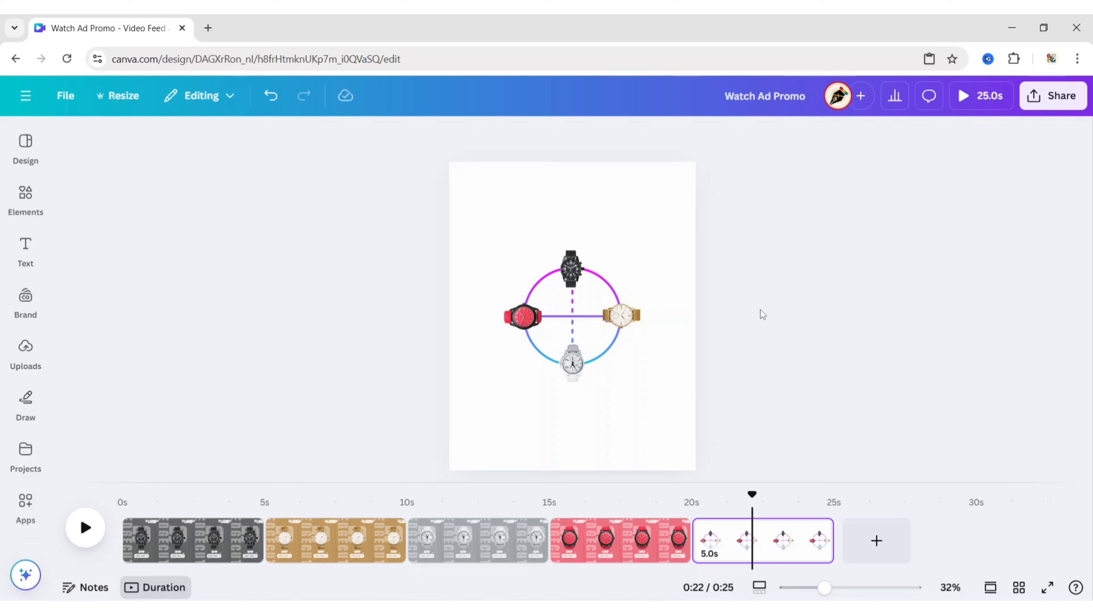
Group the black, gold, white and red watches without the circle graphic.
click(559, 269)
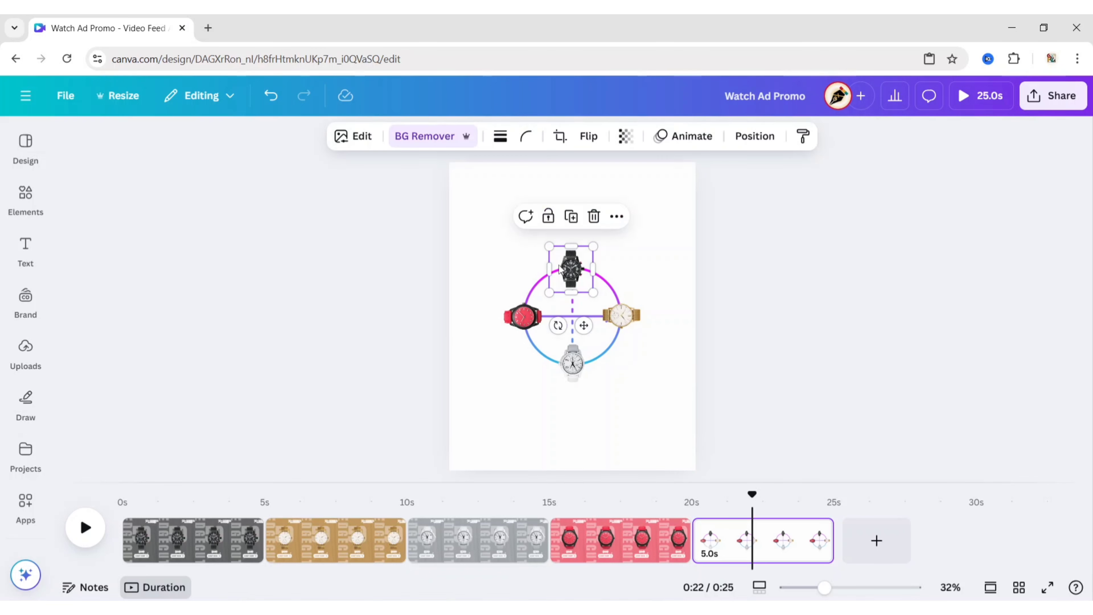
shift+click(622, 316)
shift+click(573, 363)
shift+click(516, 318)
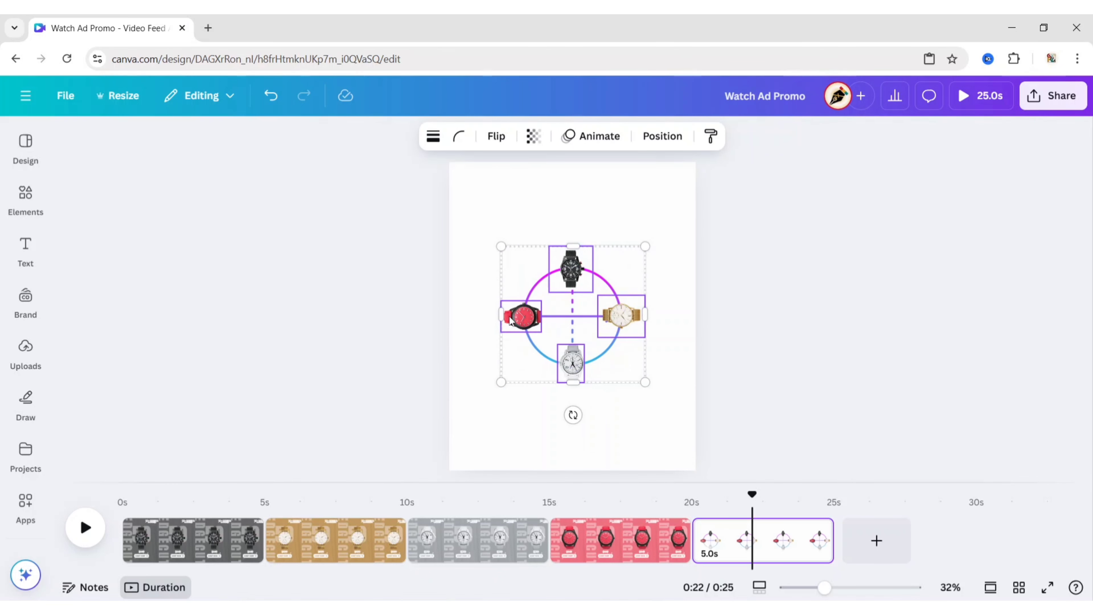
click(521, 216)
click(645, 216)
click(709, 253)
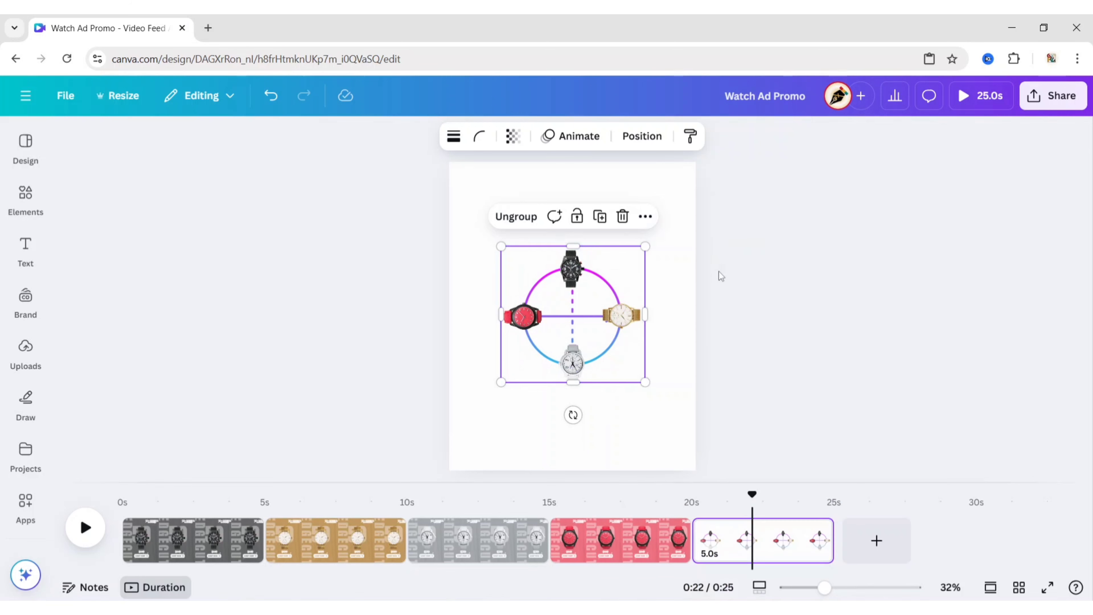
Paste the copied four-watch group onto the Black Ninja page.
click(721, 276)
click(144, 549)
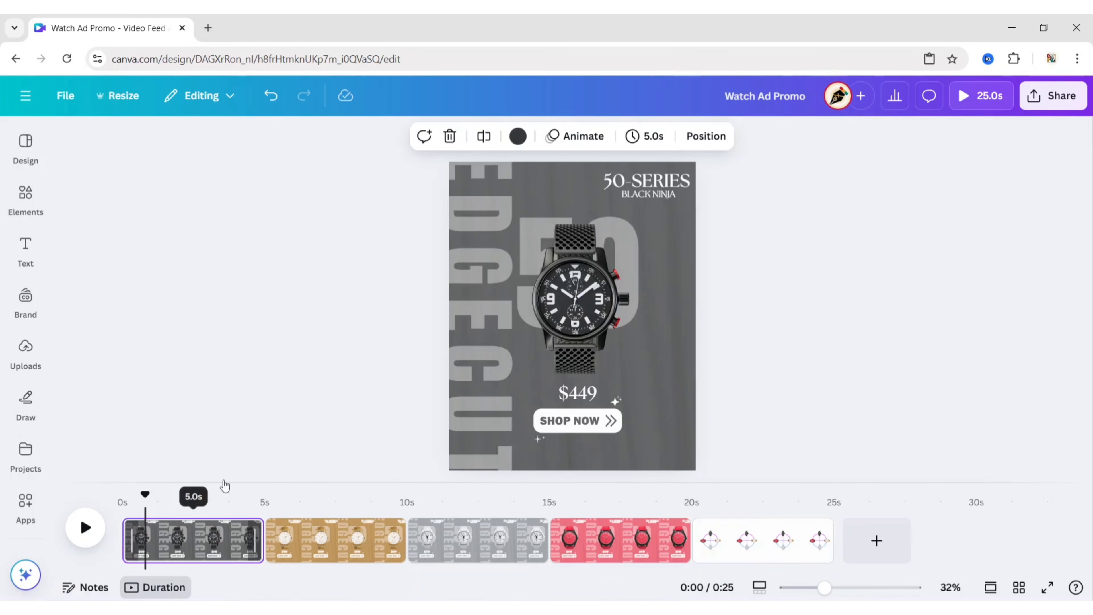
right_click(534, 274)
click(576, 178)
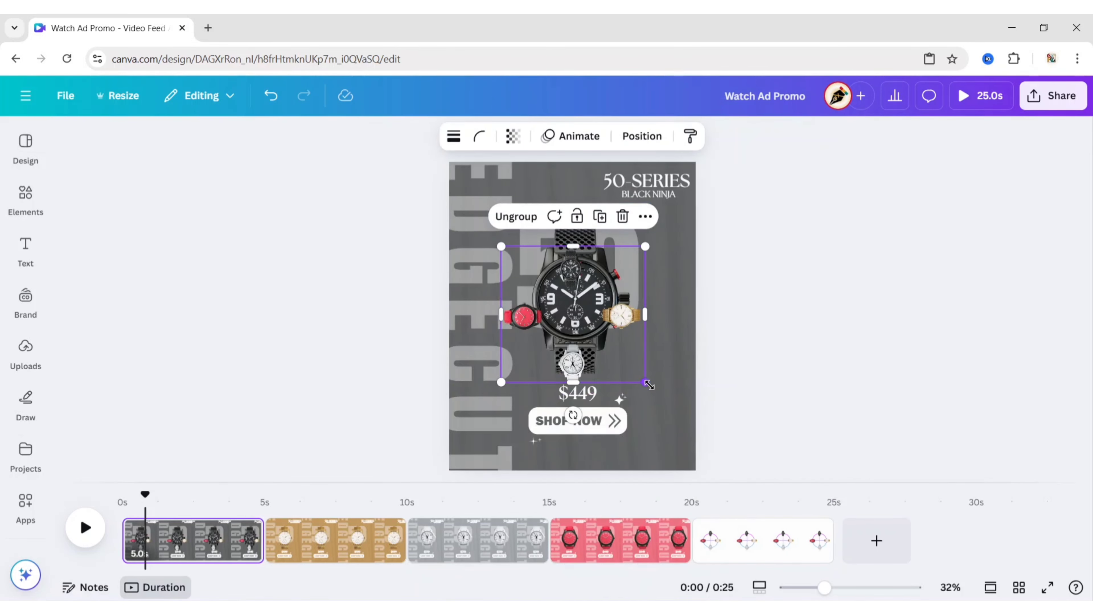
Enlarge and reposition the watch group so its black watch exactly covers the page's original black watch.
drag(646, 384, 897, 541)
drag(617, 355, 490, 317)
drag(780, 208, 902, 110)
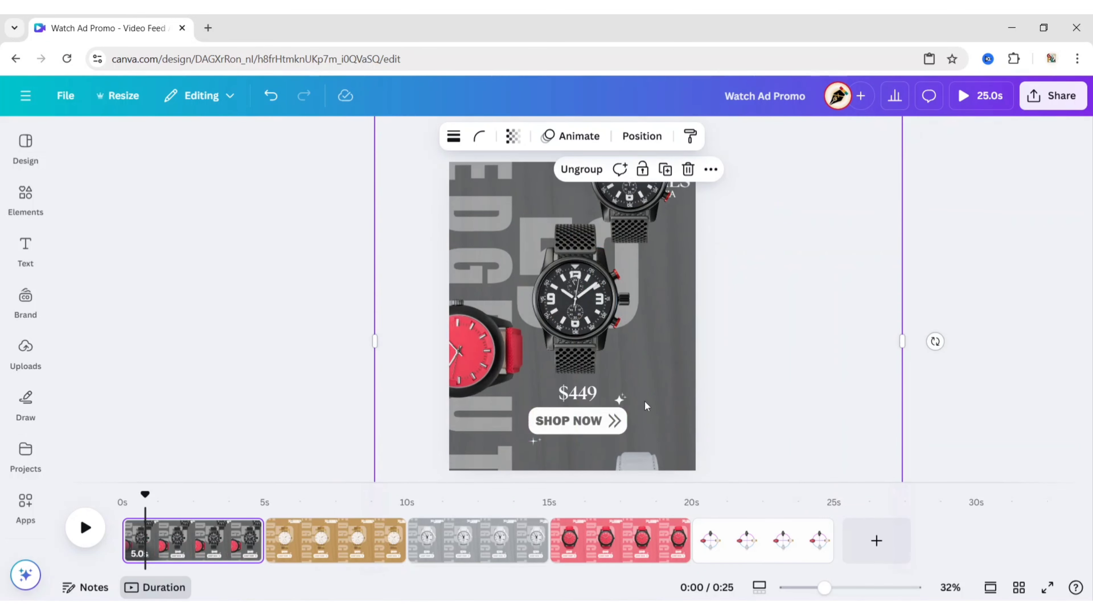
drag(668, 375, 613, 473)
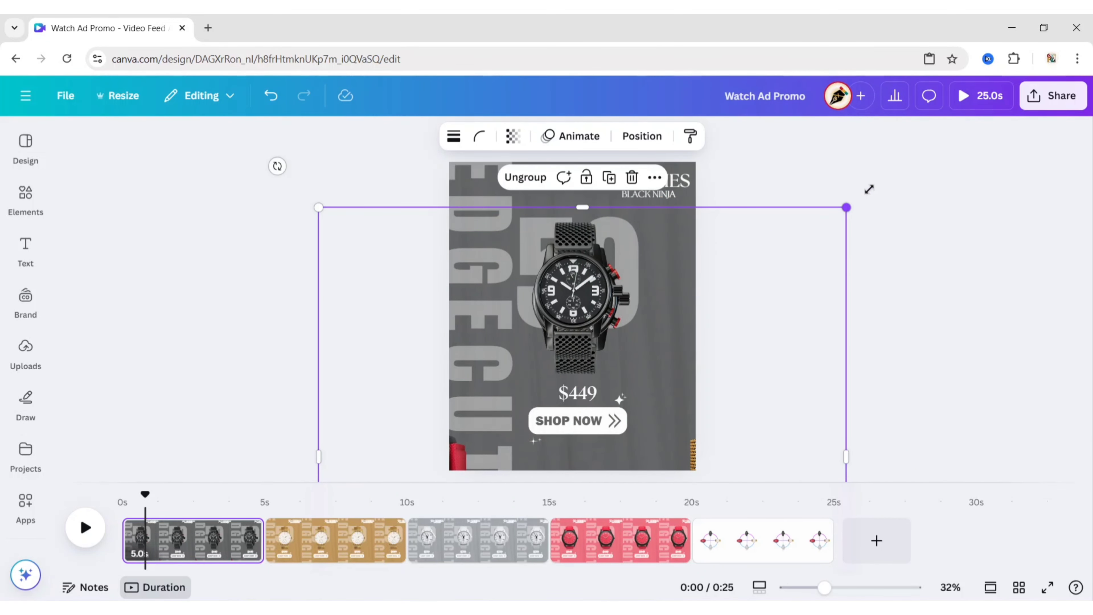
drag(845, 207, 883, 177)
drag(629, 371, 622, 355)
drag(868, 209, 927, 151)
drag(712, 298, 685, 352)
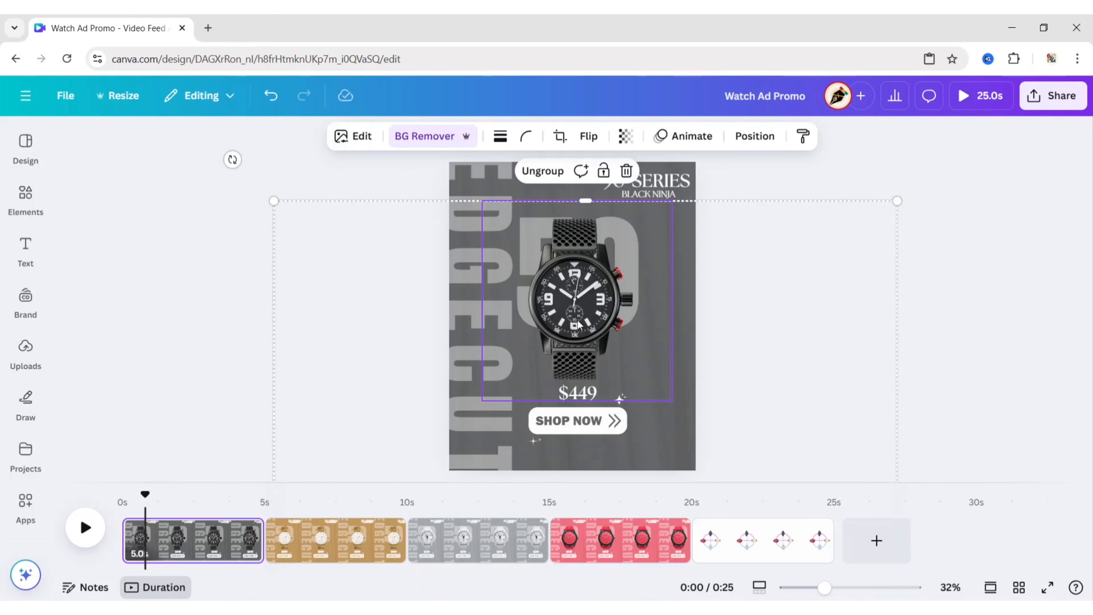
Delete the original single black watch layer beneath the group on the Black Ninja page.
click(753, 137)
click(181, 499)
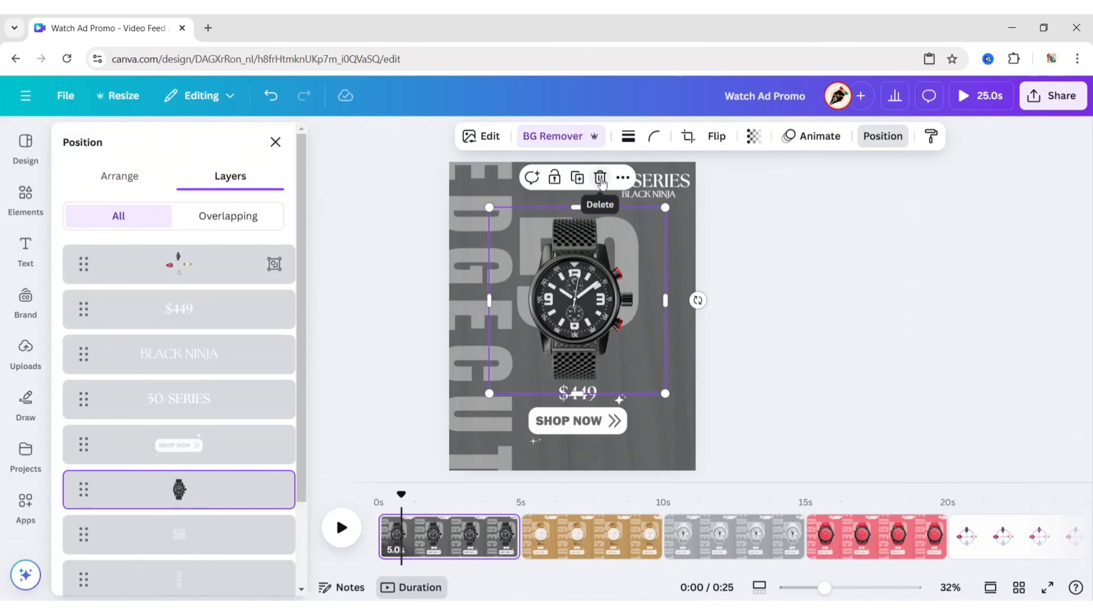
click(600, 178)
click(275, 142)
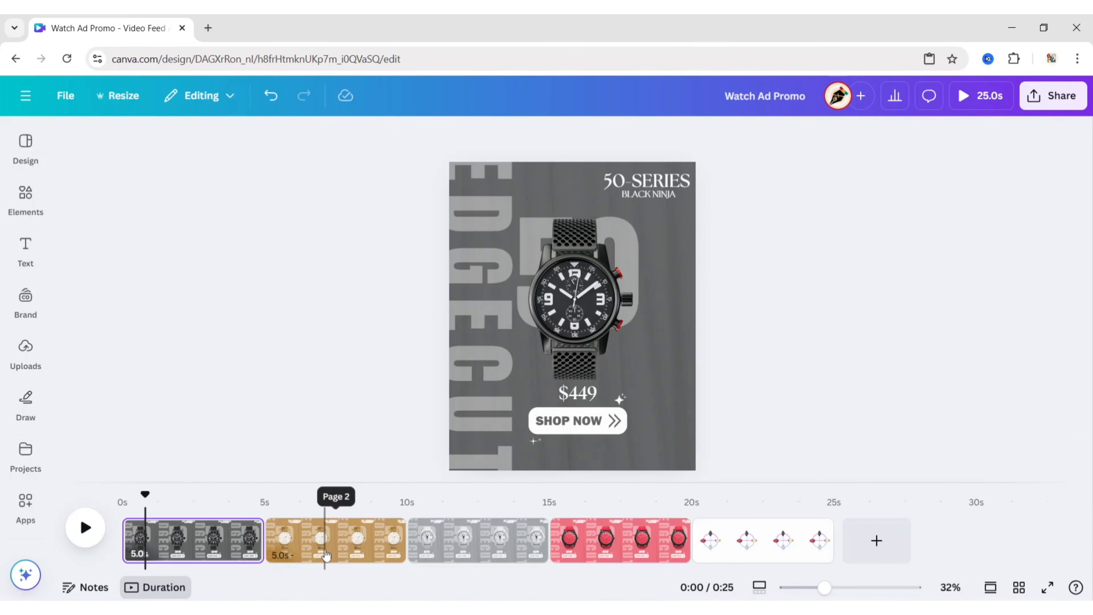
Delete the single watch image from the Golden Ratio, Grey Dust and Red Cherry pages.
click(325, 554)
click(549, 370)
click(601, 175)
click(443, 540)
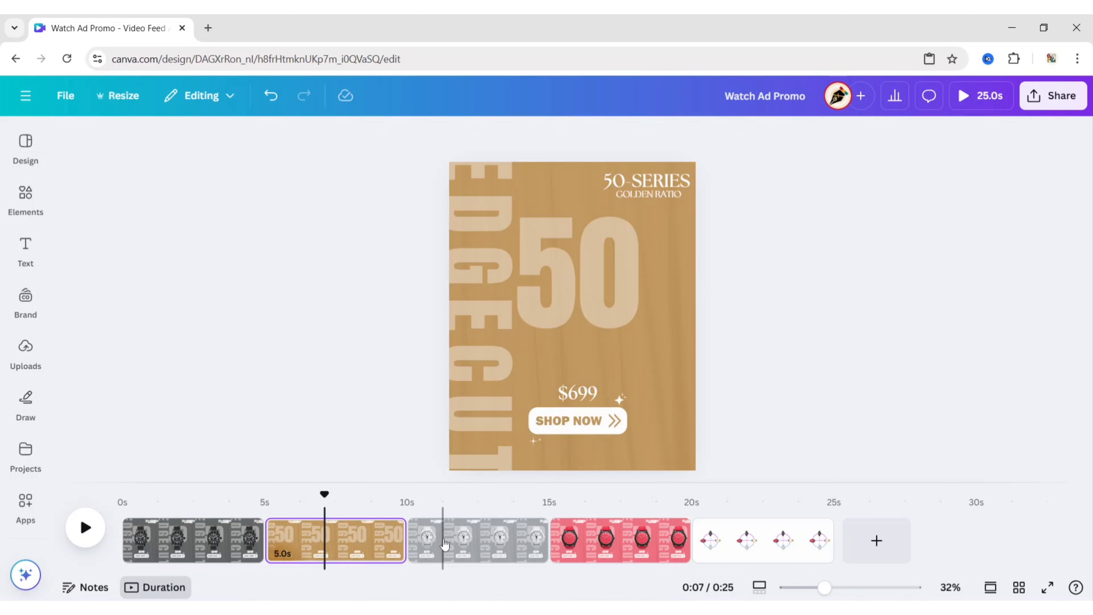
click(582, 314)
click(606, 176)
click(588, 540)
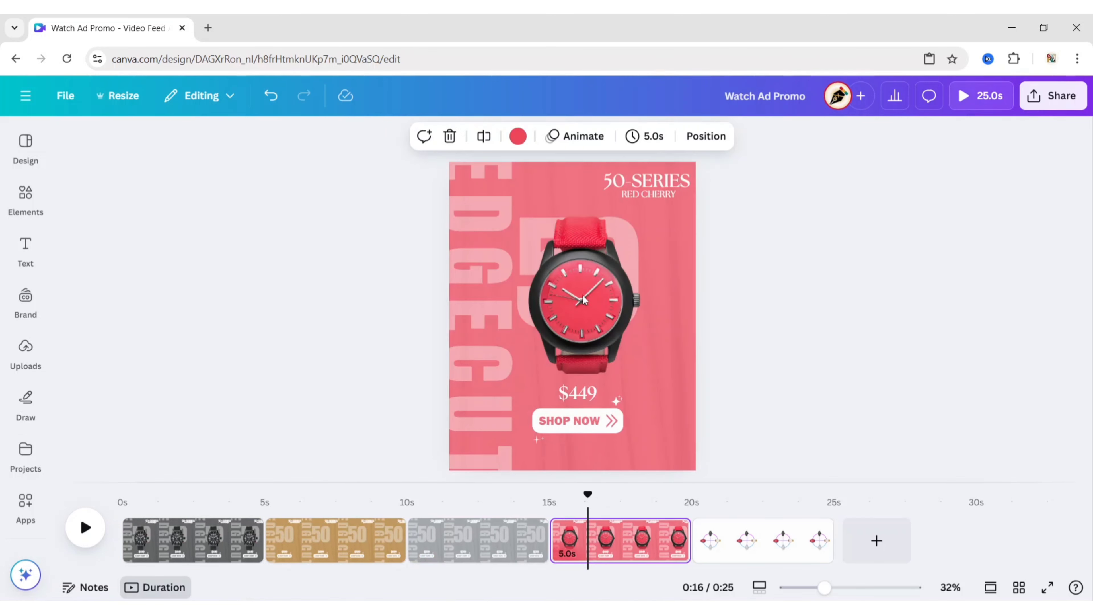
click(607, 302)
click(606, 176)
Copy the enlarged four-watch group from the Black Ninja page.
click(189, 540)
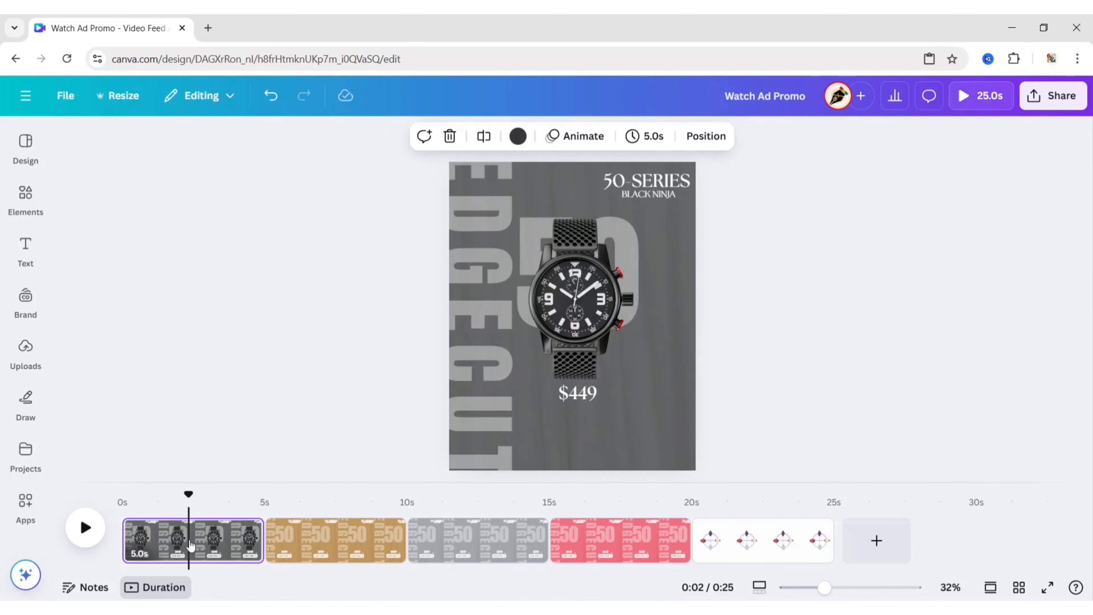
click(701, 359)
click(592, 331)
click(773, 261)
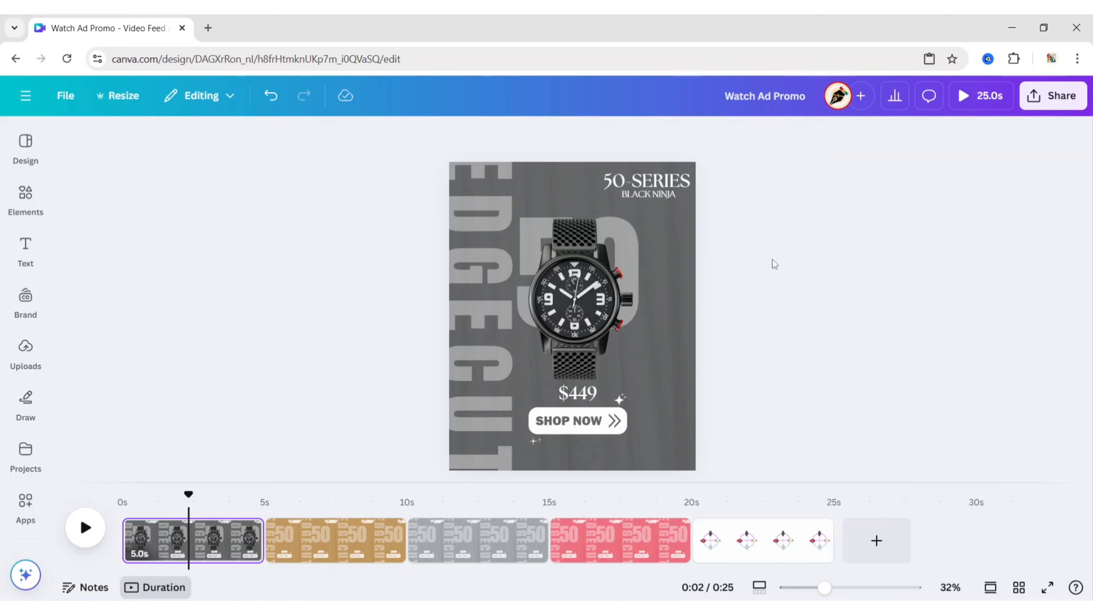
click(662, 280)
click(702, 274)
click(628, 251)
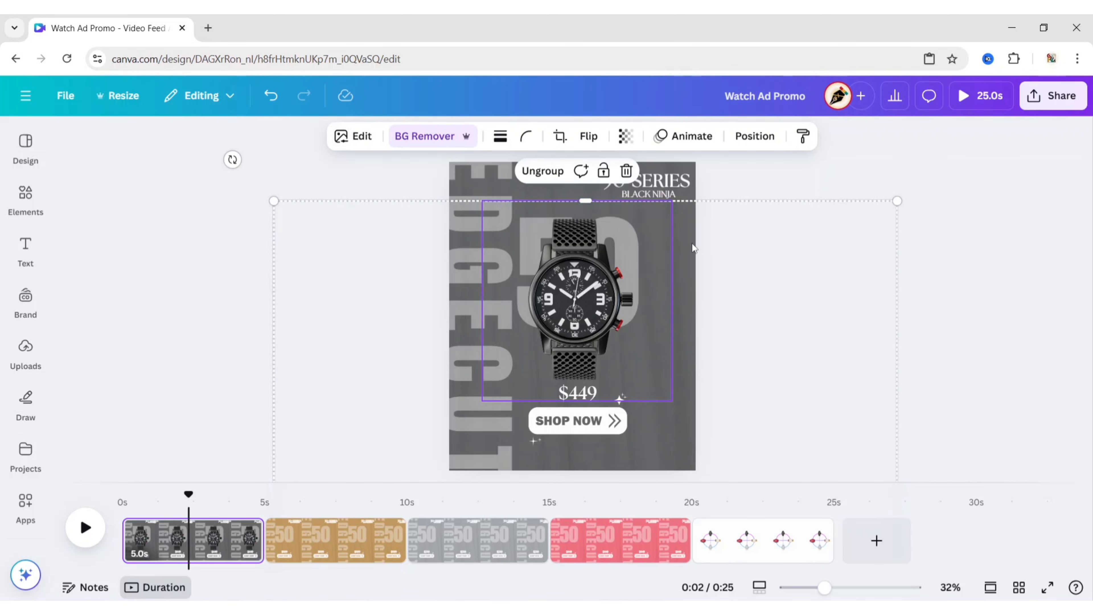
click(419, 280)
click(466, 280)
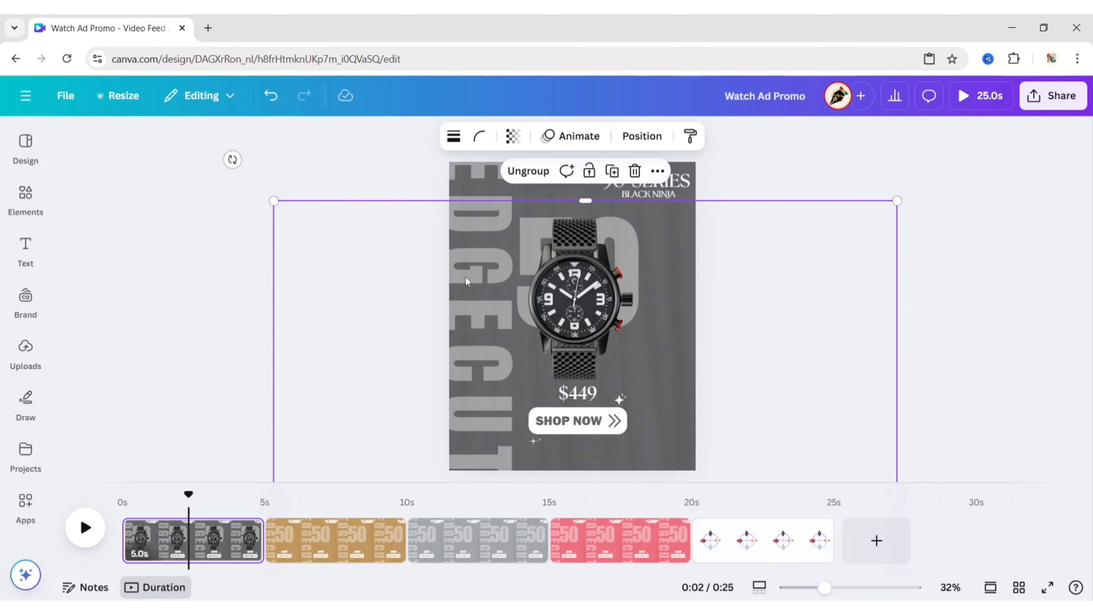
click(655, 172)
click(680, 212)
click(742, 174)
Paste the watch group onto the Golden Ratio page and rotate it a quarter turn counterclockwise, centring the gold watch over the 50.
click(356, 536)
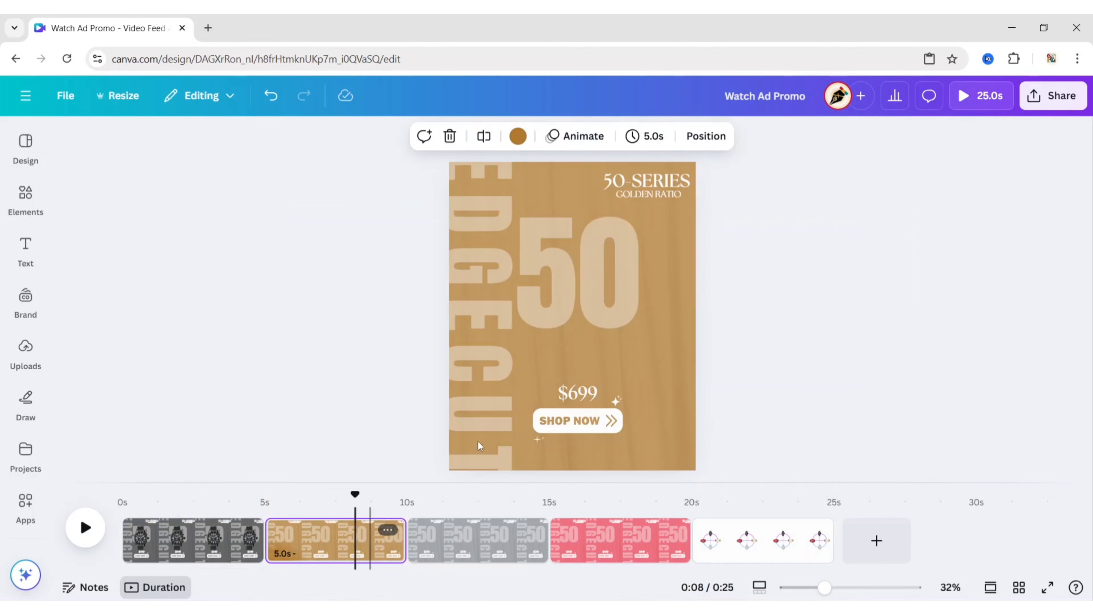
right_click(567, 342)
click(627, 230)
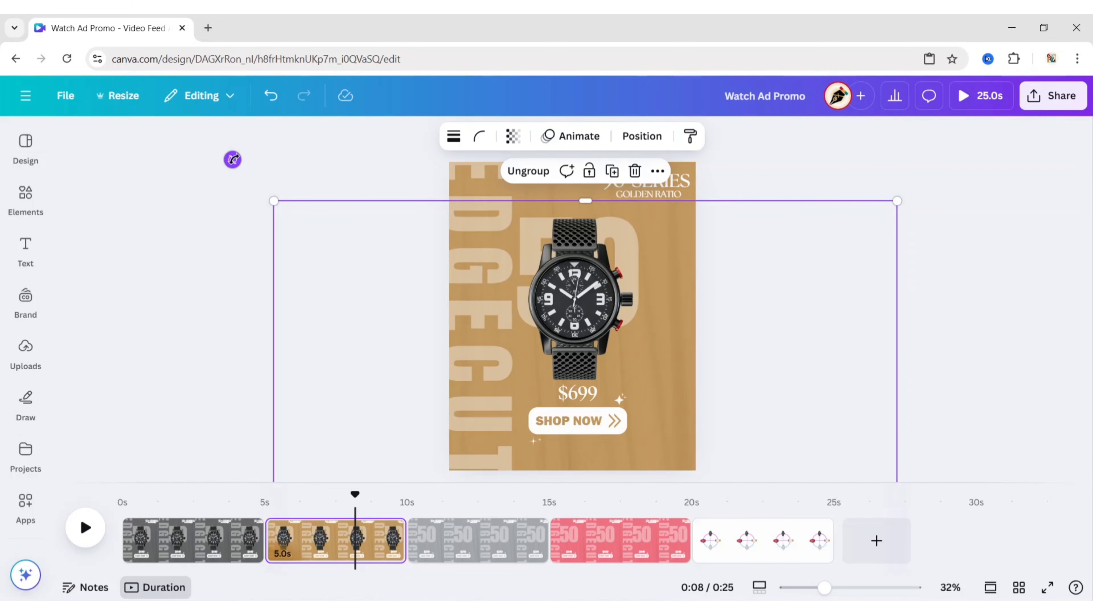
drag(233, 159, 172, 568)
drag(749, 184, 628, 146)
drag(607, 295, 593, 293)
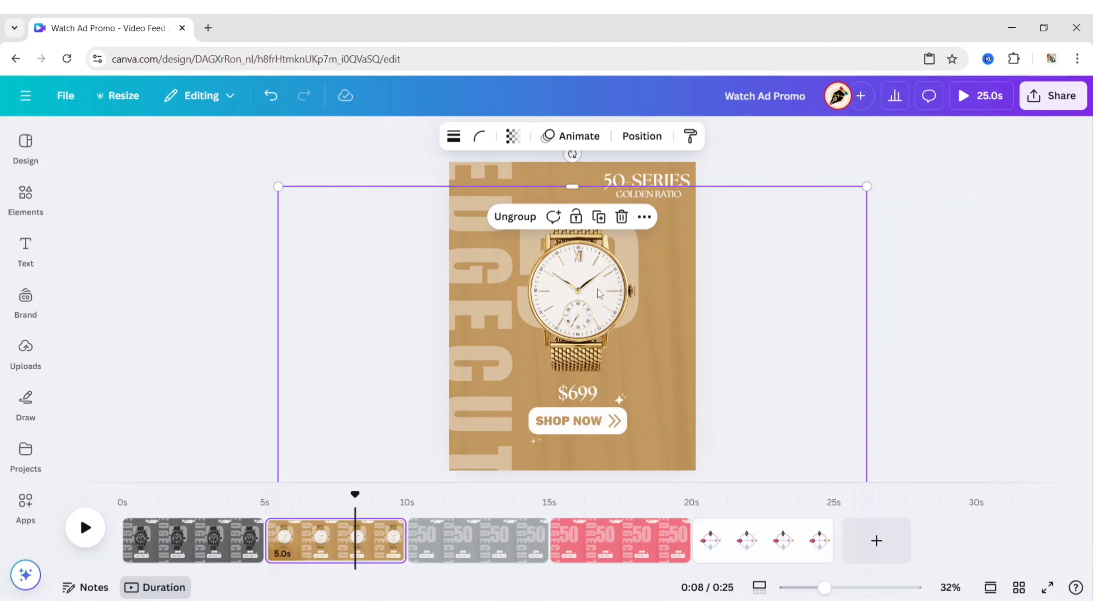
click(1001, 289)
click(614, 284)
click(735, 233)
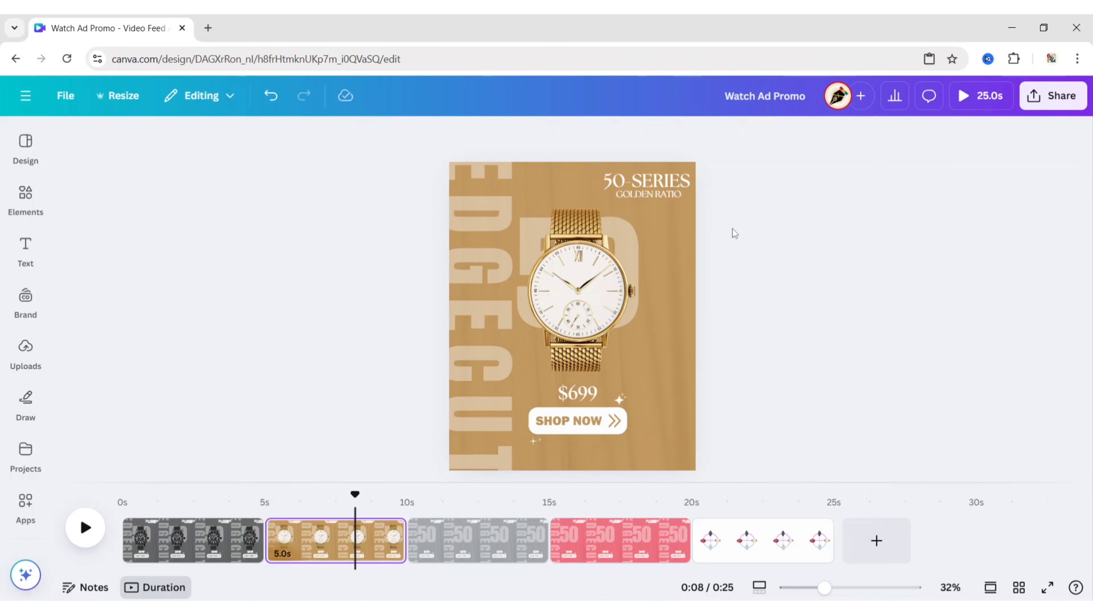
Copy the rotated watch group from the Golden Ratio page and paste it onto the Grey Dust page.
click(684, 257)
click(644, 217)
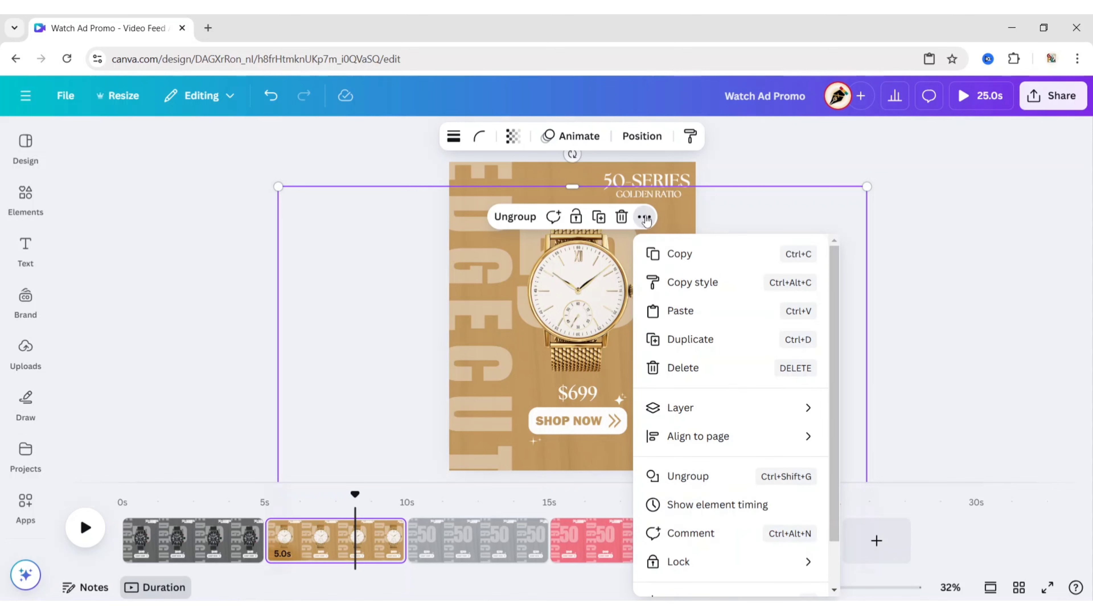
click(686, 254)
click(469, 540)
right_click(617, 249)
click(687, 227)
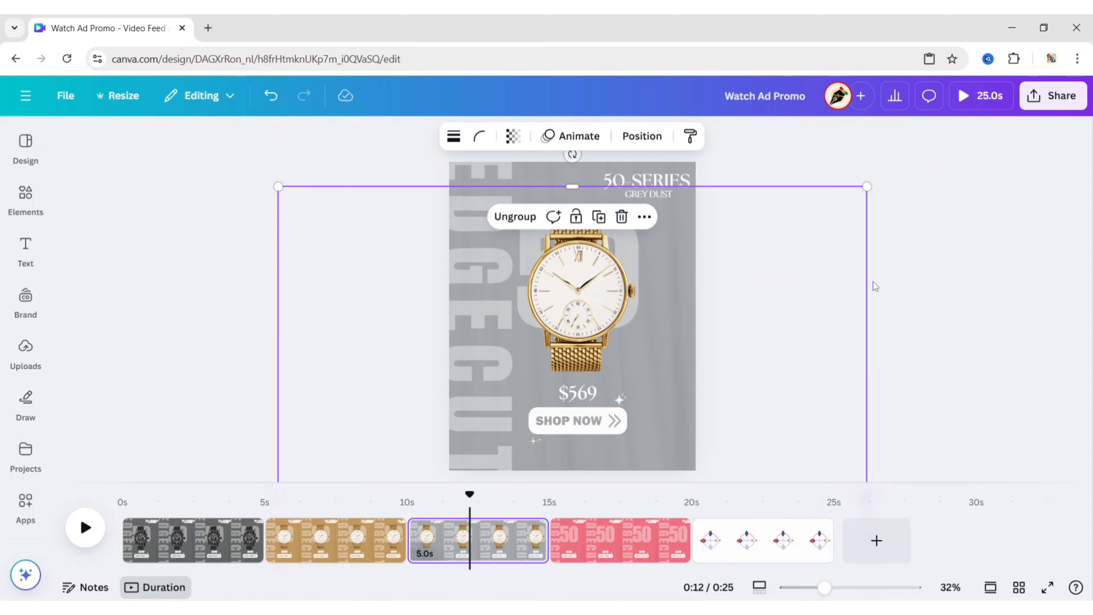
Rotate the Grey Dust page's watch group another quarter turn counterclockwise so the white watch sits upright above the price.
click(873, 285)
click(607, 197)
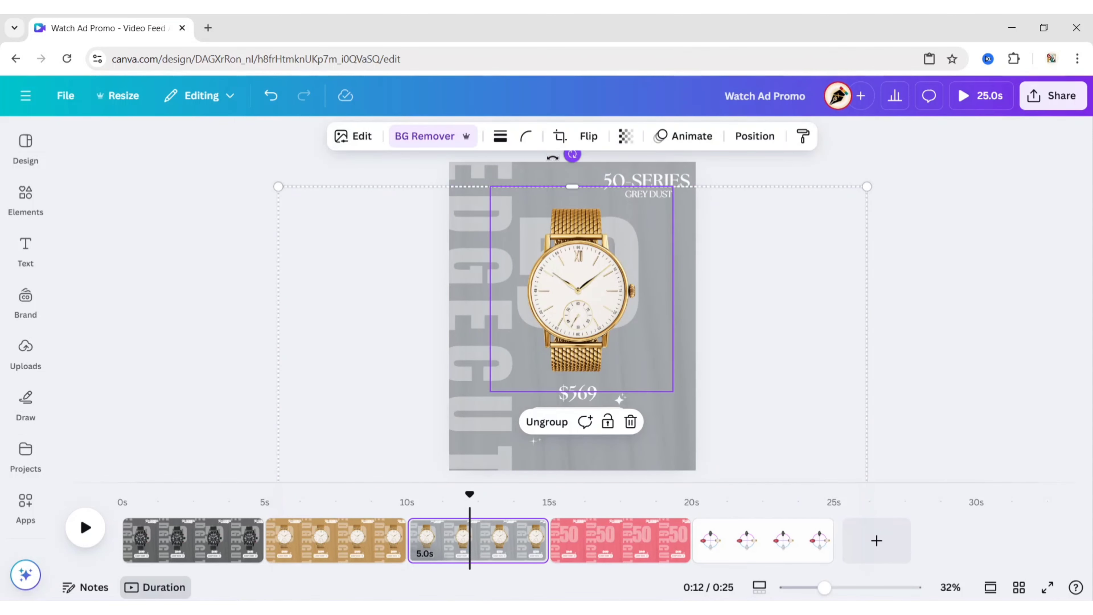
drag(552, 157, 26, 498)
click(826, 177)
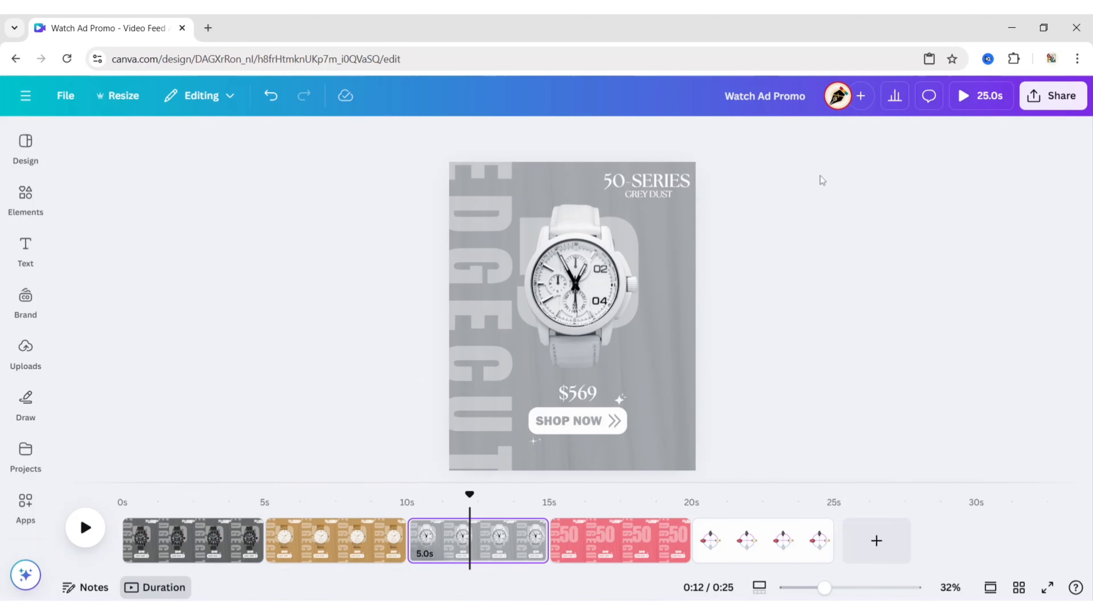
click(614, 214)
click(849, 181)
Copy the Grey Dust watch group onto the Red Cherry page and rotate and position it so the red watch stands upright in the centre.
click(646, 226)
click(644, 174)
click(680, 211)
click(598, 540)
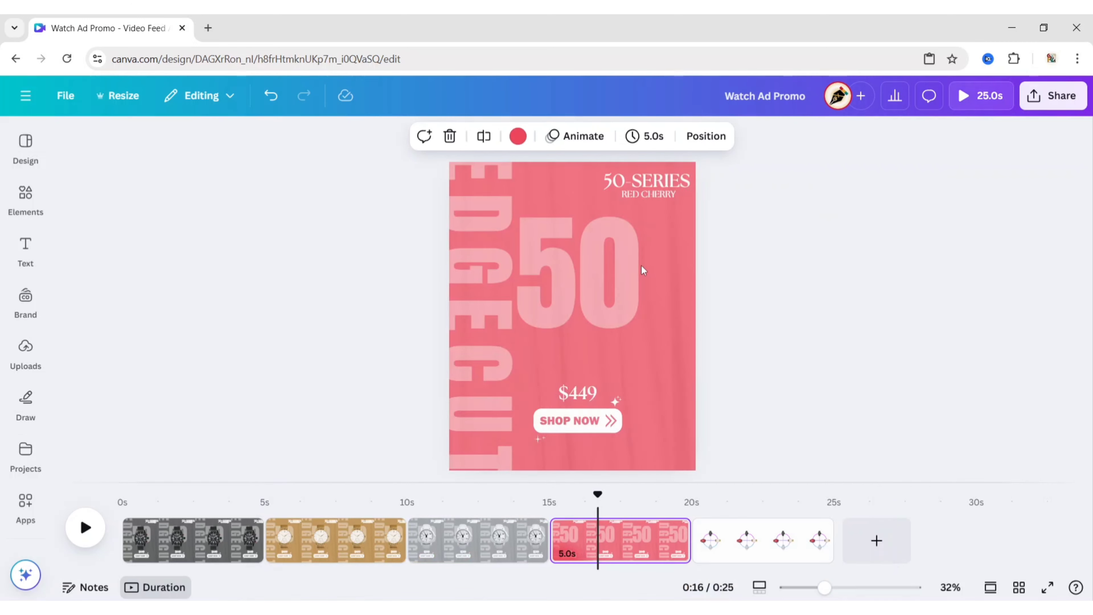
click(639, 269)
key(ctrl+v)
drag(220, 163, 445, 569)
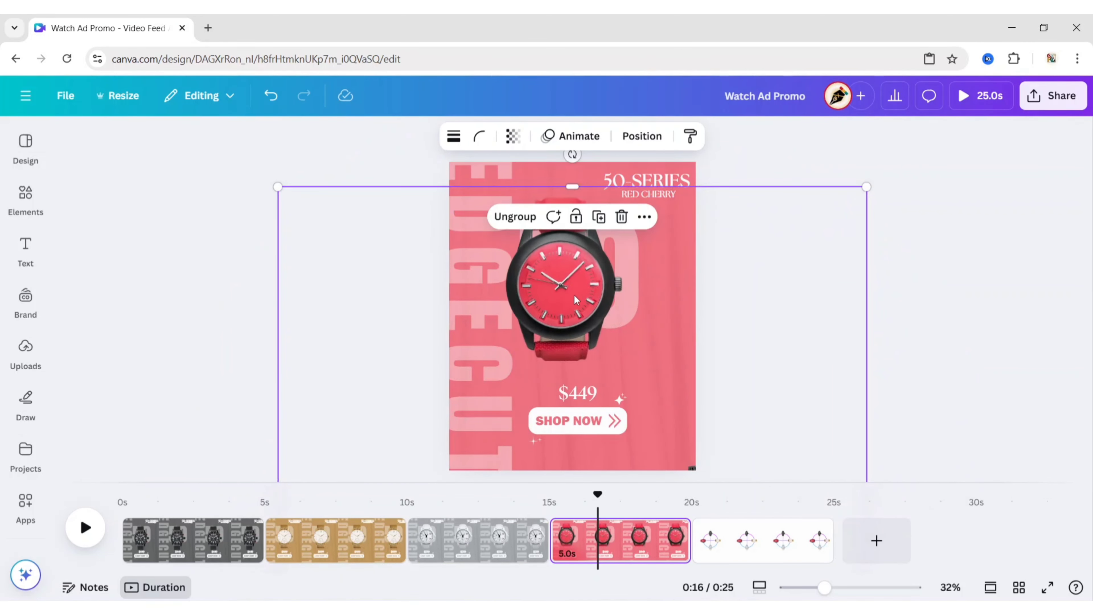
click(938, 191)
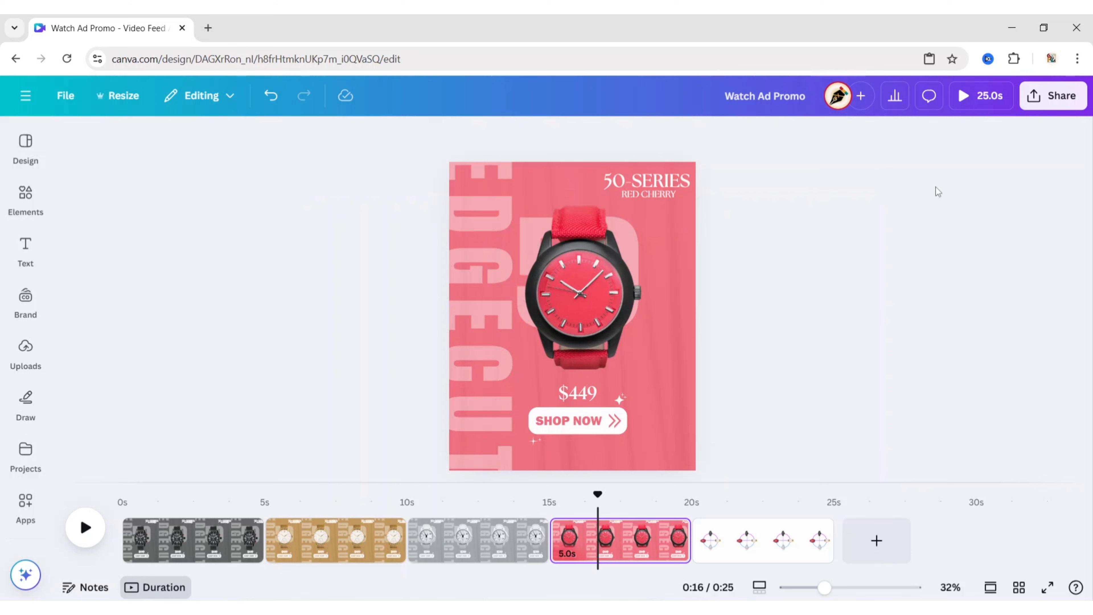
Delete the white fifth page with the circle arrangement.
click(757, 546)
click(814, 529)
click(886, 268)
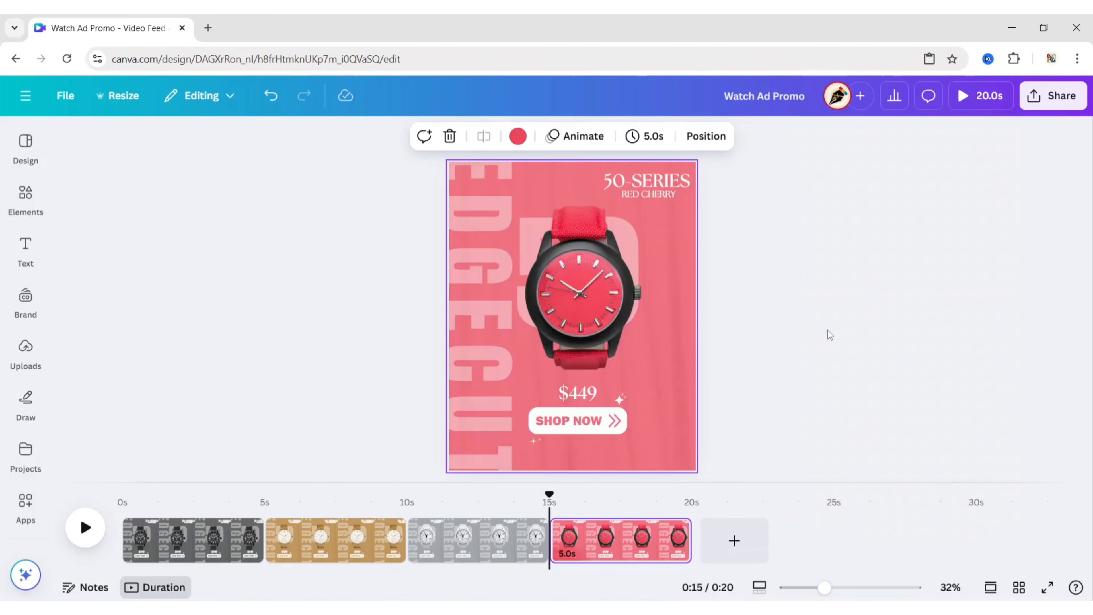
key(d)
Add a Match & Move transition lasting 1 second after the first page and apply it between all pages.
click(165, 552)
click(264, 552)
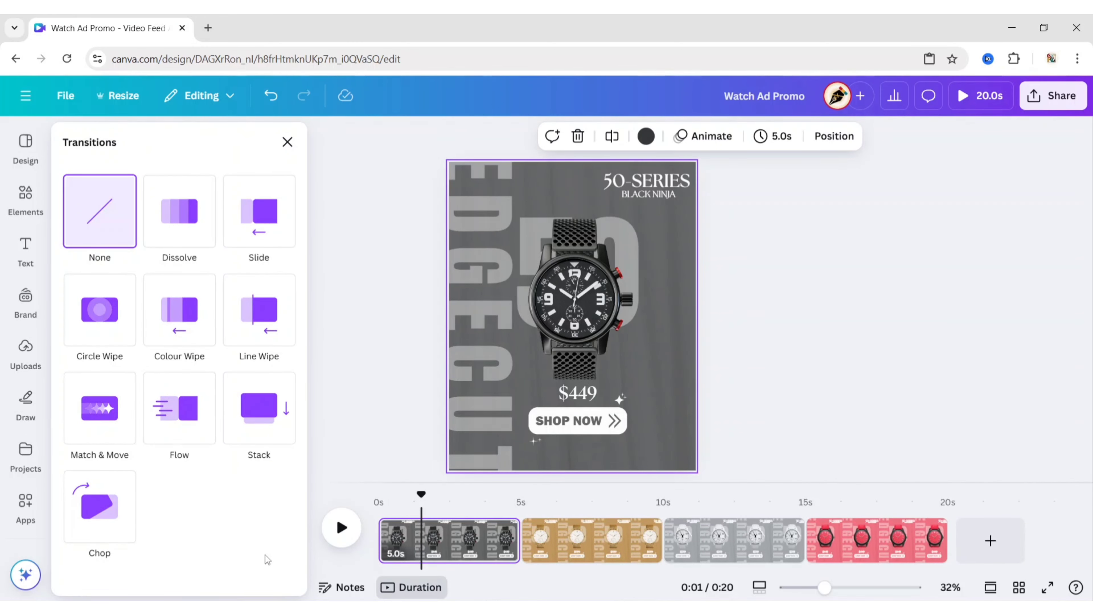
click(91, 407)
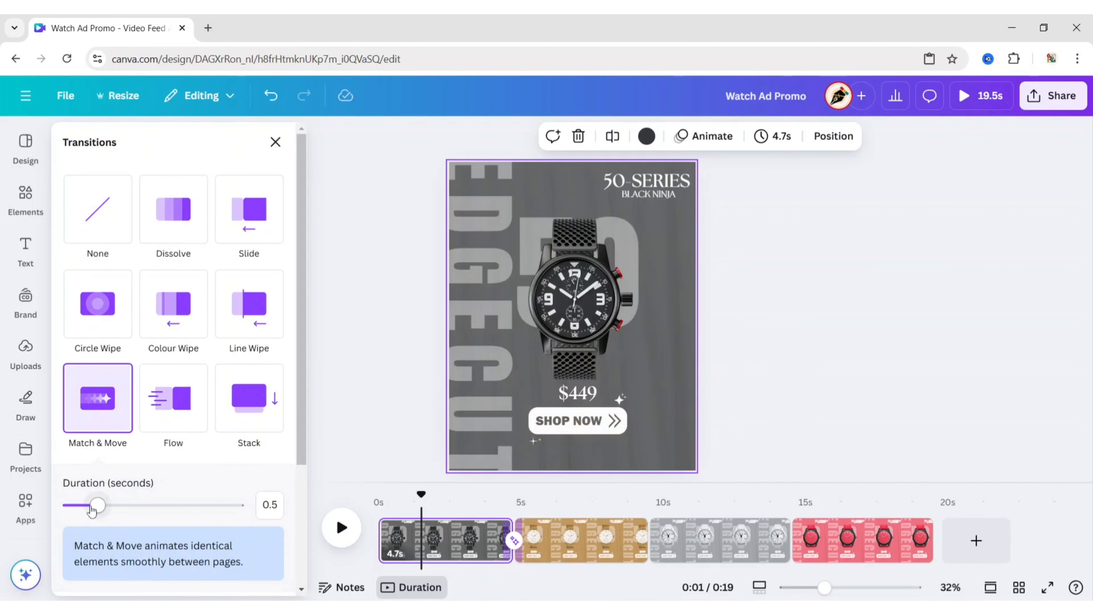
drag(137, 514, 134, 515)
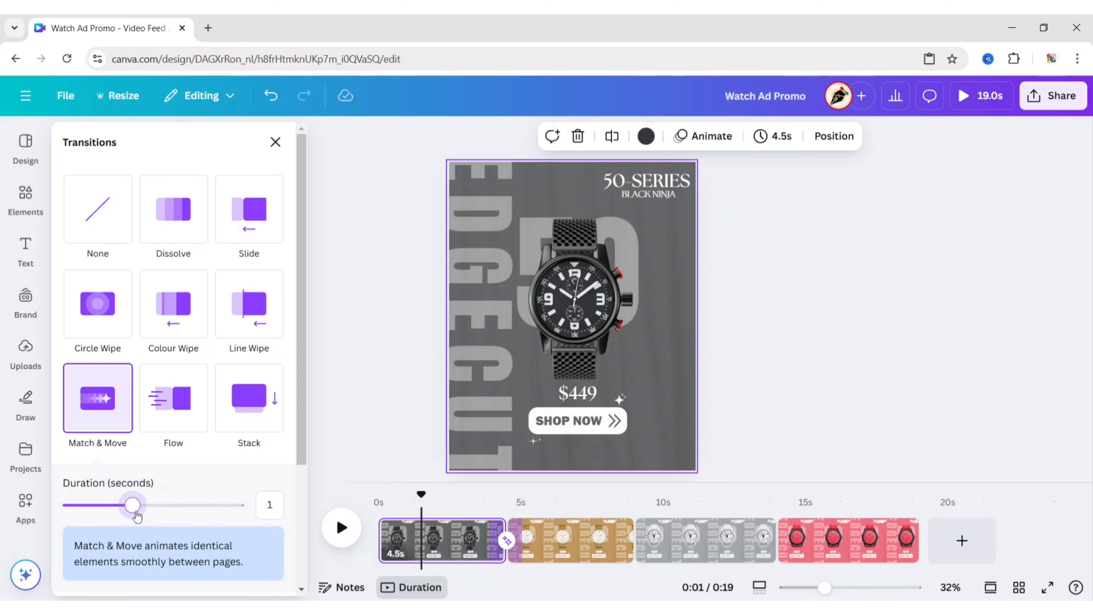
scroll(135, 515, down, 4)
click(158, 571)
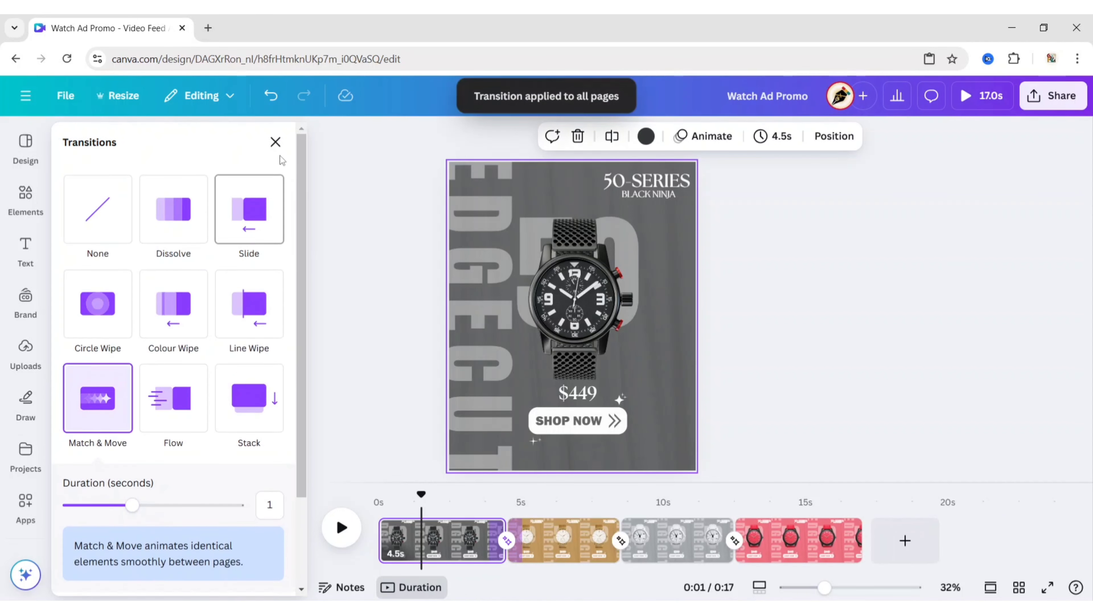
click(275, 142)
Set the page duration to 2.0 seconds and apply it to all four pages.
click(651, 138)
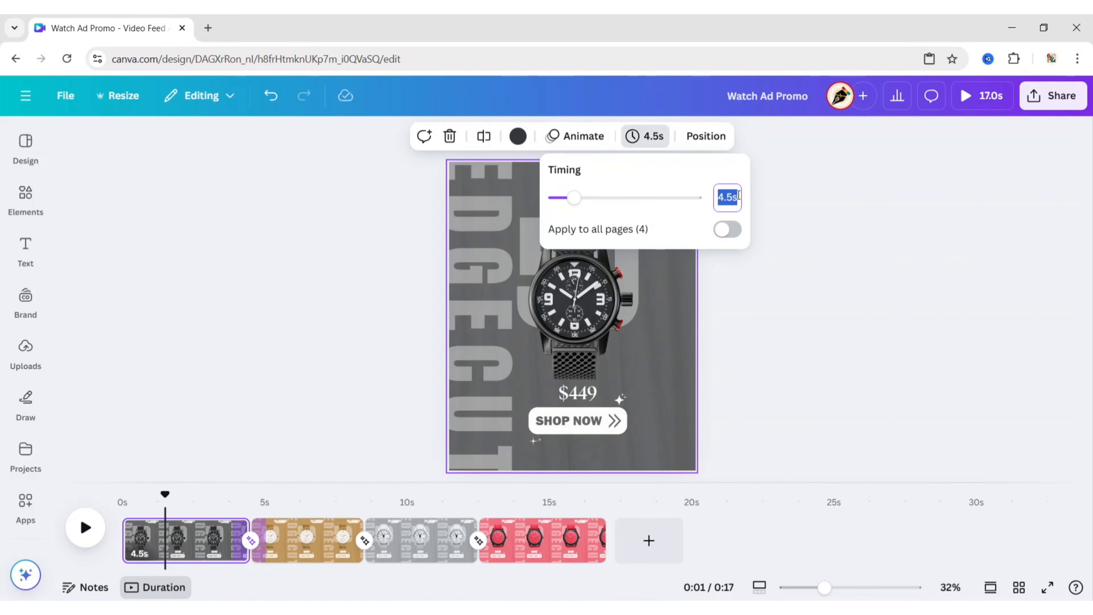
text(2)
click(734, 232)
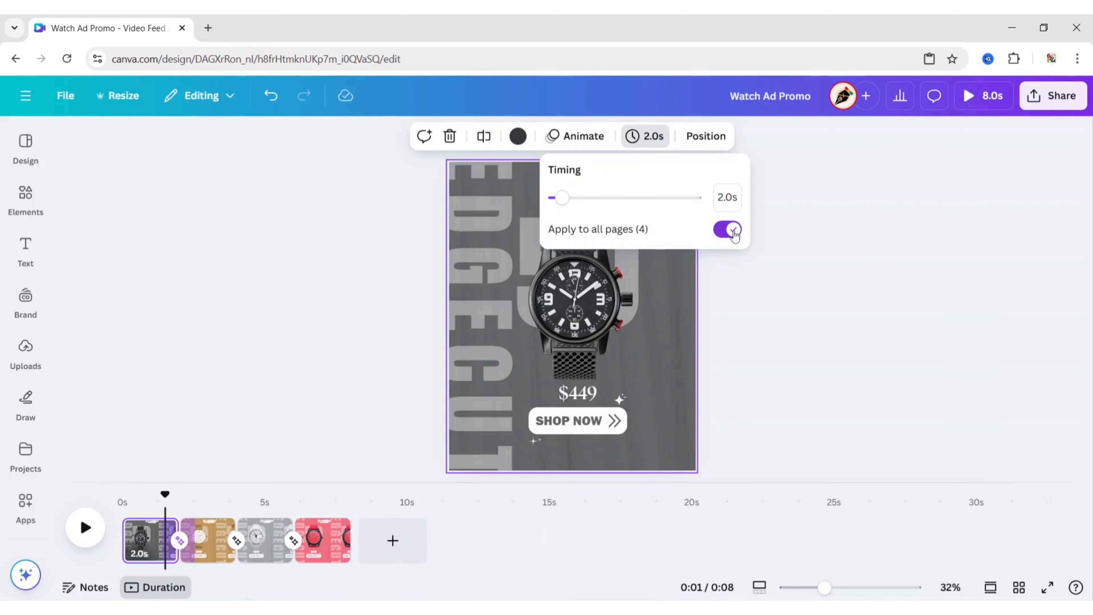
click(751, 341)
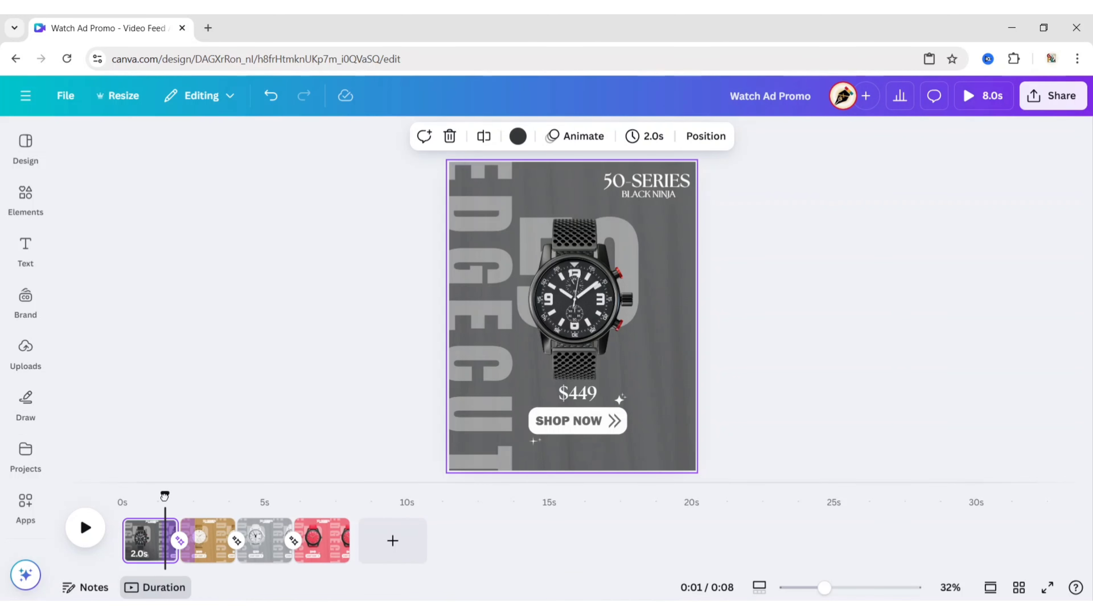
Play the video preview from the beginning to check the rotating watch transitions, and pause it on the Red Cherry page.
drag(164, 496, 92, 487)
click(838, 327)
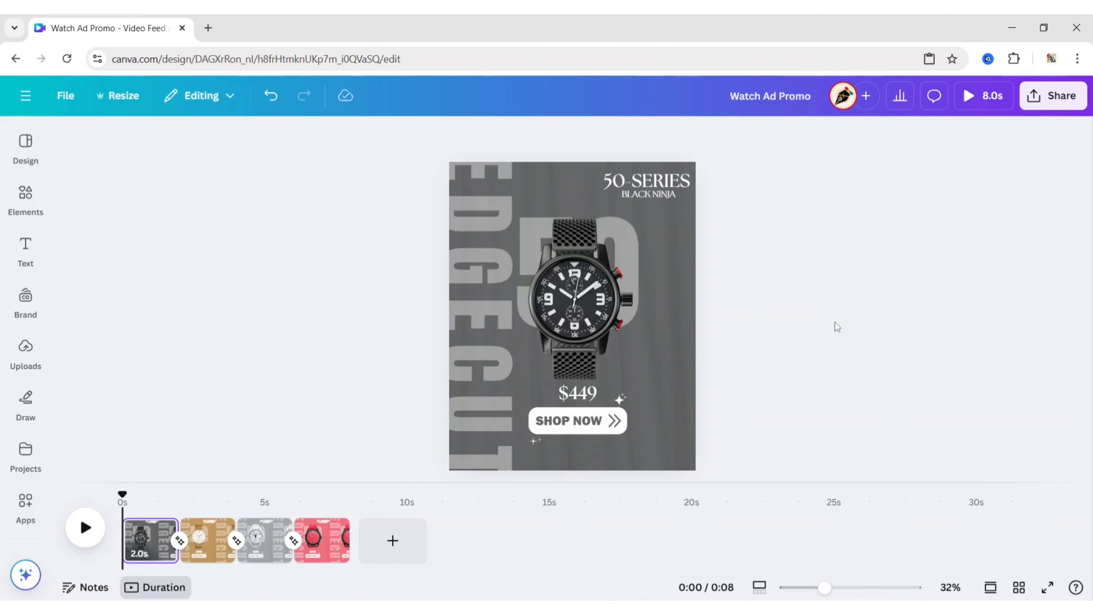
click(985, 98)
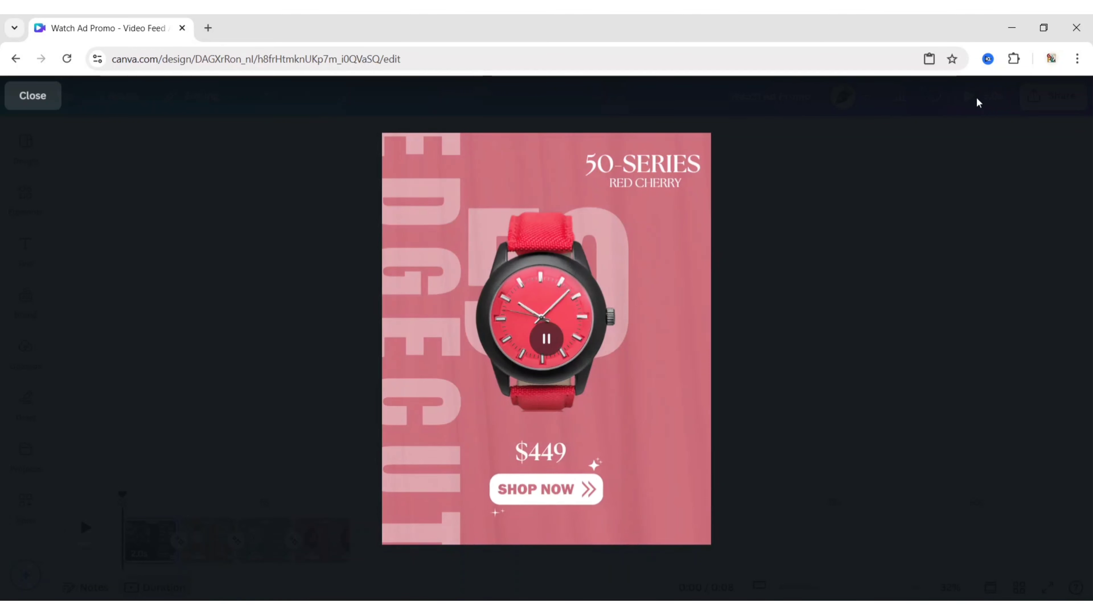
key(space)
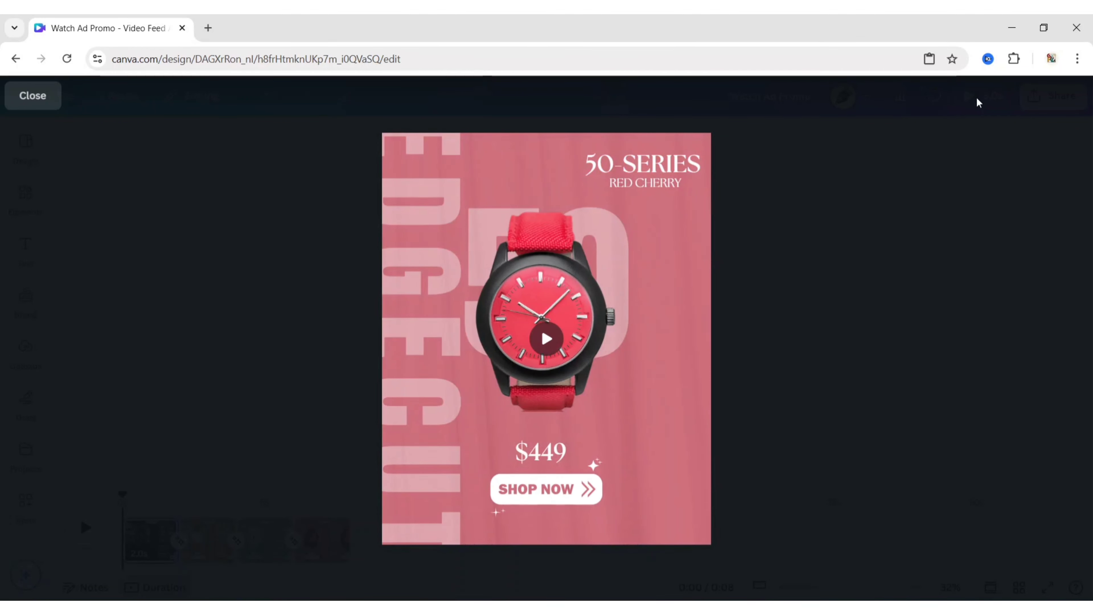